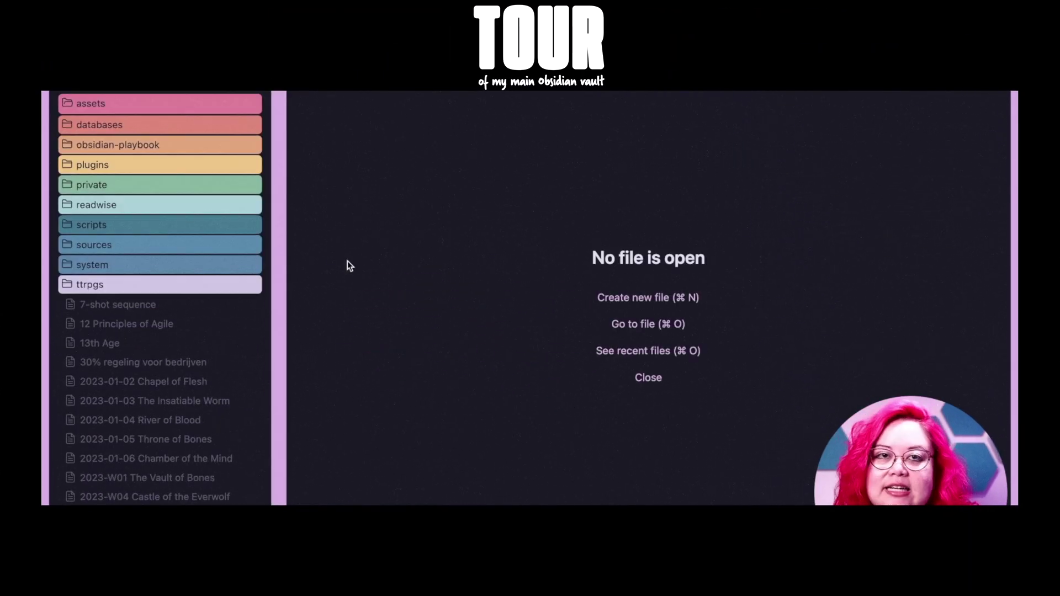
Expand the databases folder and scroll through its subfolders
left_click(105, 123)
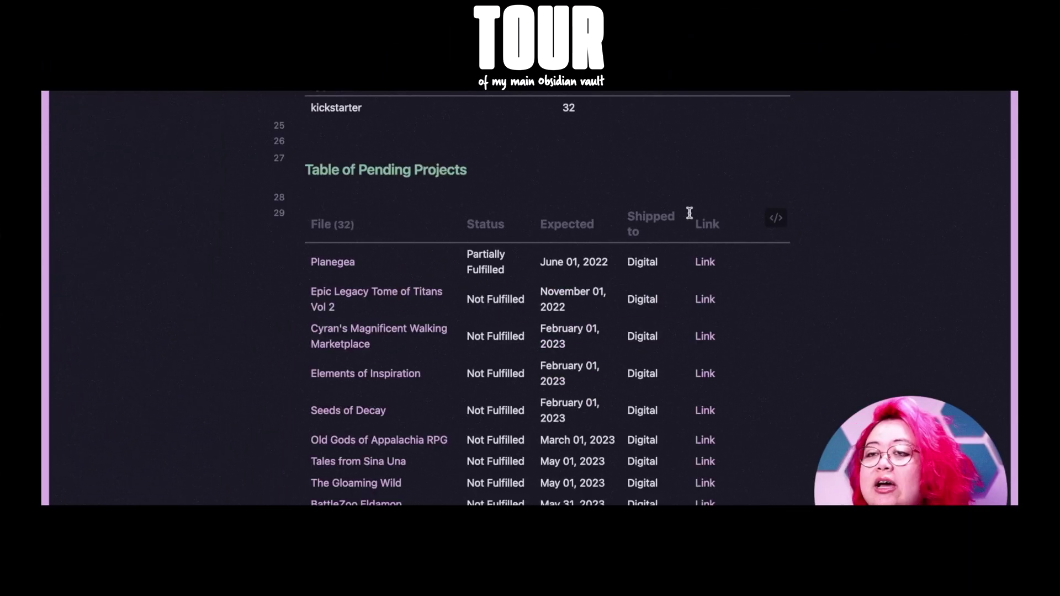
scroll(771, 309, "down", 1)
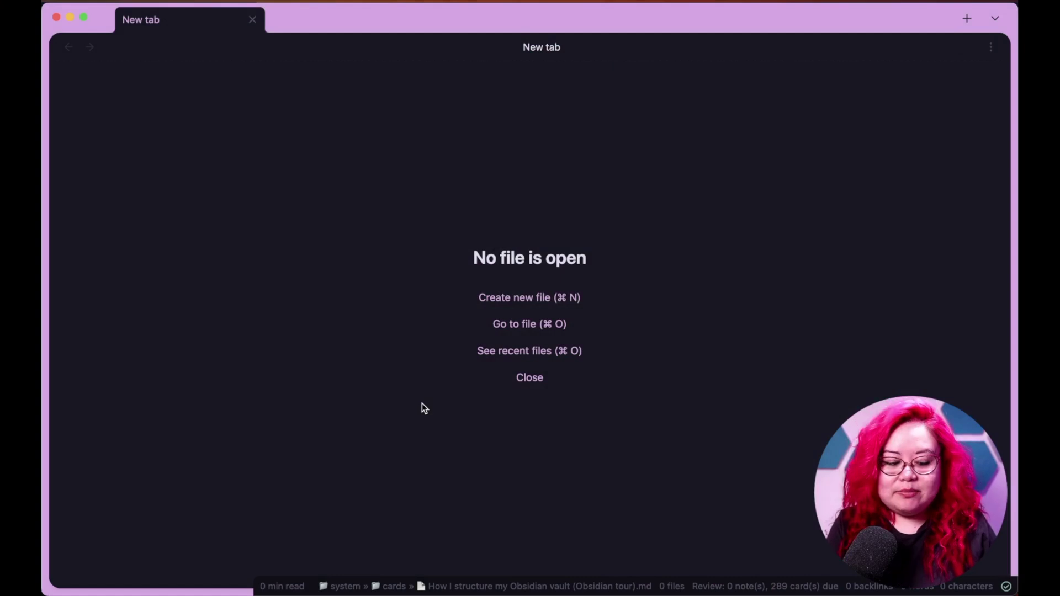
Show the Tags pane in the right sidebar and list notes tagged #k6/feedback
key("ctrl+super+r")
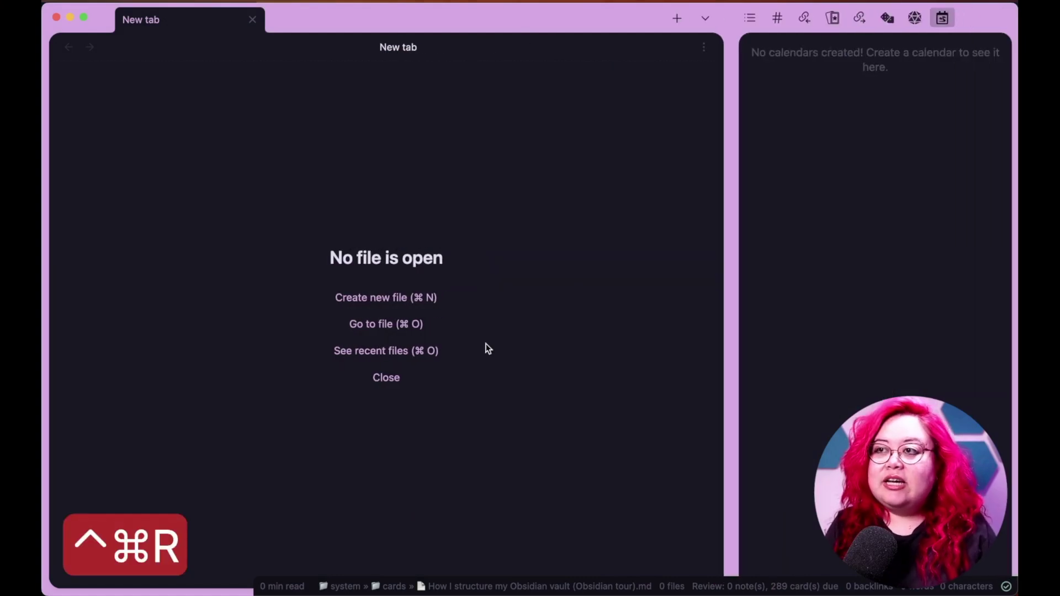
left_click(774, 22)
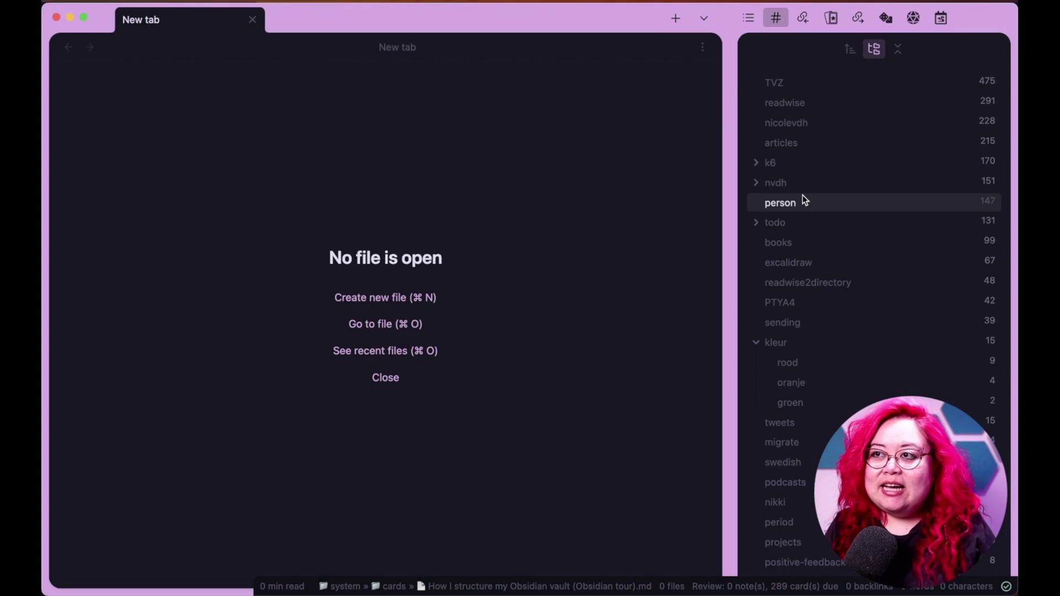
scroll(864, 251, "down", 3)
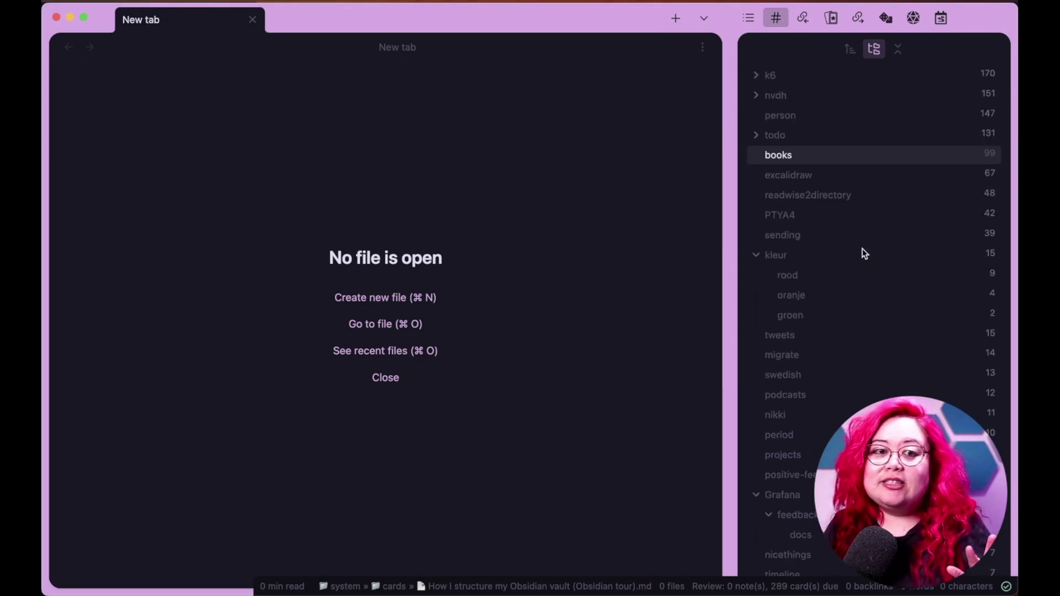
scroll(862, 248, "down", 20)
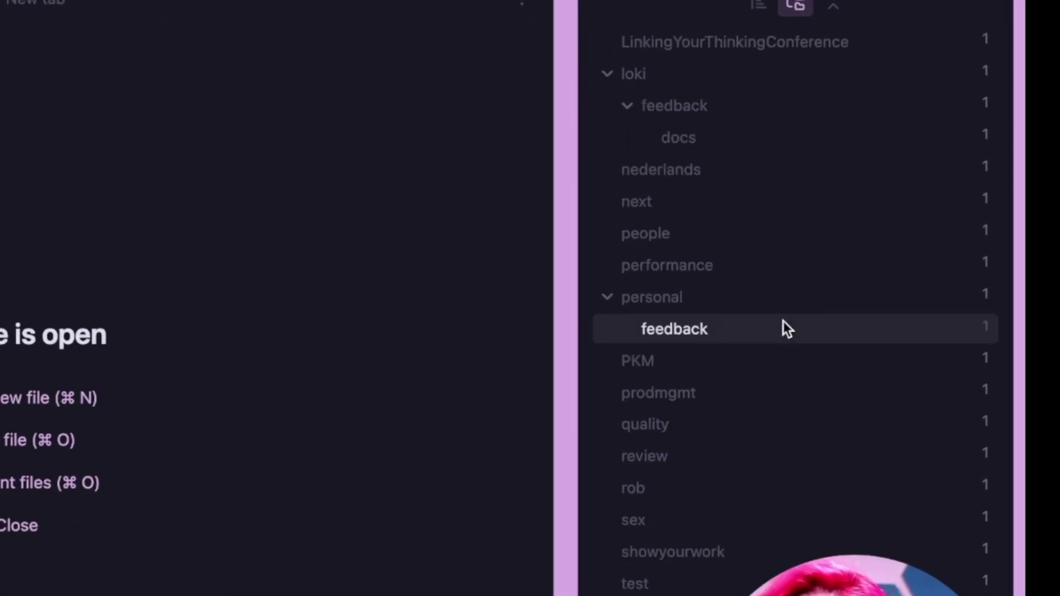
scroll(793, 358, "up", 20)
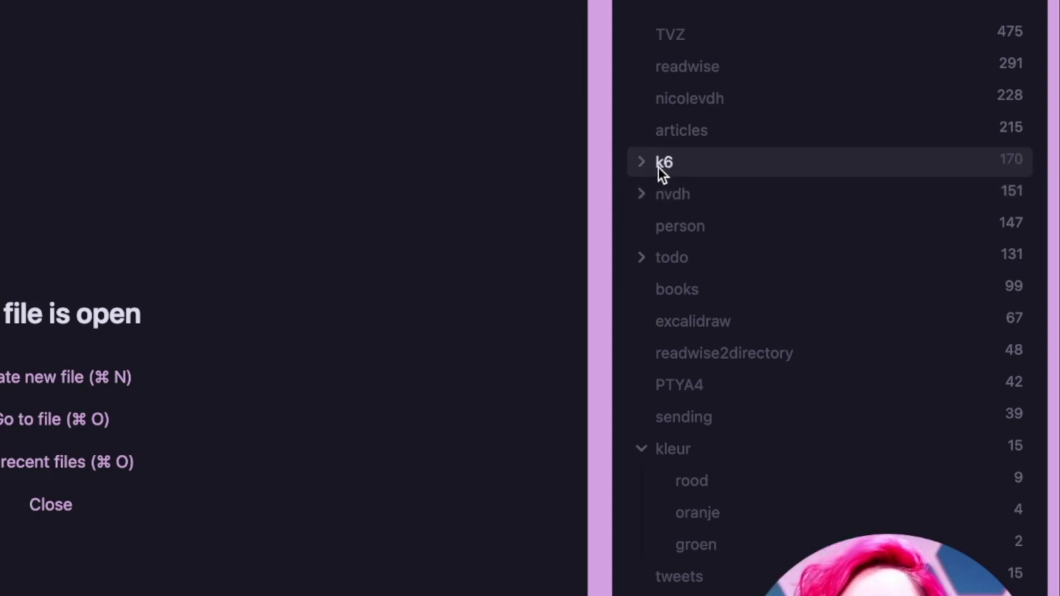
left_click(643, 163)
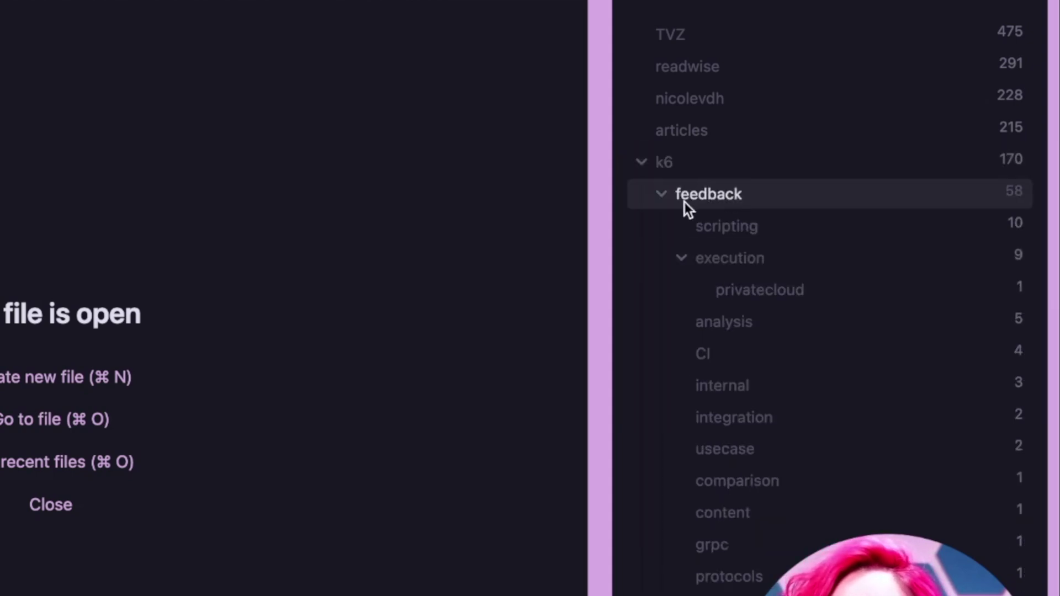
left_click(658, 198)
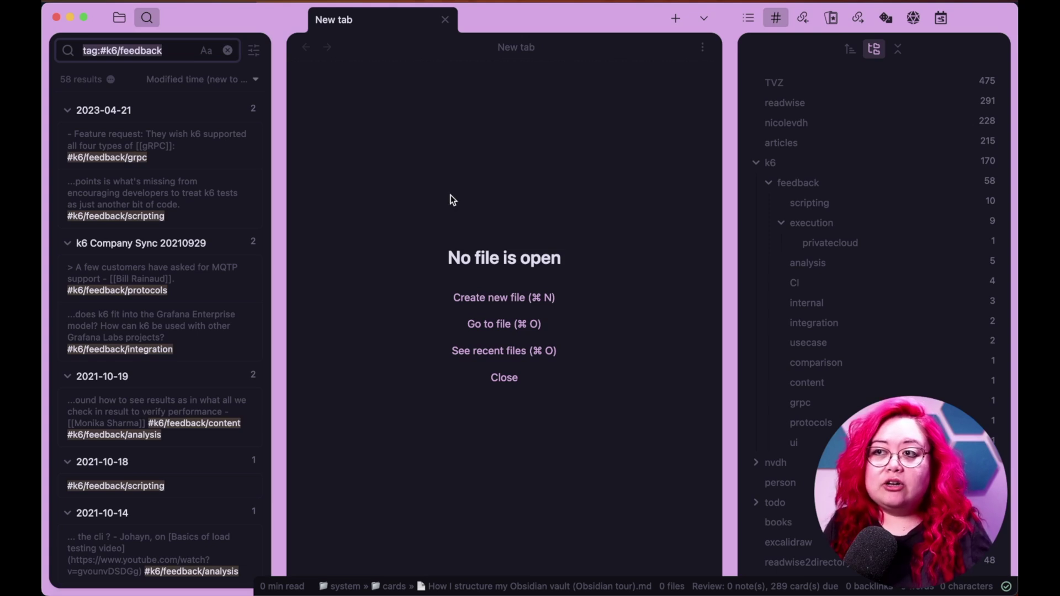
Collapse k6, expand nvdh and its feedback tags, and fold away the plugin group
key("ctrl+super+l")
left_click(757, 163)
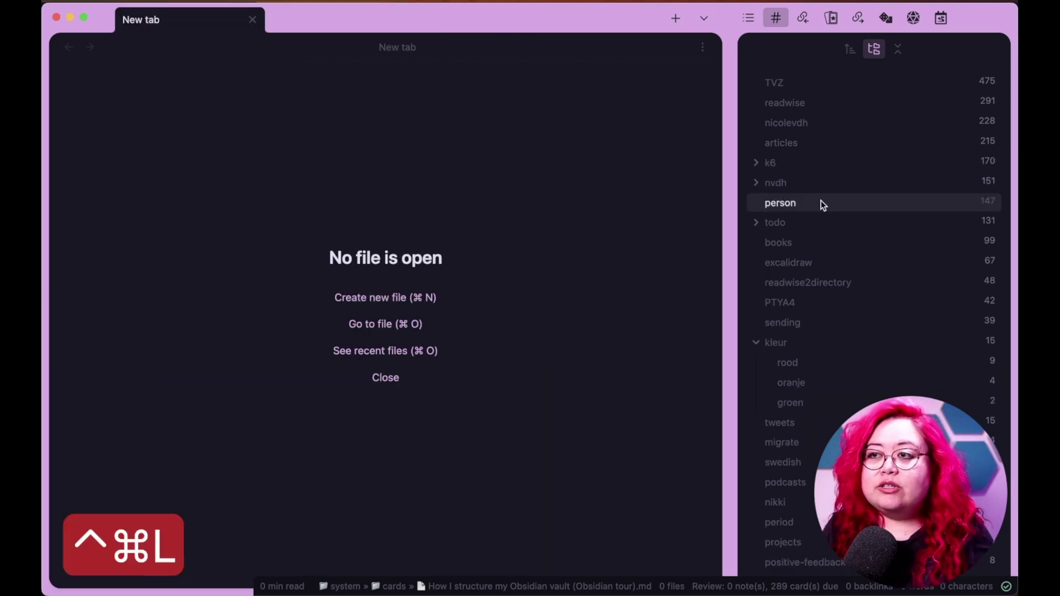
left_click(756, 183)
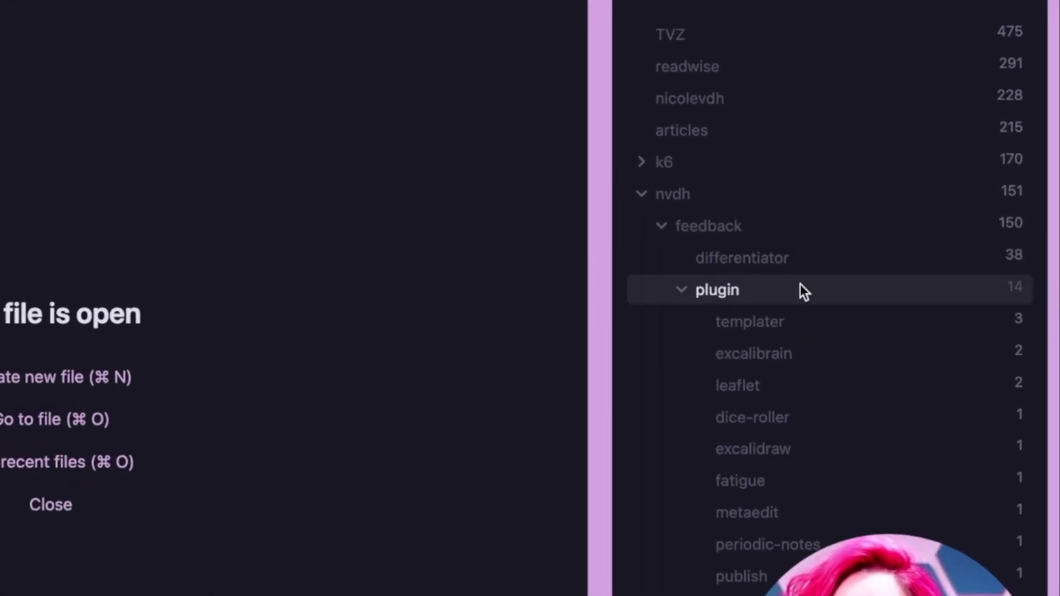
left_click(662, 227)
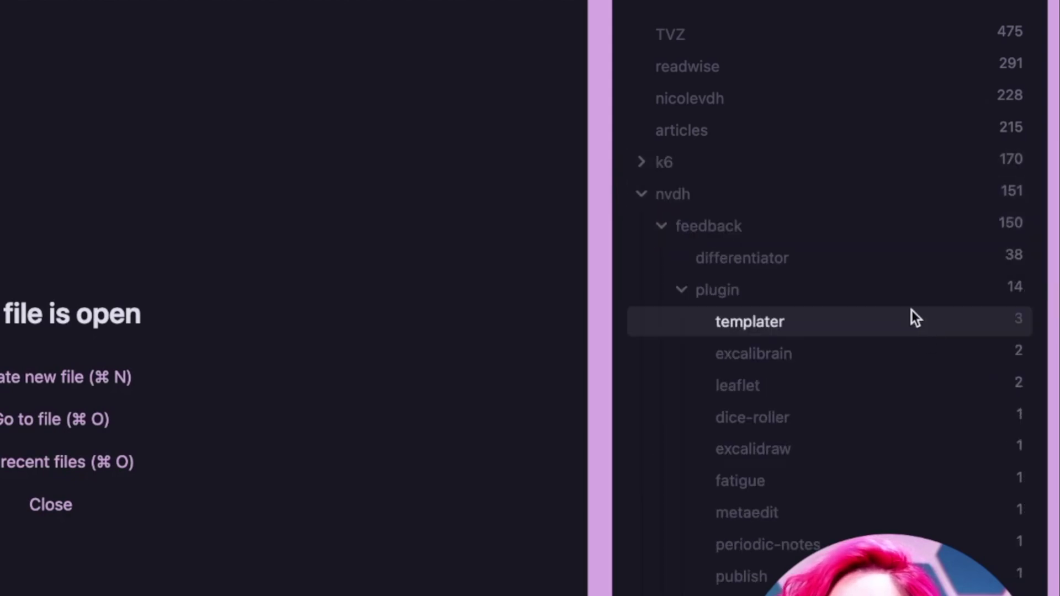
left_click(684, 292)
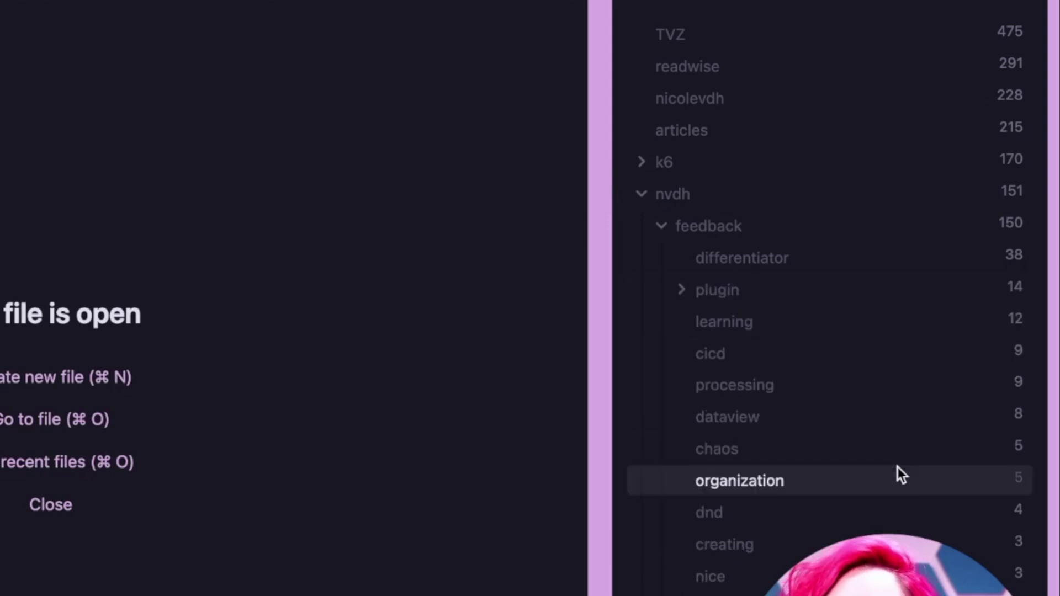
scroll(898, 470, "down", 2)
scroll(898, 468, "down", 2)
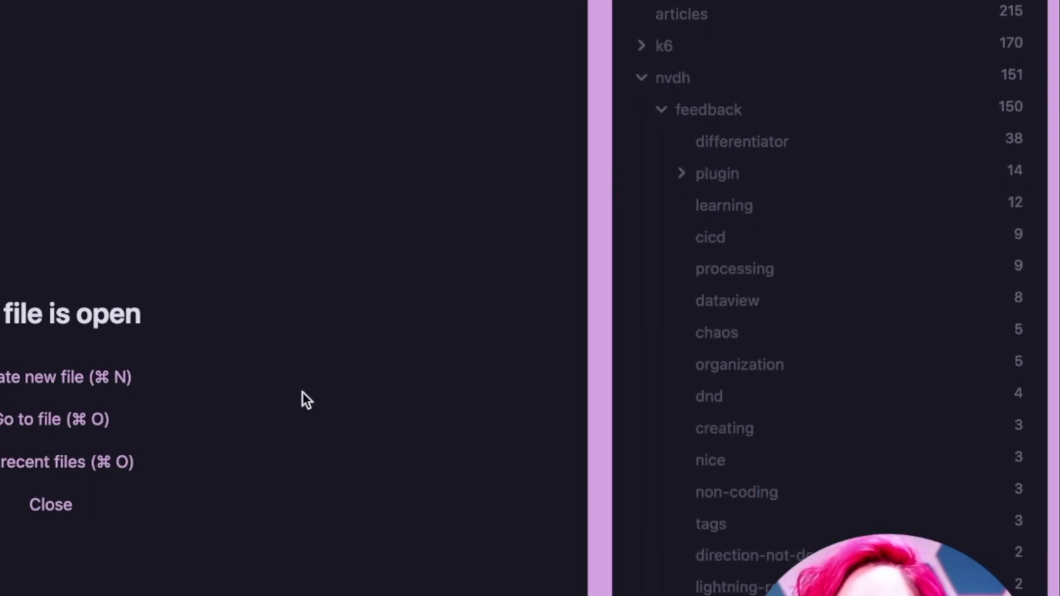
Create a new note saying a colleague likes the test comparison feature, tagged #k6/feedback/analysis
key("super+n")
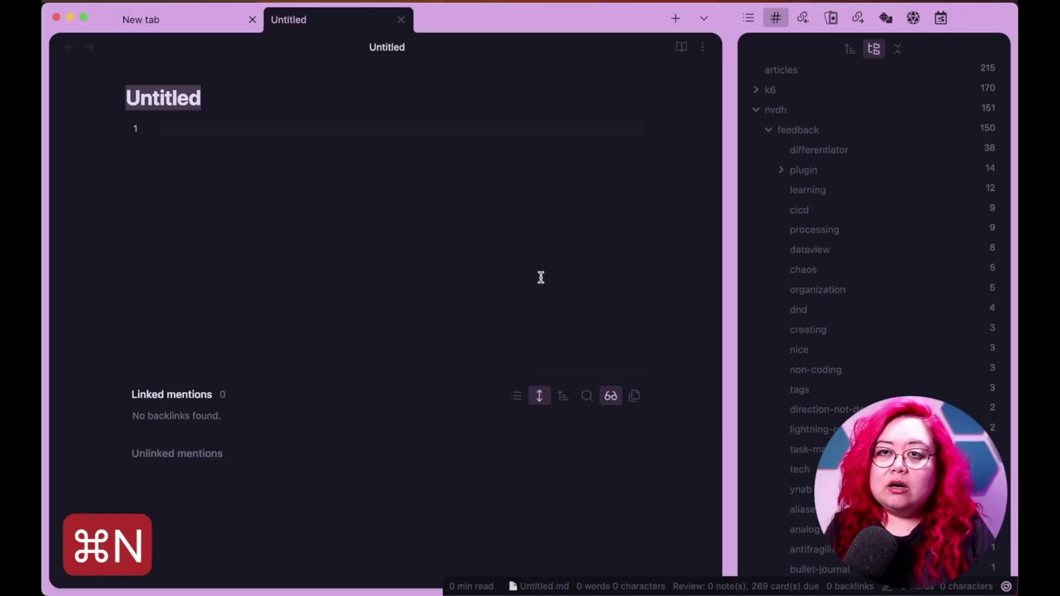
left_click(260, 370)
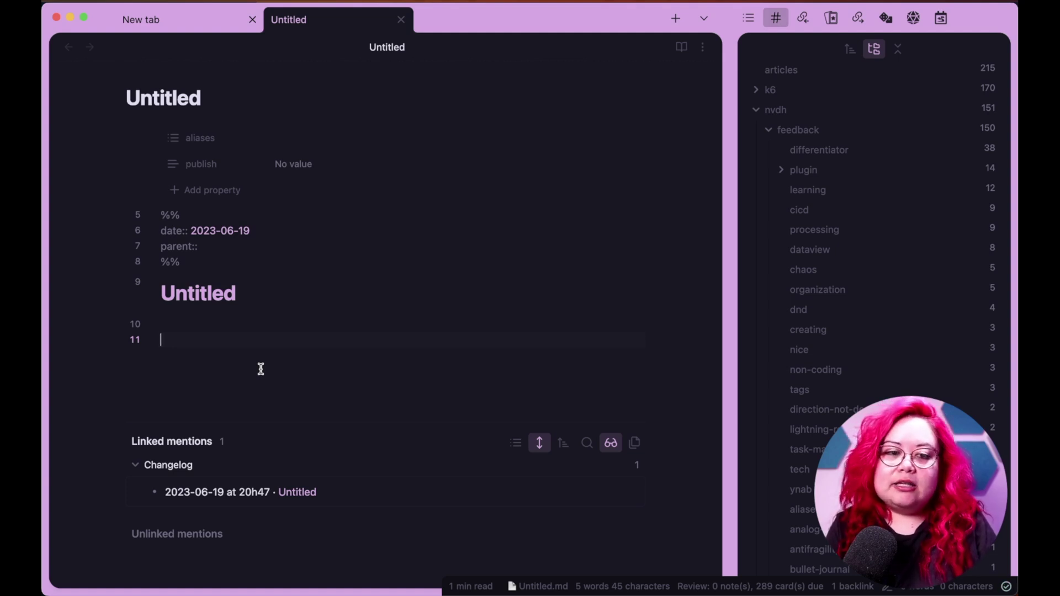
type("Anna real")
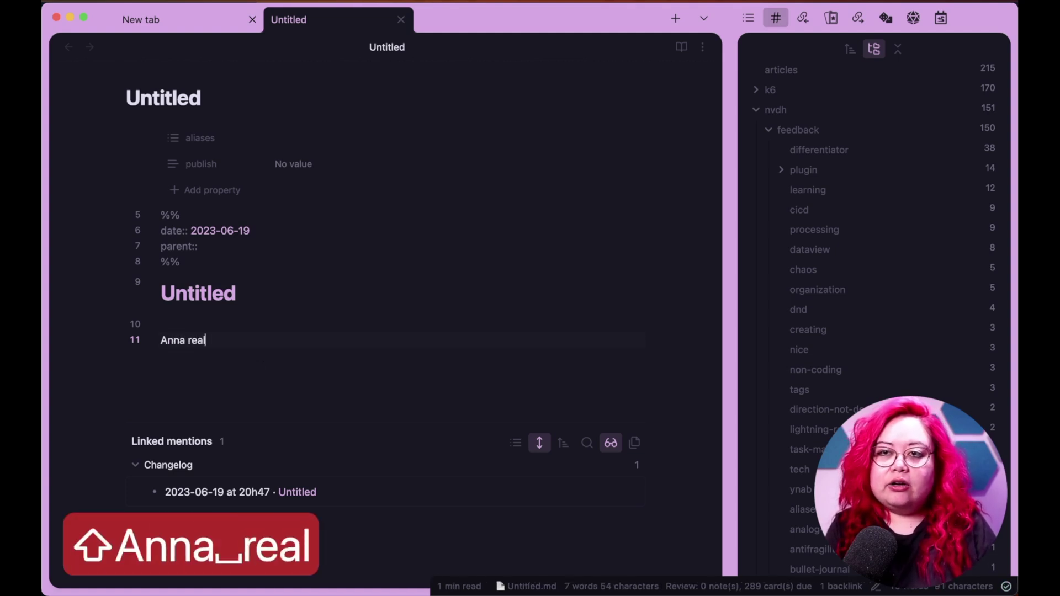
type("ly likes our new test")
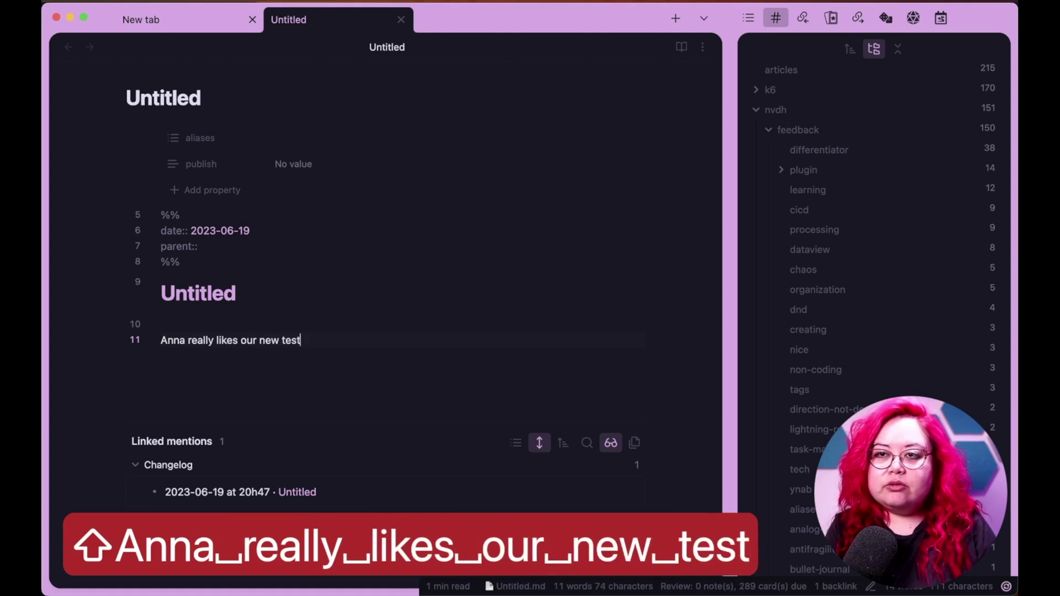
type(" comparison feature.")
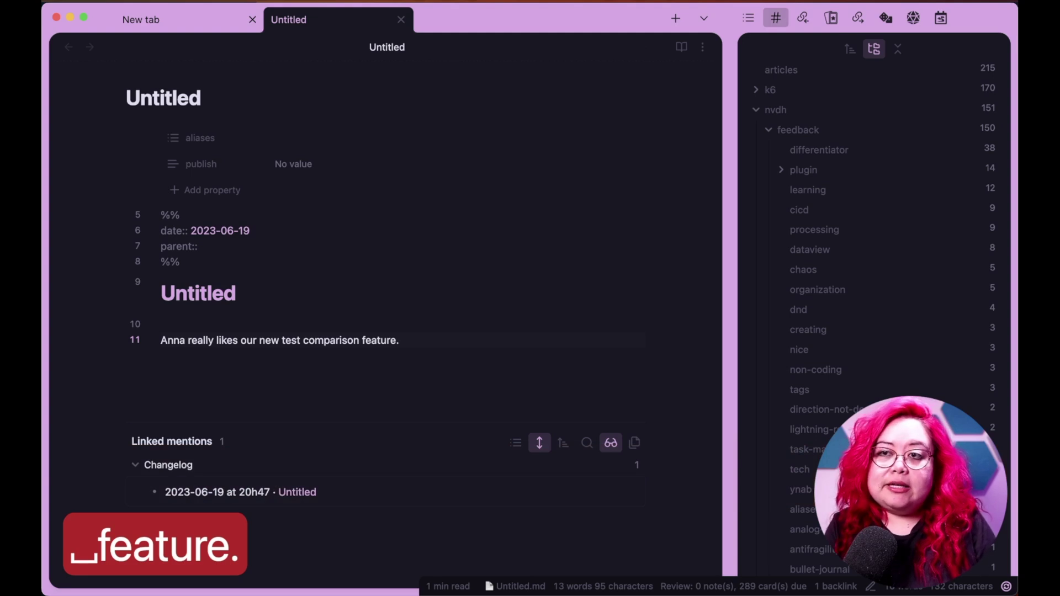
type(" #")
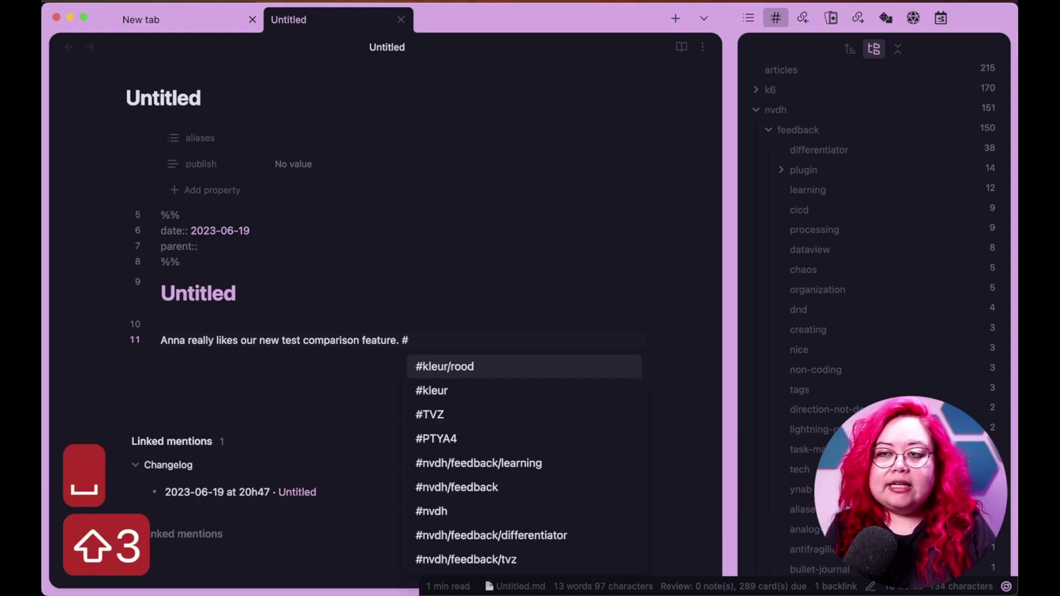
type("k6/")
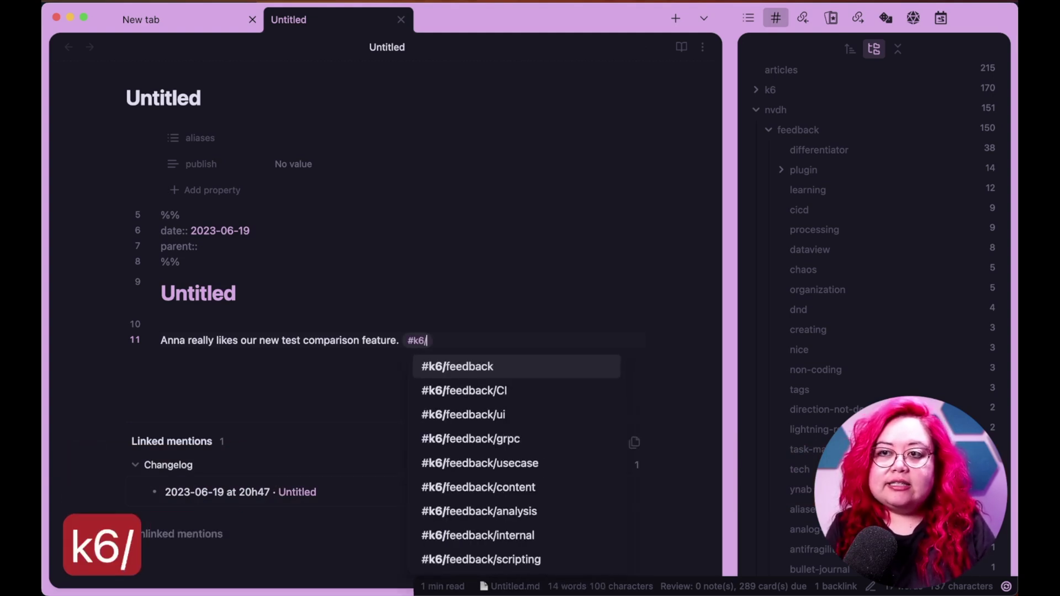
type("feedback/")
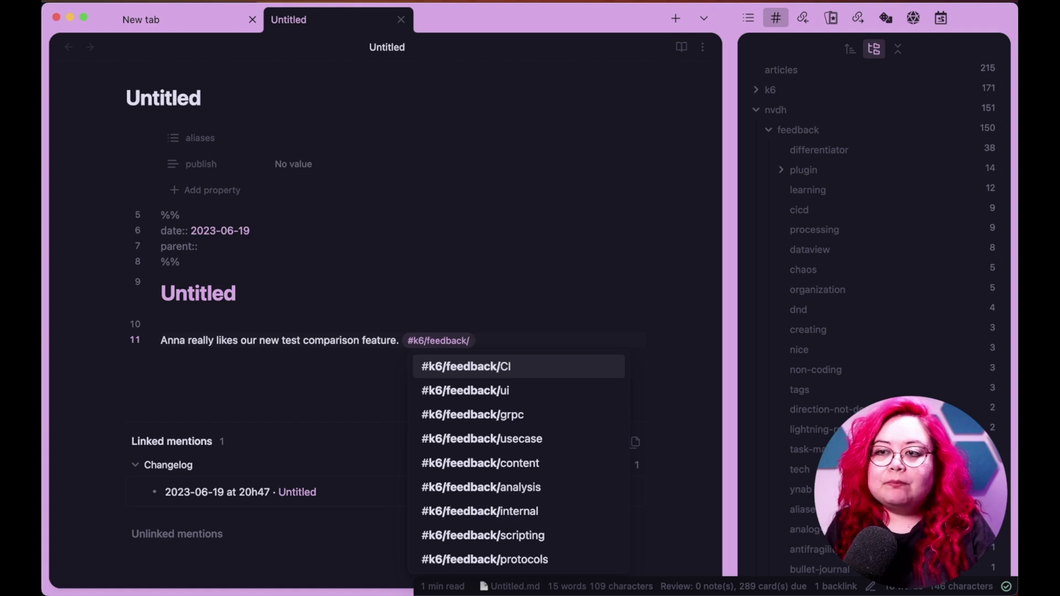
type("analysis")
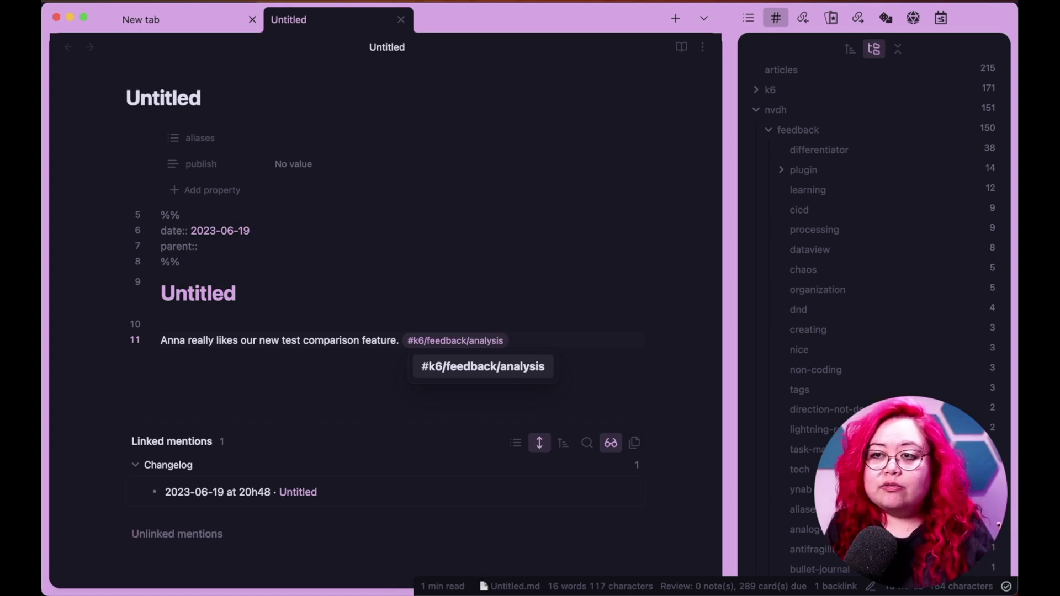
key("Return")
key("Return")
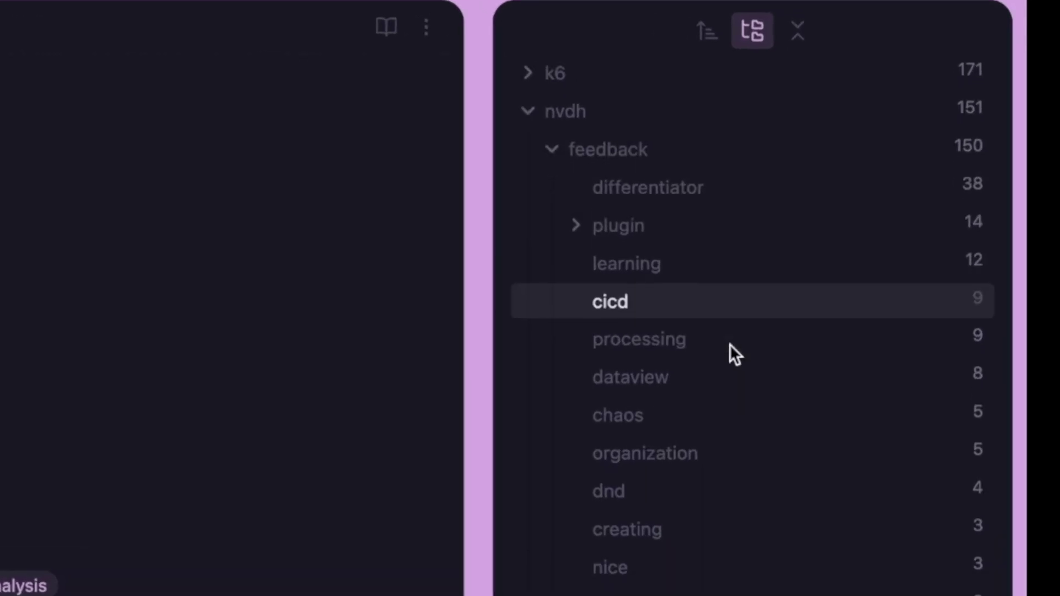
Expand k6 in the Tags pane, search the analysis tag, then resume editing the note
scroll(730, 344, "down", 2)
scroll(730, 344, "up", 5)
left_click(527, 249)
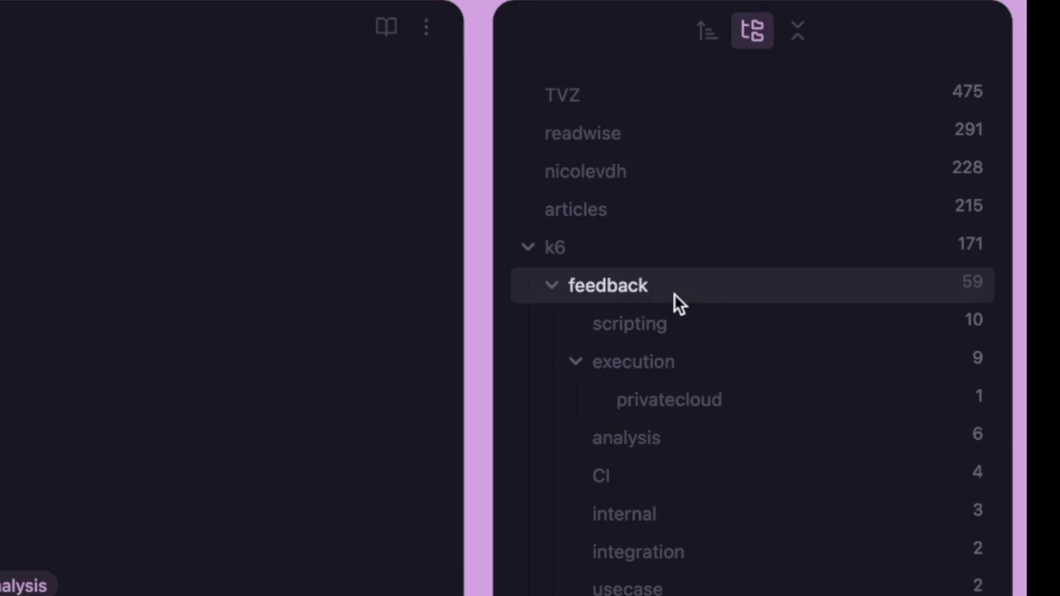
left_click(867, 443)
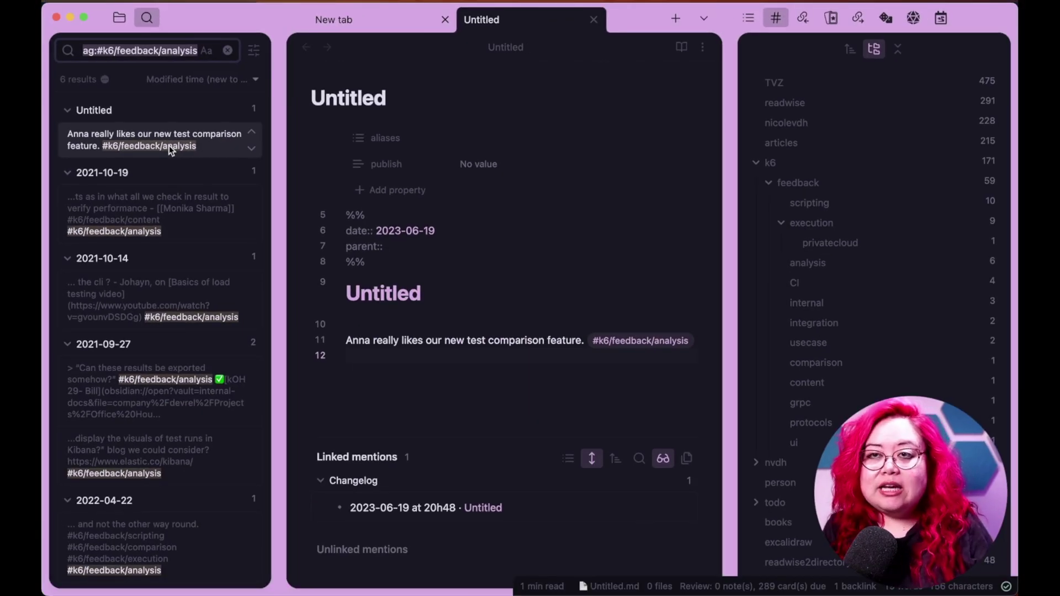
key("ctrl+super+l")
left_click(631, 361)
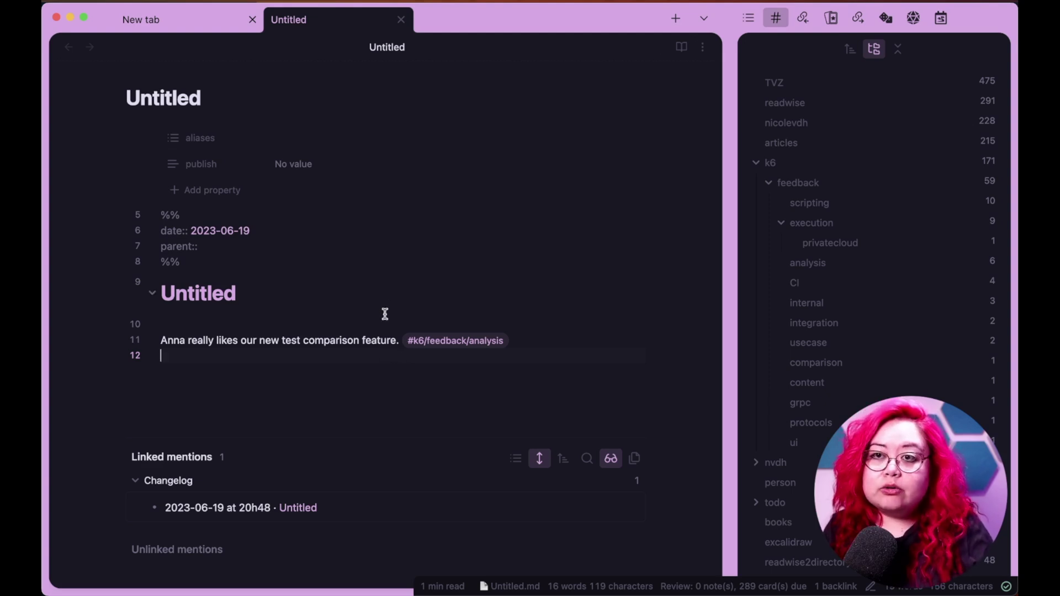
Fold away the kleur tag group and bring up the Untitled tab's context menu
scroll(856, 307, "down", 5)
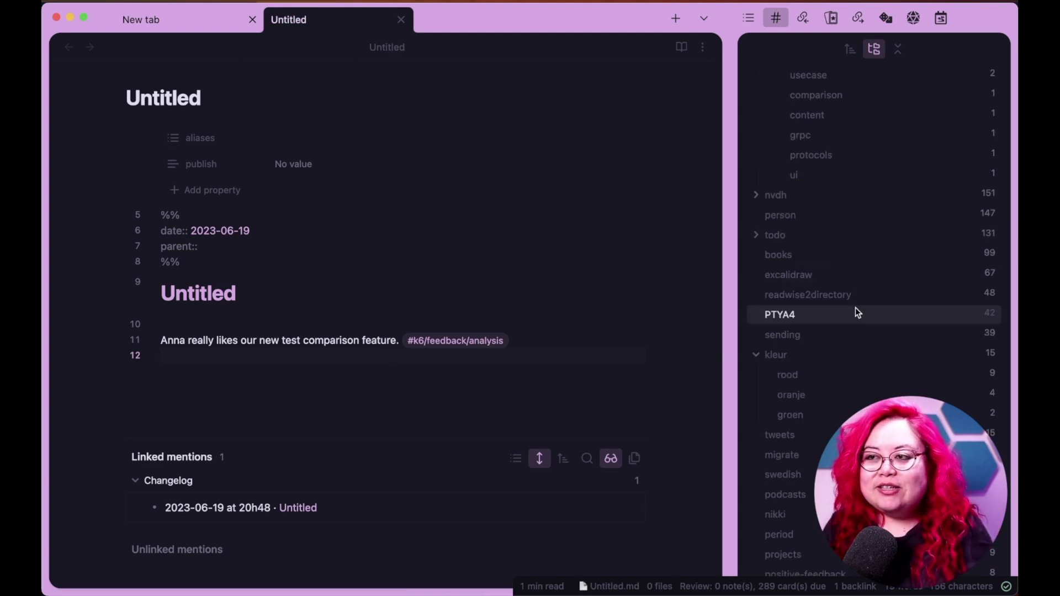
left_click(763, 354)
scroll(846, 323, "down", 15)
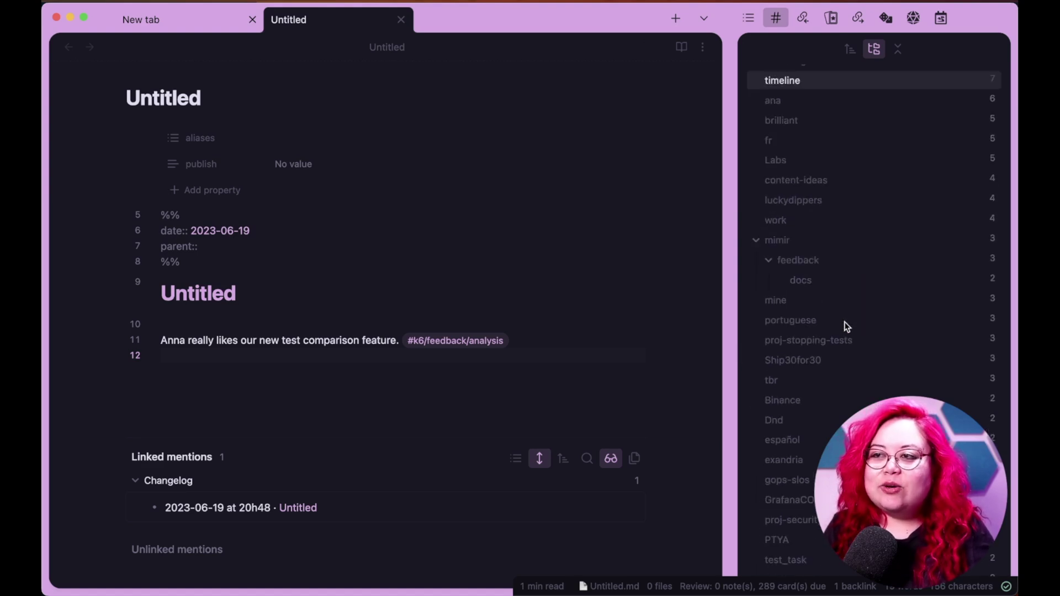
scroll(846, 323, "down", 10)
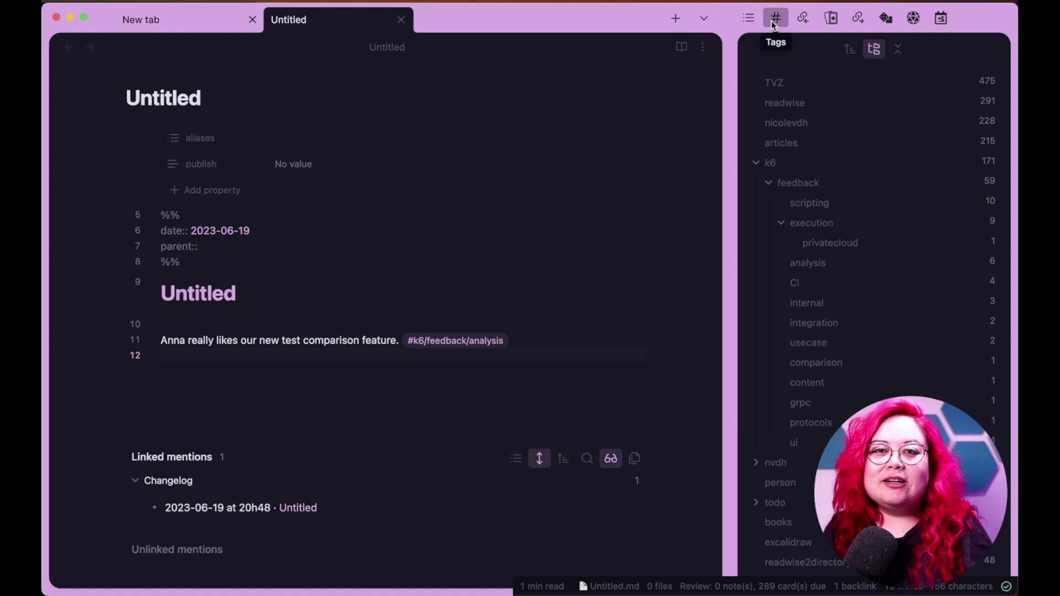
right_click(330, 22)
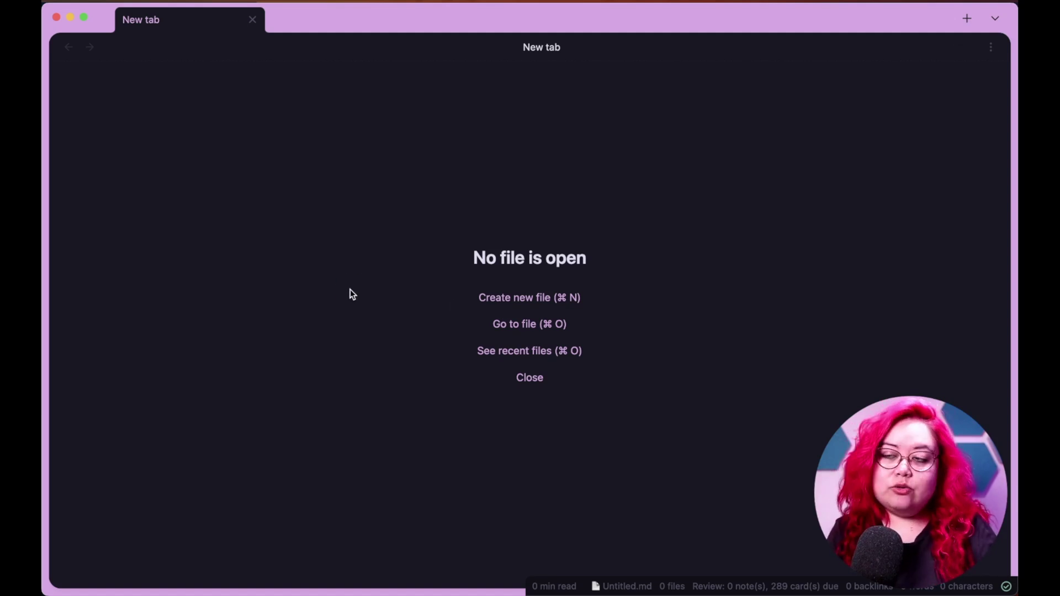
Reveal the left sidebar listing the five #k6/feedback/analysis search results
key("ctrl+super+l")
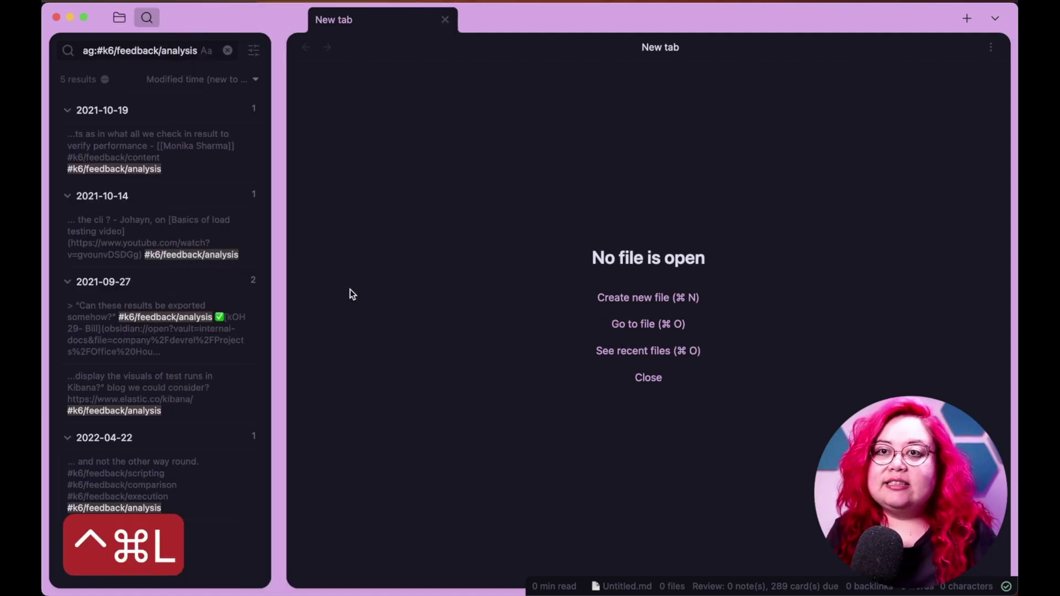
Switch the sidebar to the file explorer and collapse the assets folder
left_click(118, 19)
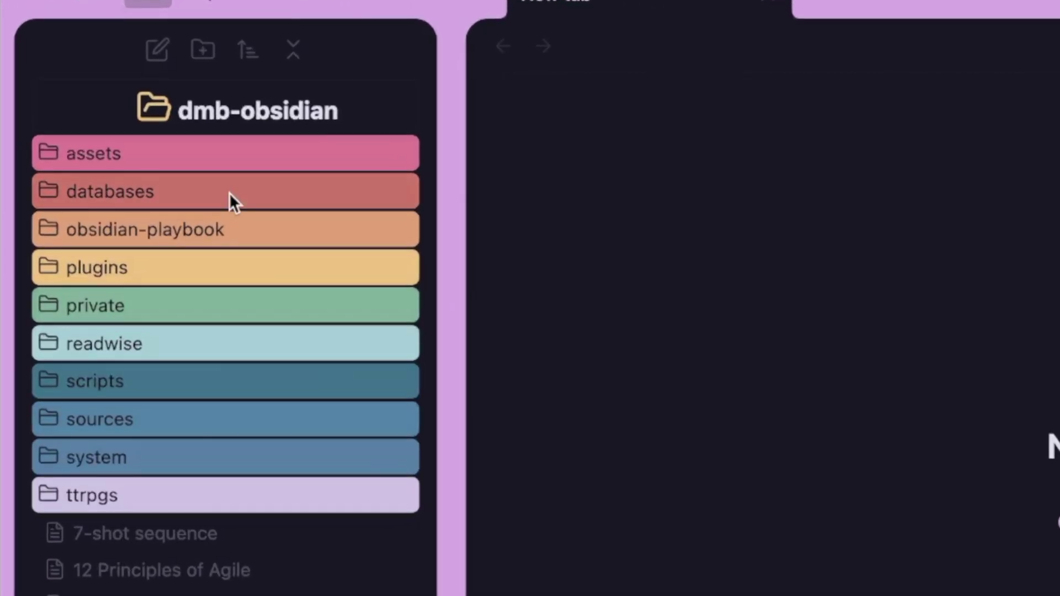
mouse_move(228, 159)
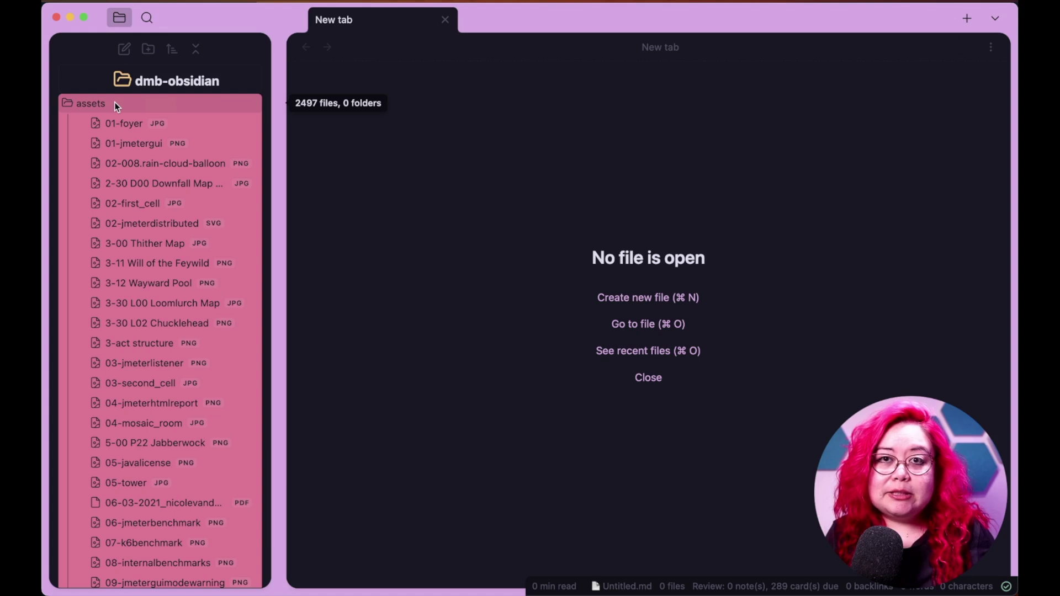
left_click(114, 104)
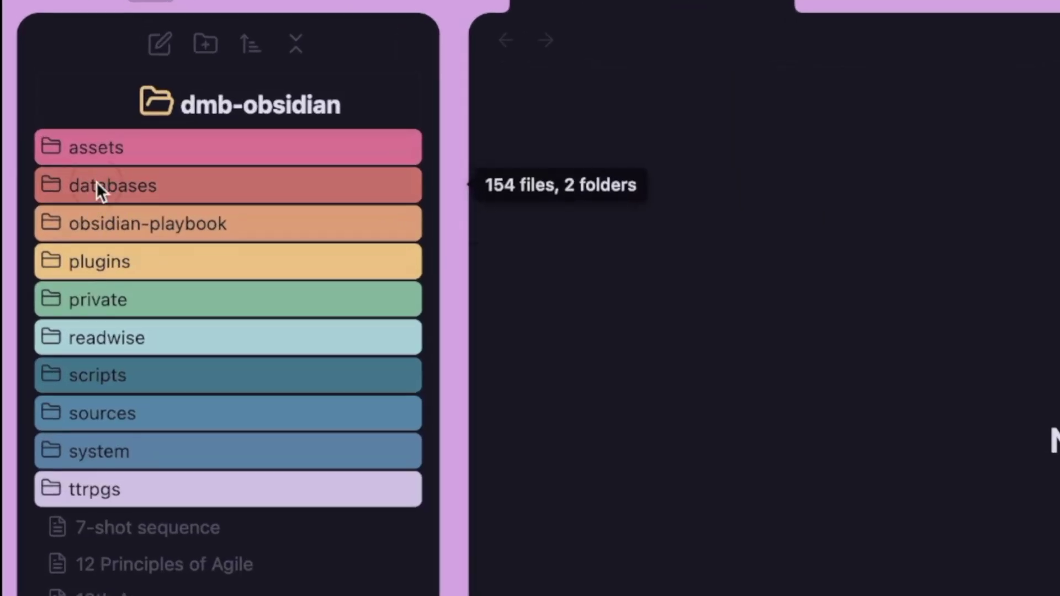
Browse the kickstarter and video-database subfolders inside databases, then collapse databases
left_click(92, 123)
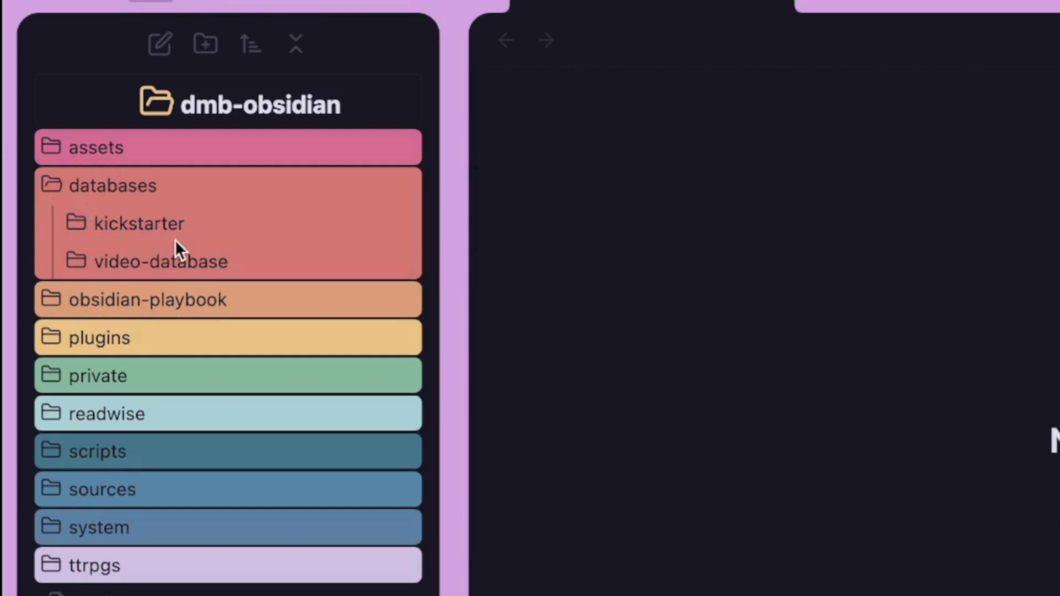
mouse_move(176, 220)
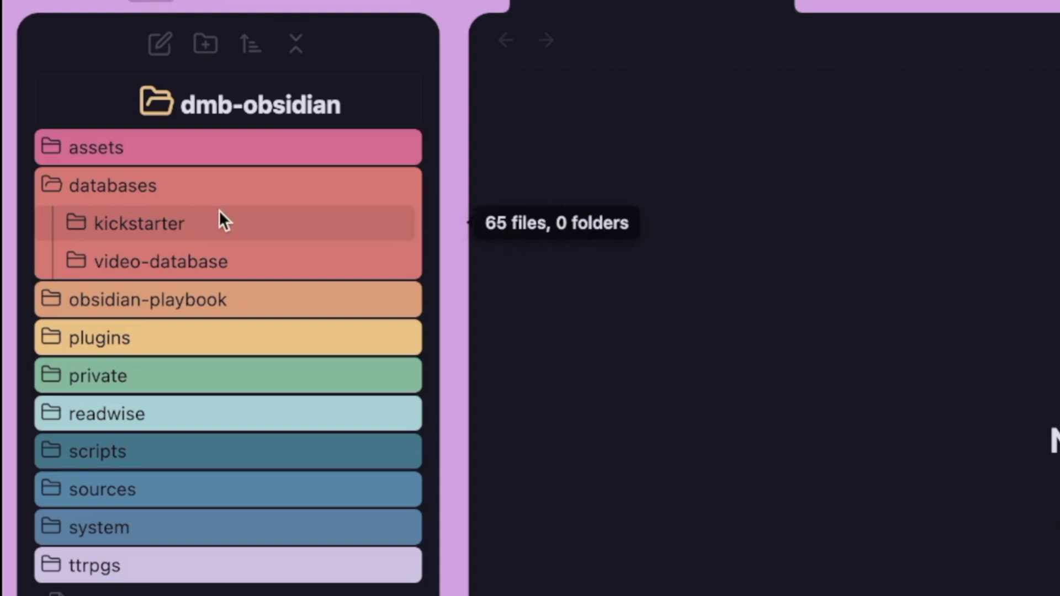
left_click(209, 223)
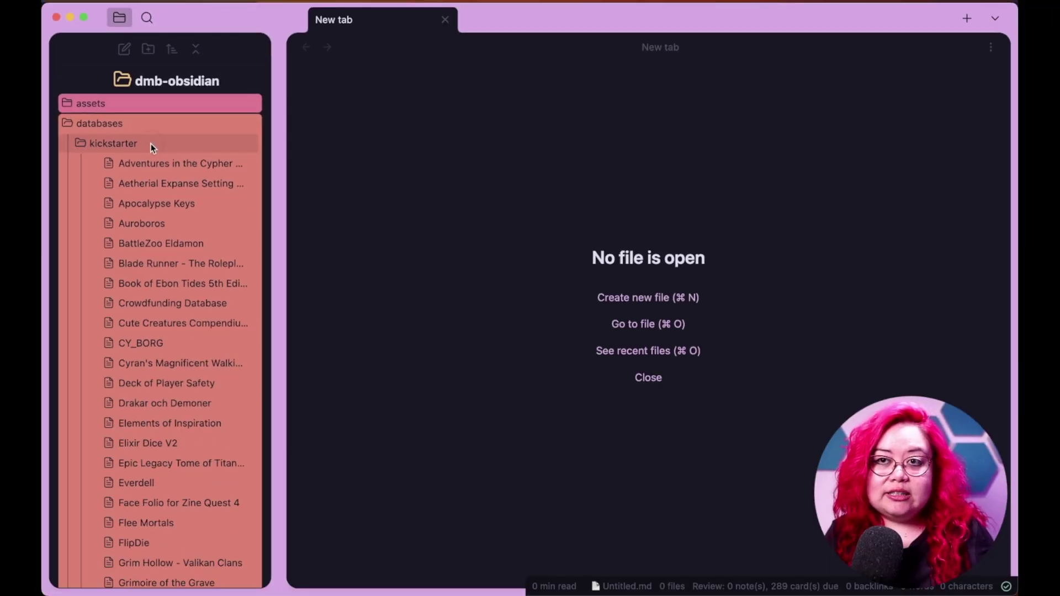
left_click(151, 144)
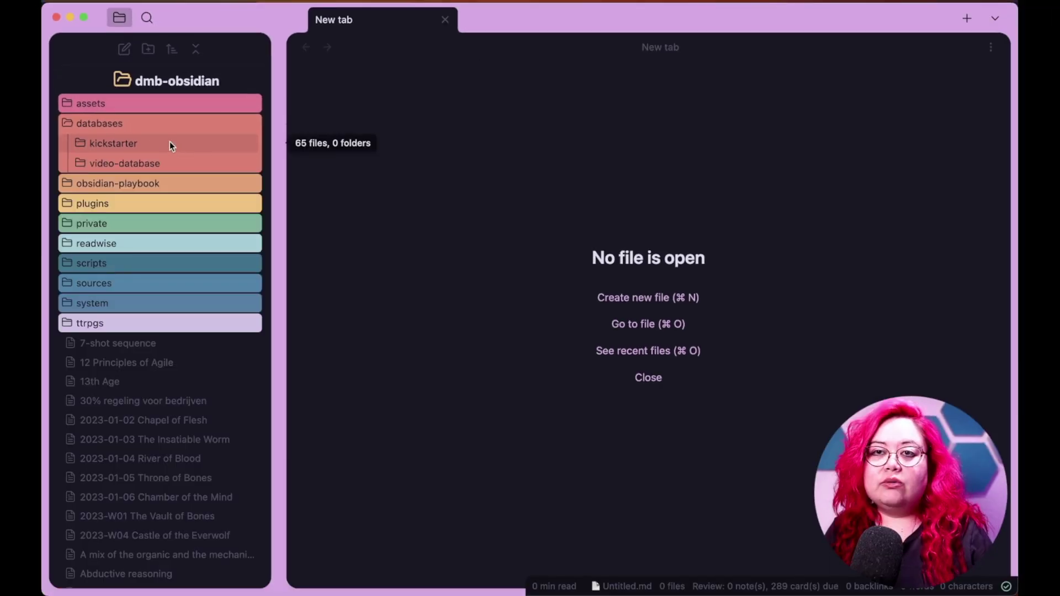
left_click(126, 165)
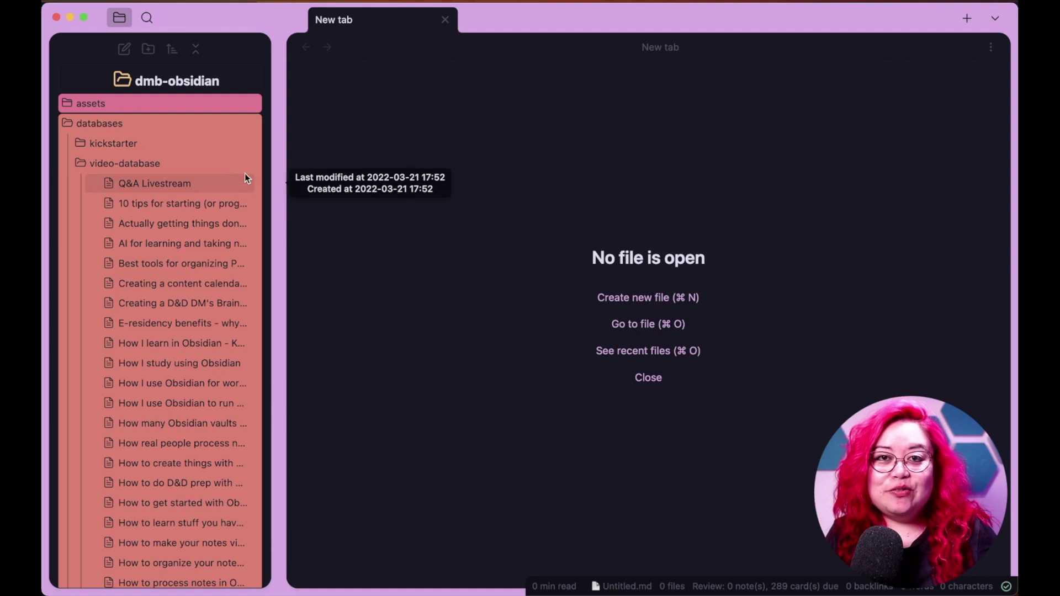
left_click(157, 164)
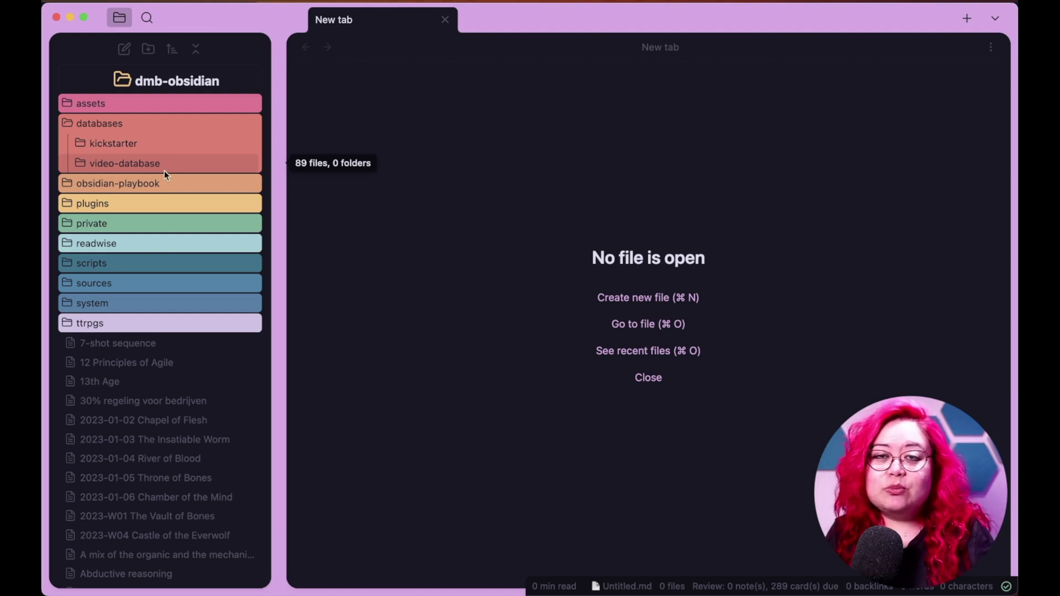
left_click(147, 123)
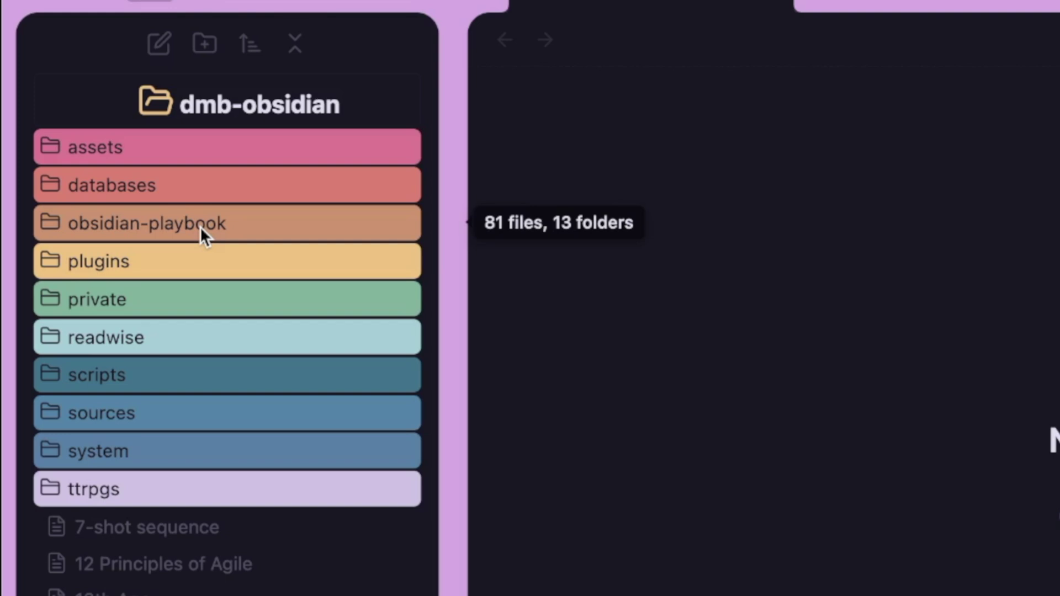
Expand obsidian-playbook to view its subfolders and Readme note, then collapse it
left_click(200, 226)
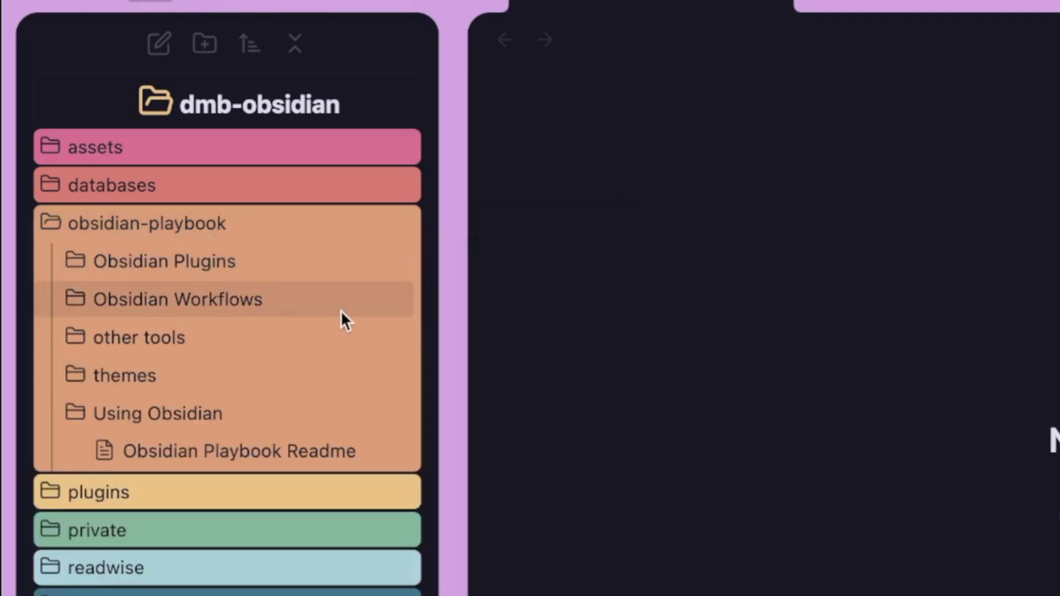
mouse_move(309, 304)
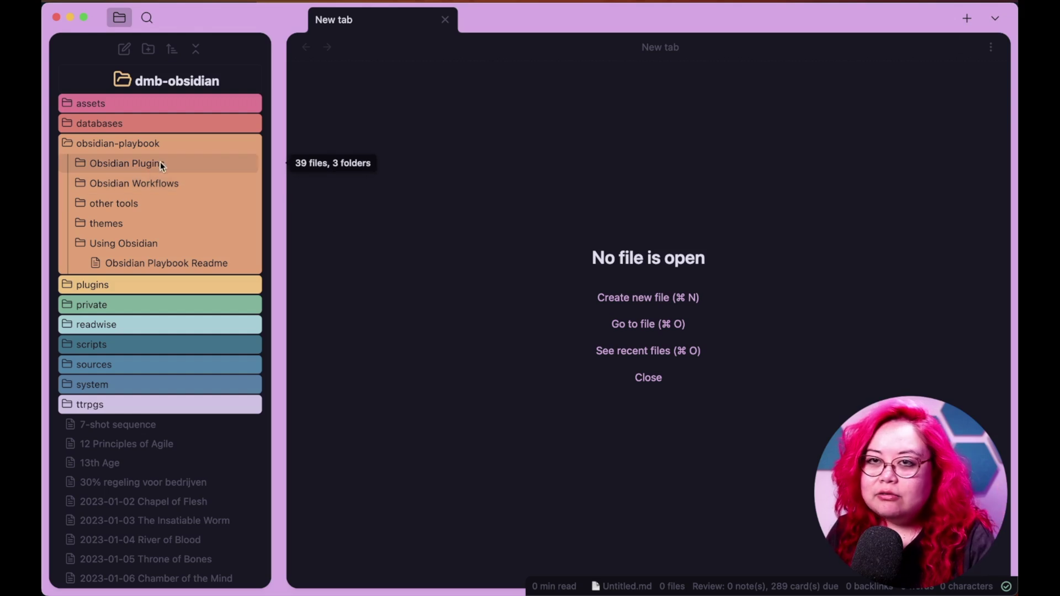
mouse_move(175, 147)
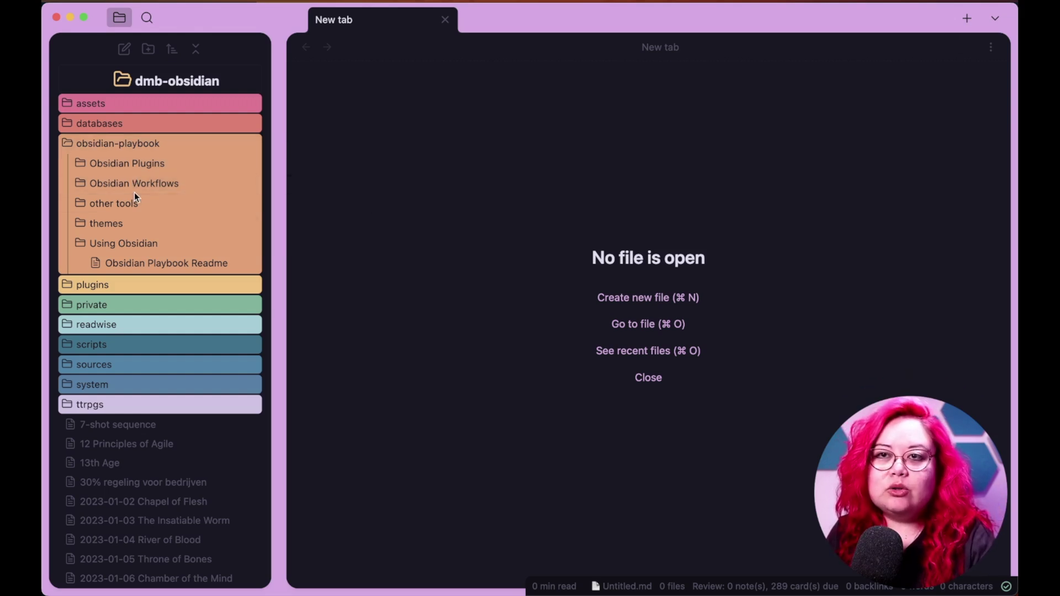
mouse_move(141, 215)
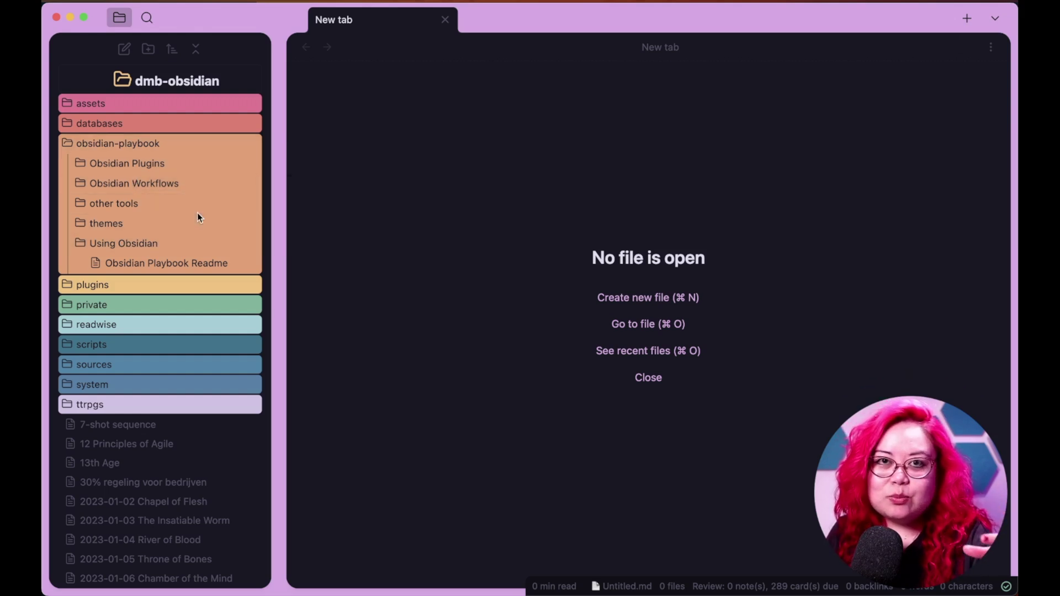
mouse_move(198, 211)
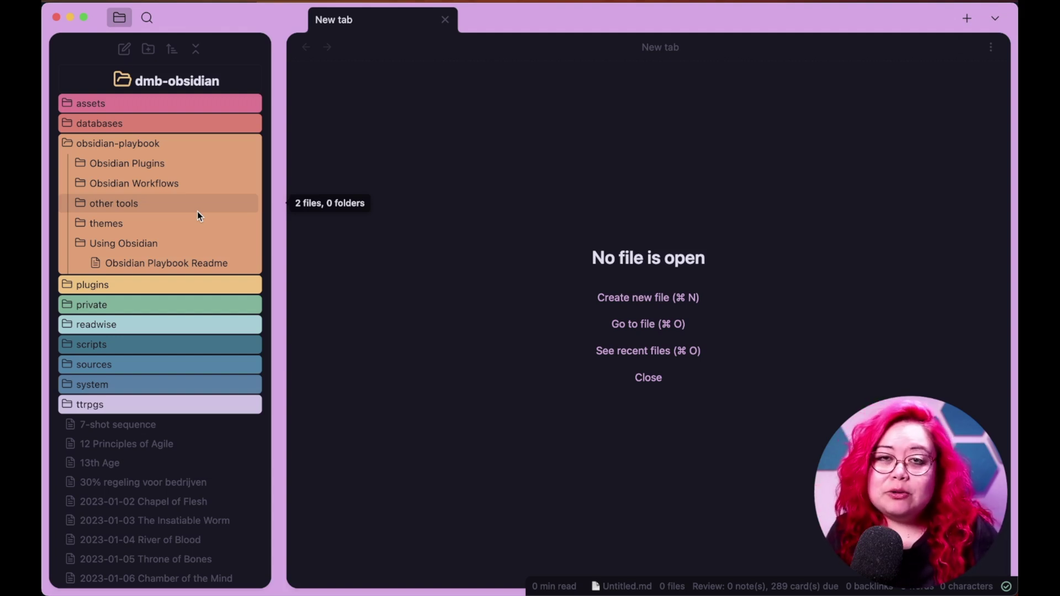
left_click(161, 144)
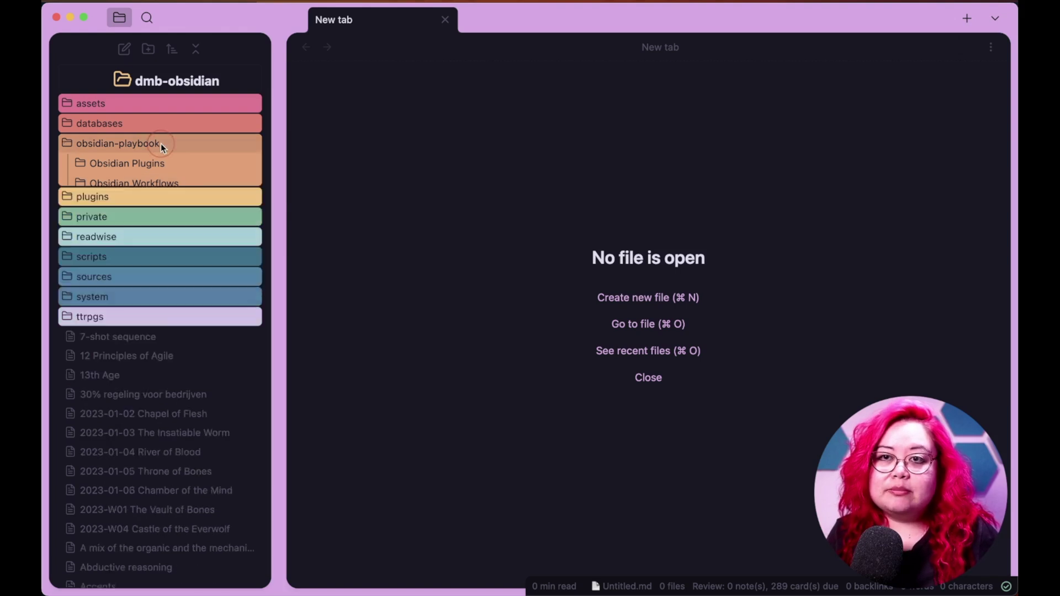
Expand plugins and its combat-log folder to browse the Combat notes, then collapse both
left_click(116, 163)
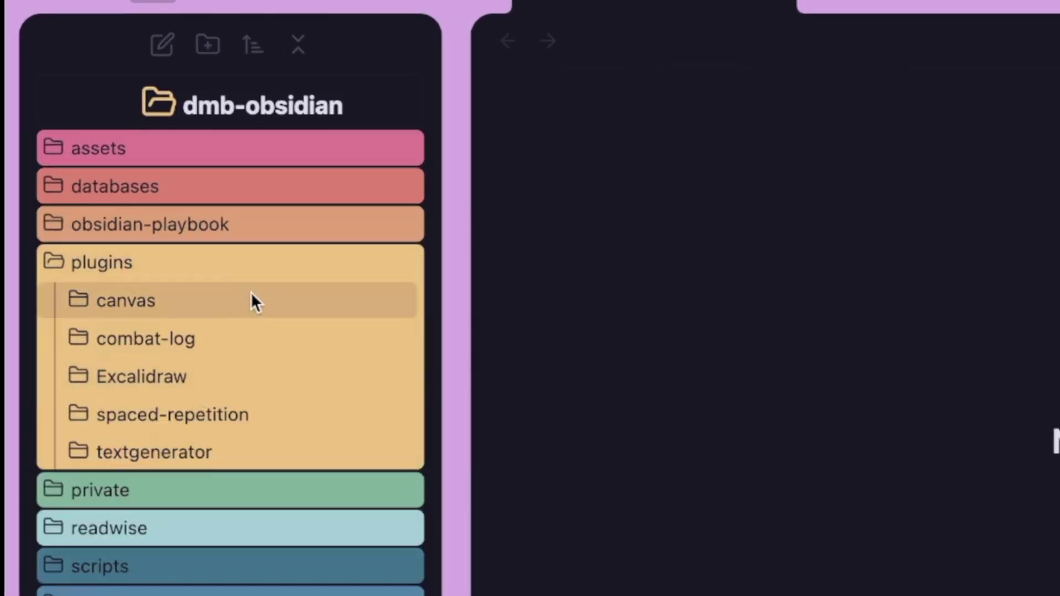
mouse_move(324, 468)
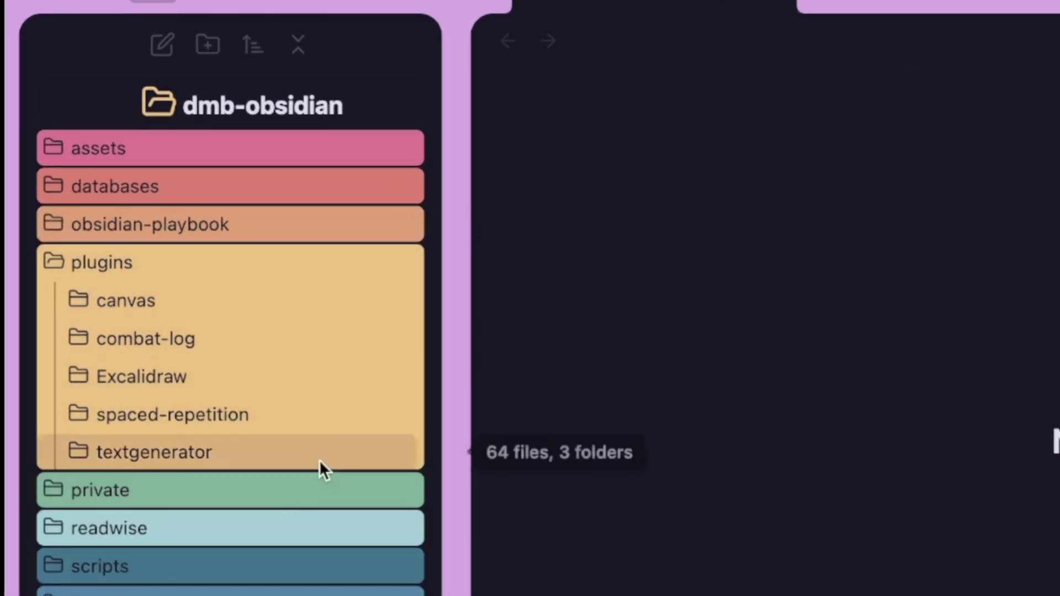
mouse_move(233, 371)
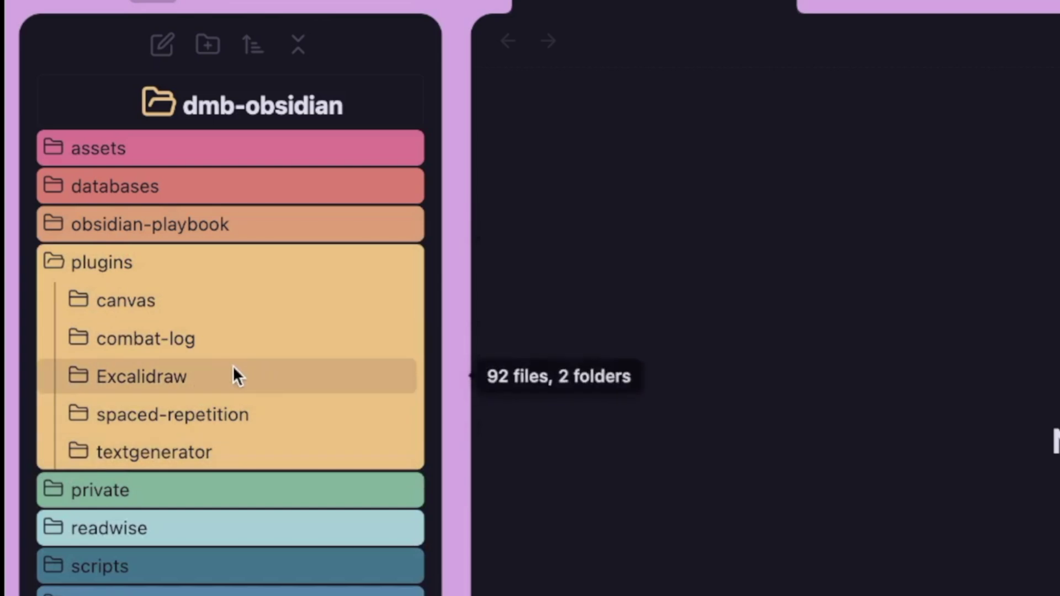
left_click(171, 352)
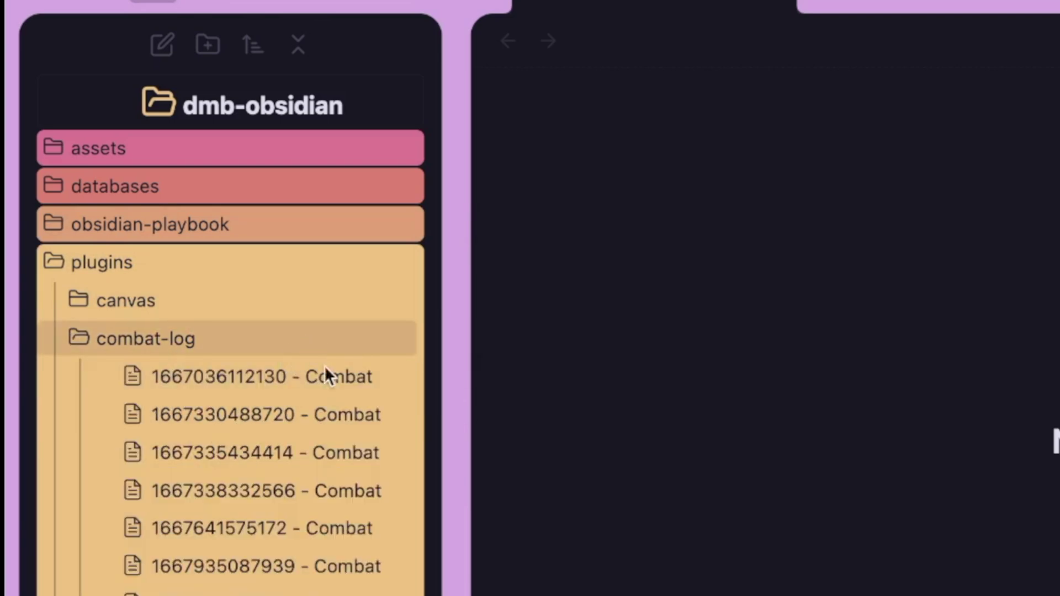
scroll(304, 500, "down", 8)
scroll(295, 494, "down", 5)
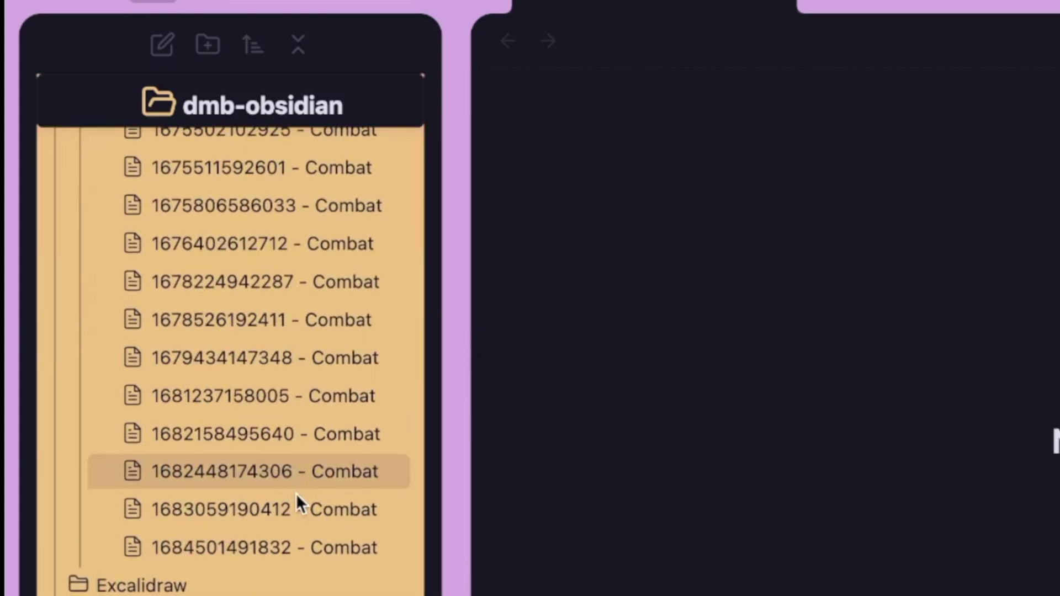
scroll(347, 519, "up", 8)
scroll(339, 523, "up", 5)
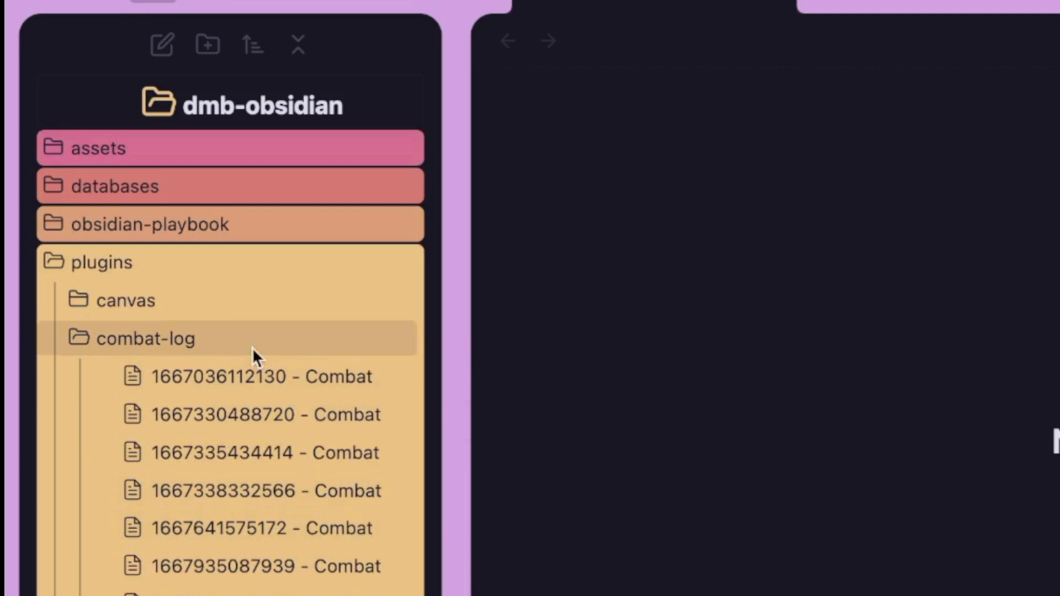
left_click(145, 339)
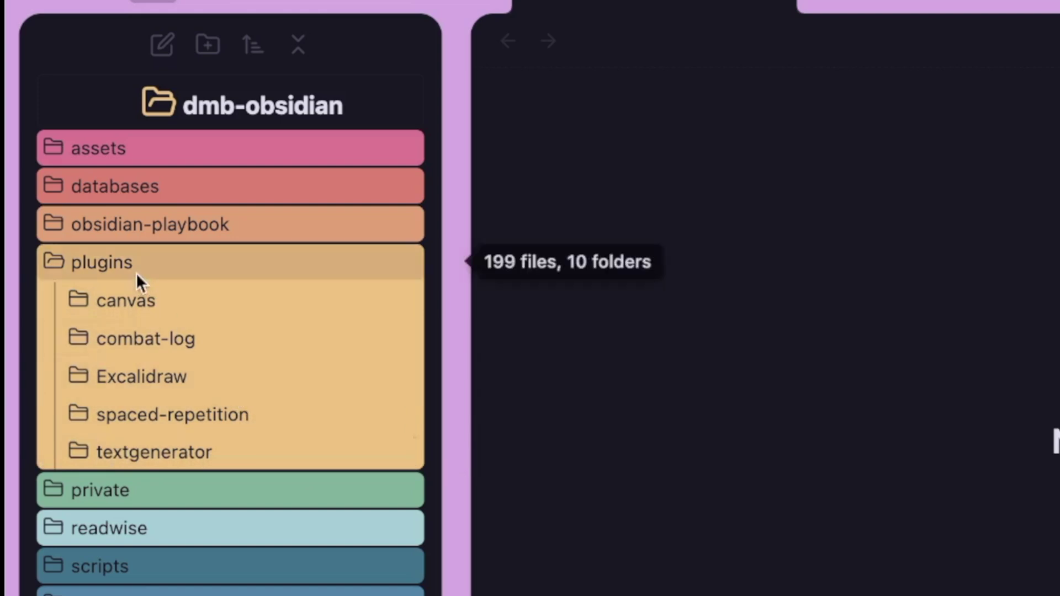
left_click(97, 257)
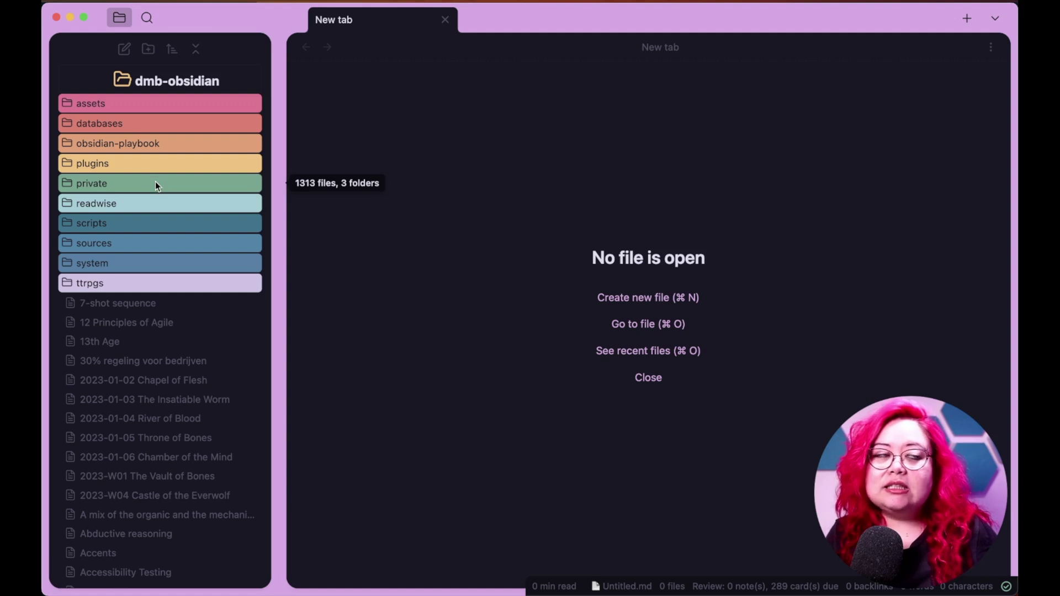
mouse_move(148, 199)
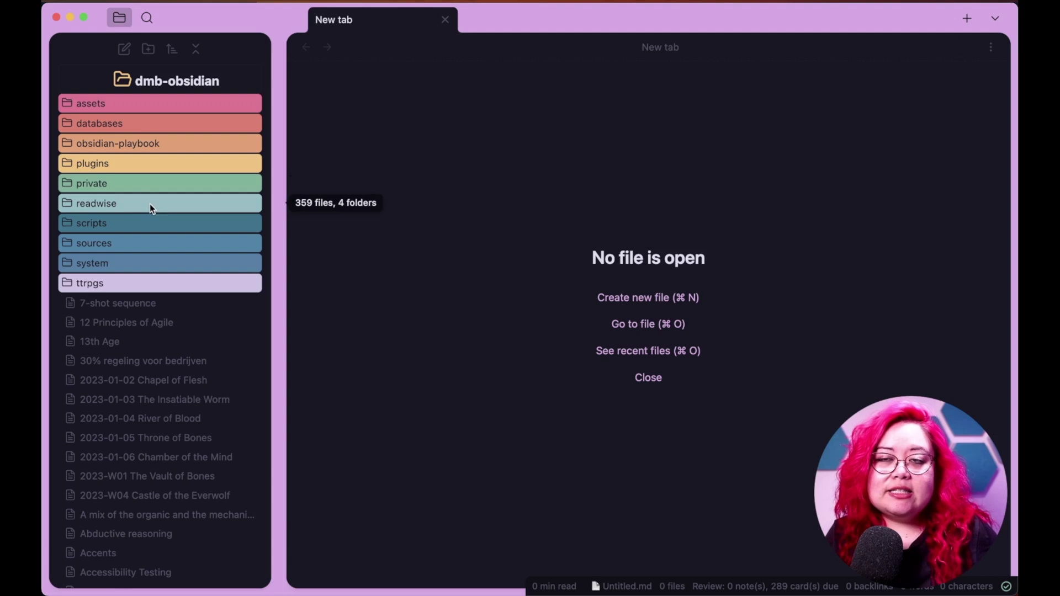
left_click(150, 204)
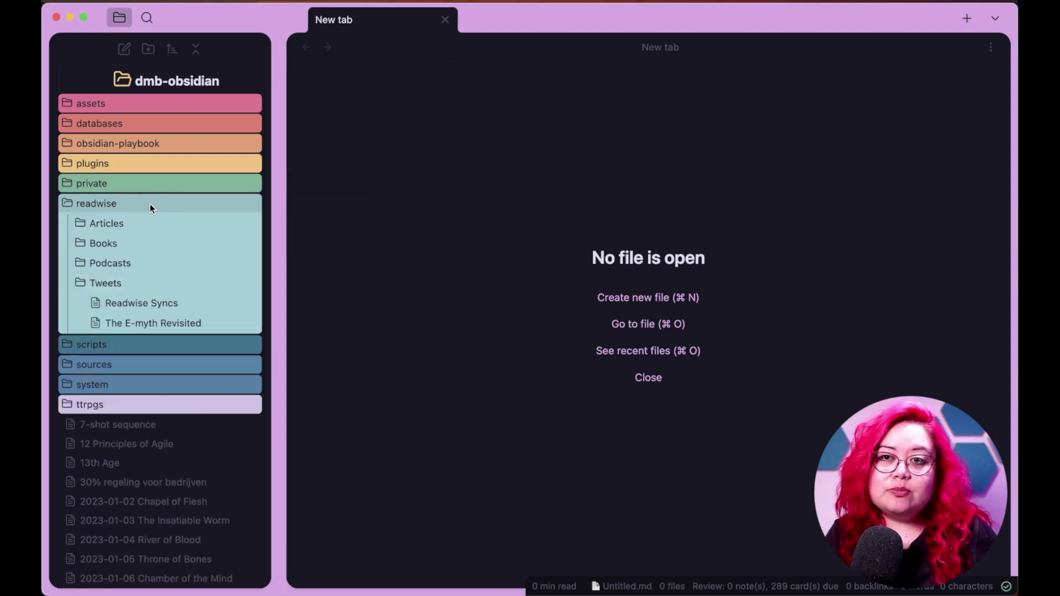
left_click(150, 204)
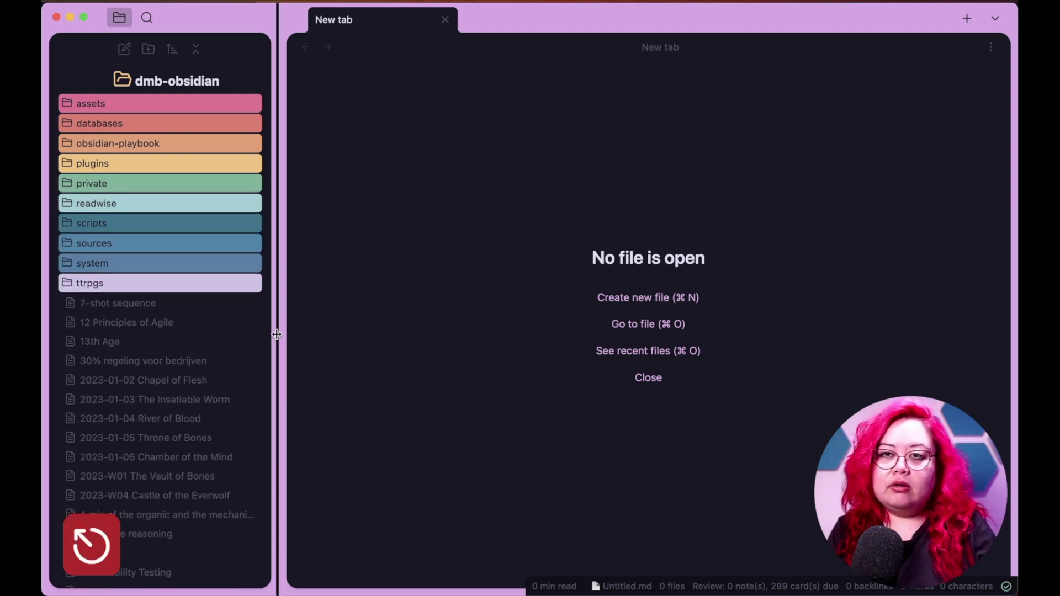
Filter the community plugins settings for 'novel', then close Settings
key("super+comma")
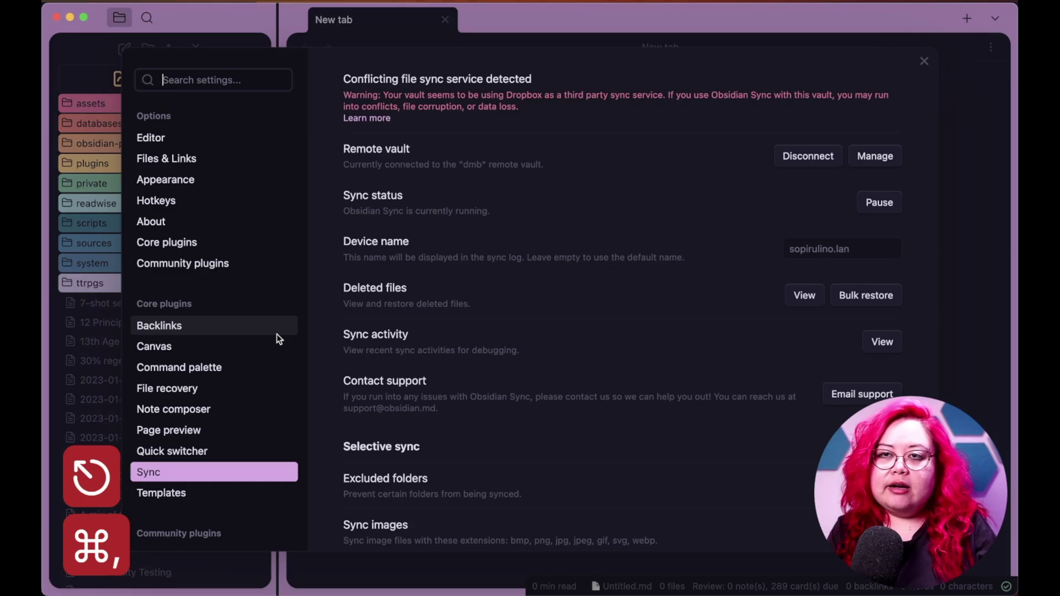
left_click(229, 262)
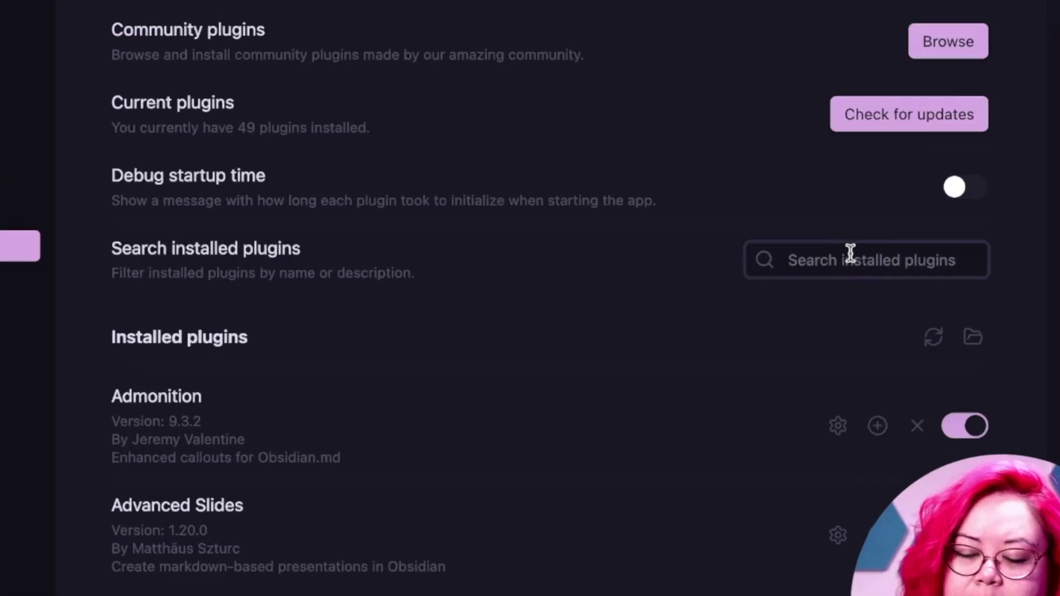
type("novel")
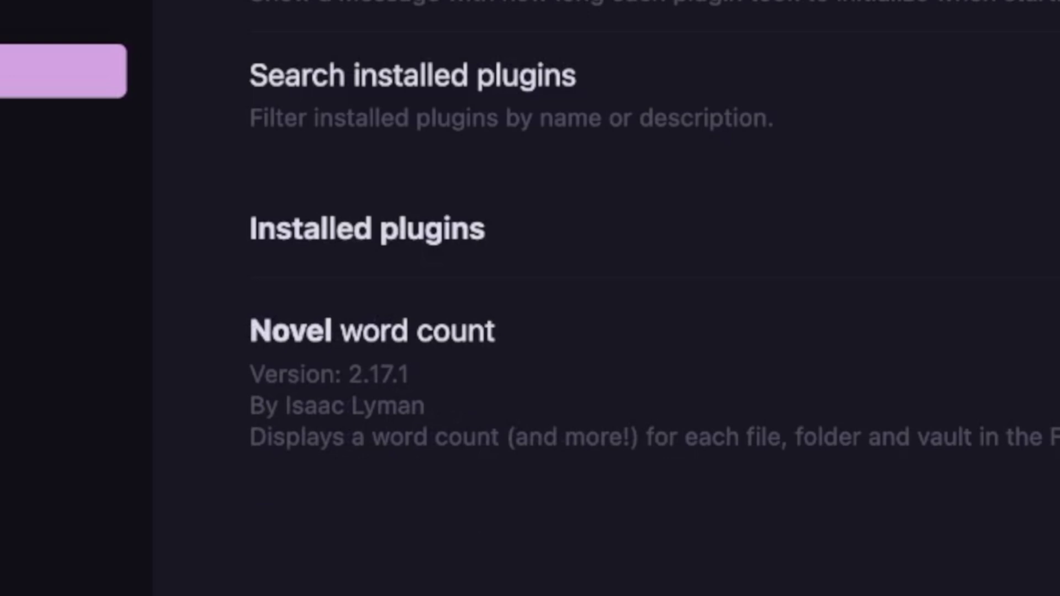
key("Escape")
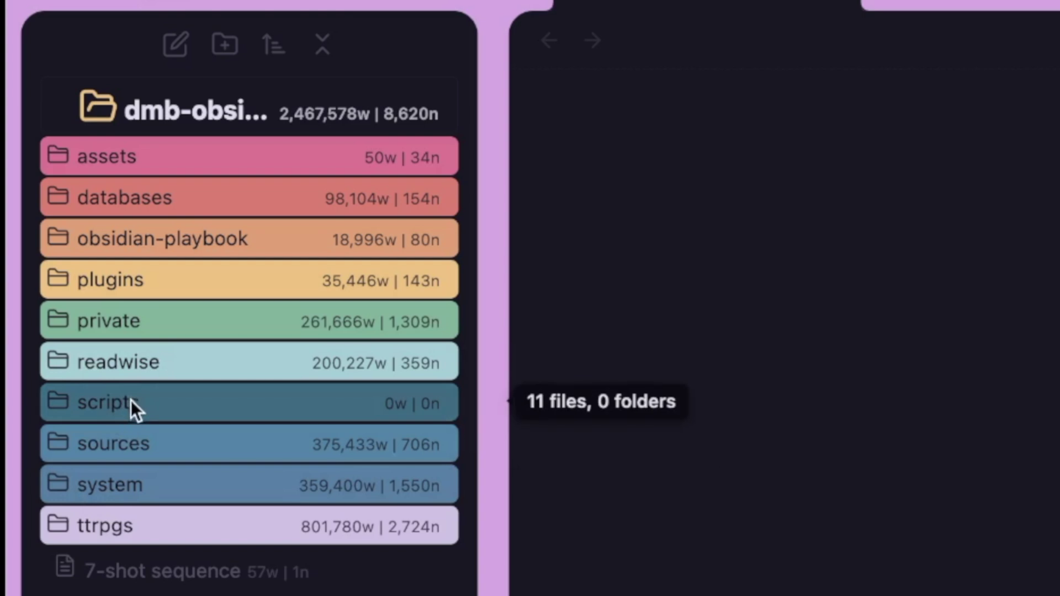
left_click(182, 404)
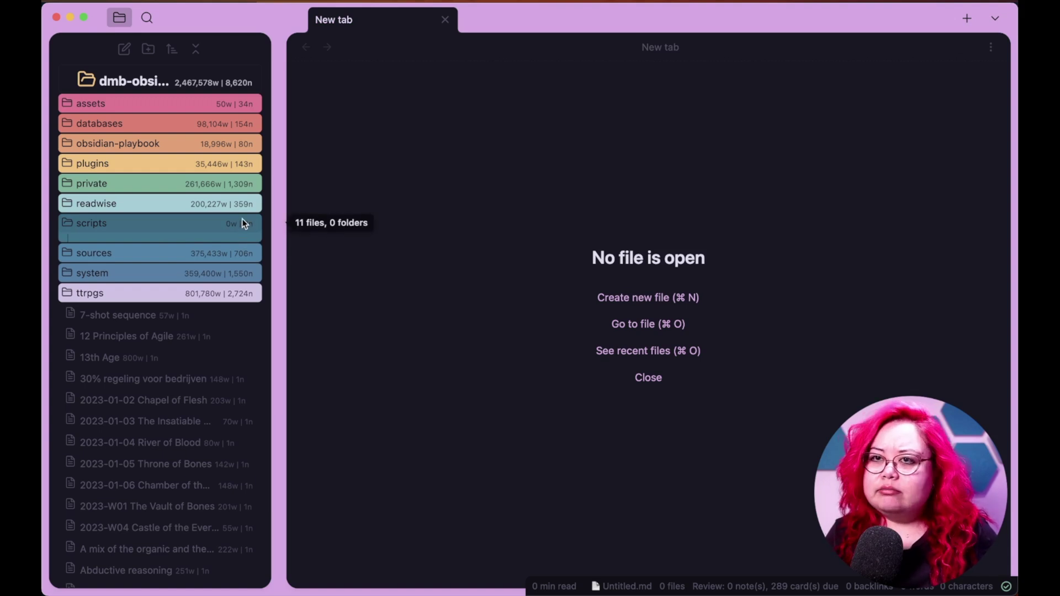
left_click(149, 225)
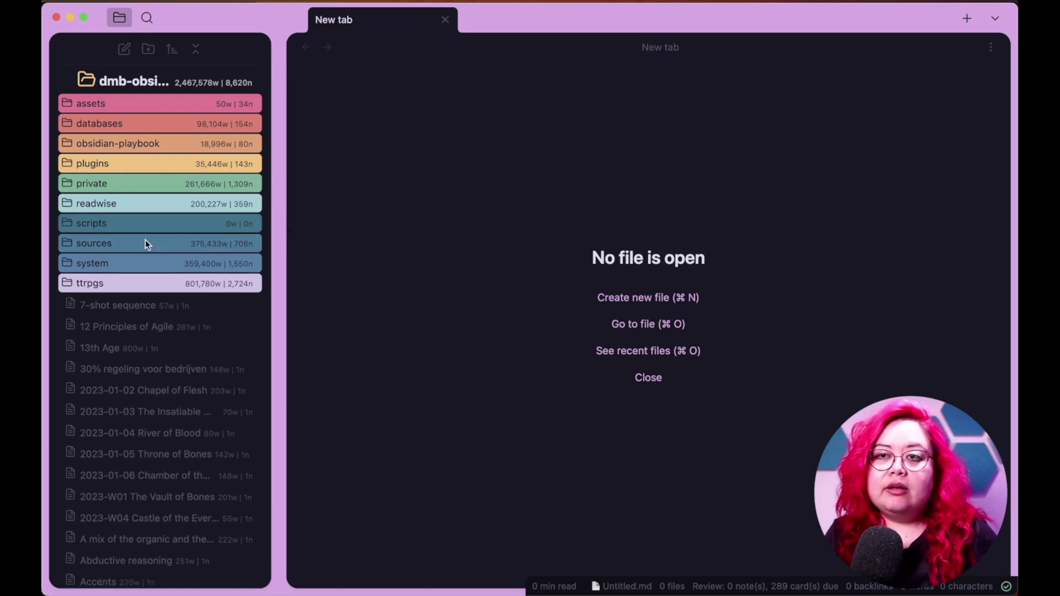
left_click(147, 241)
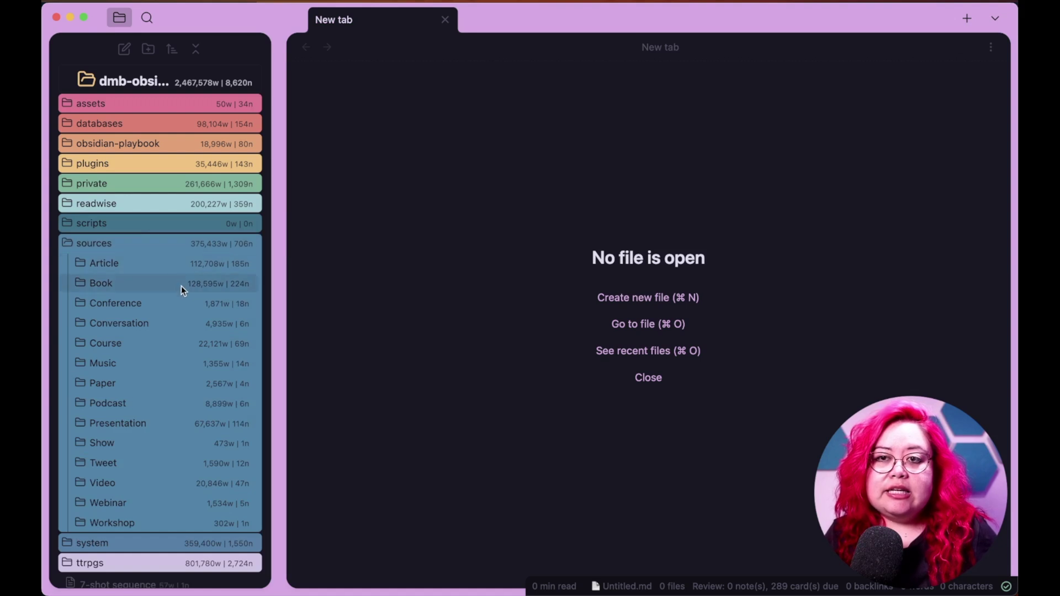
scroll(181, 286, "down", 3)
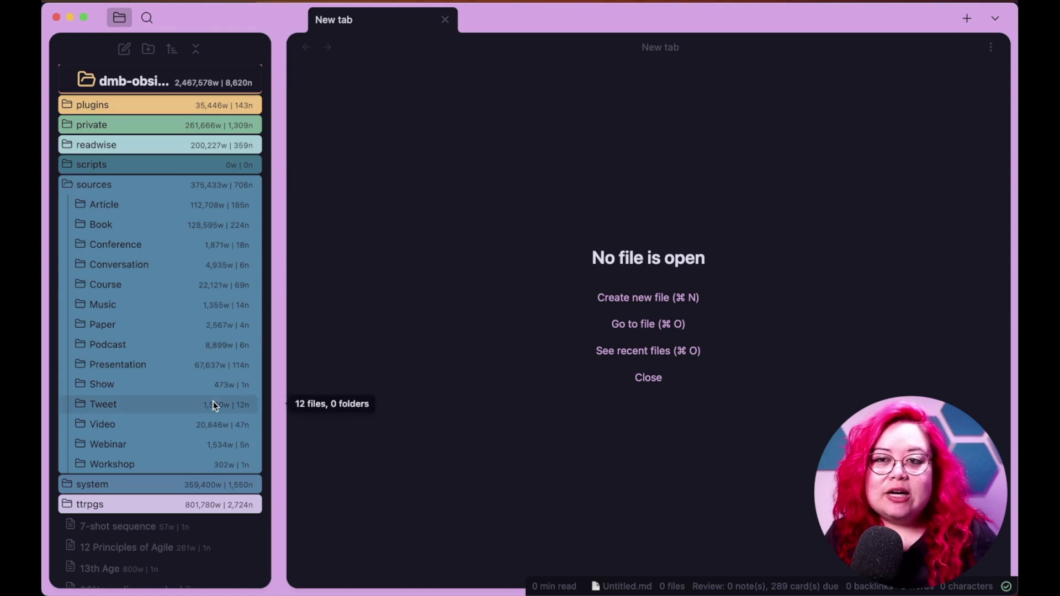
left_click(122, 184)
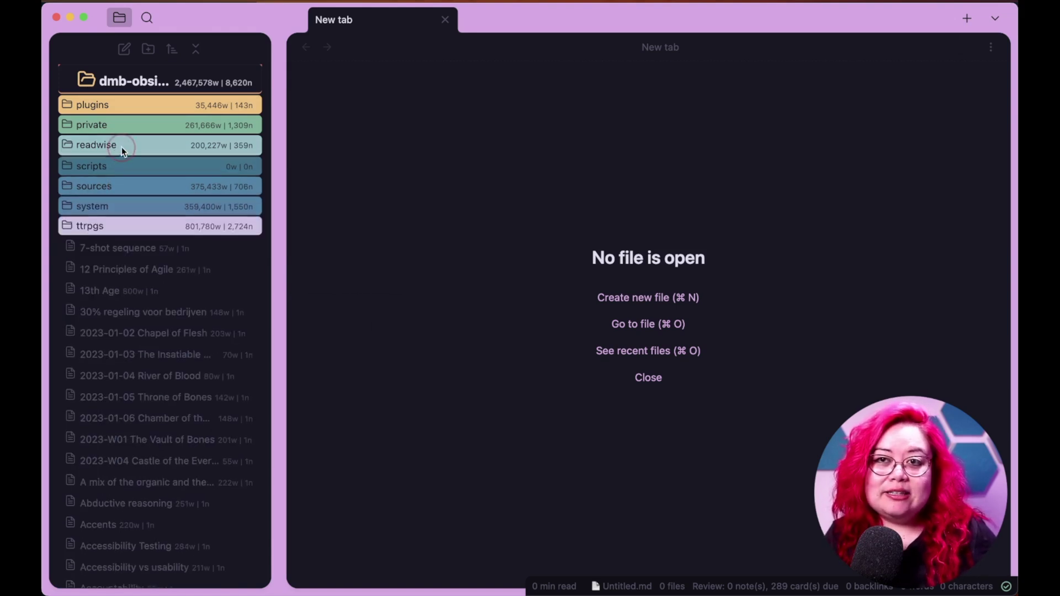
left_click(122, 145)
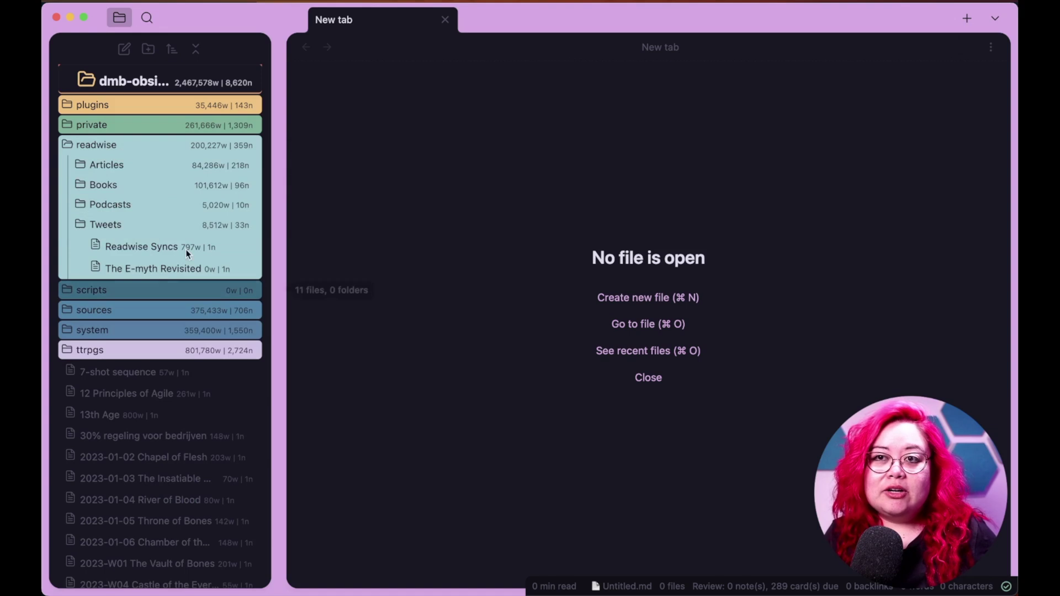
left_click(130, 148)
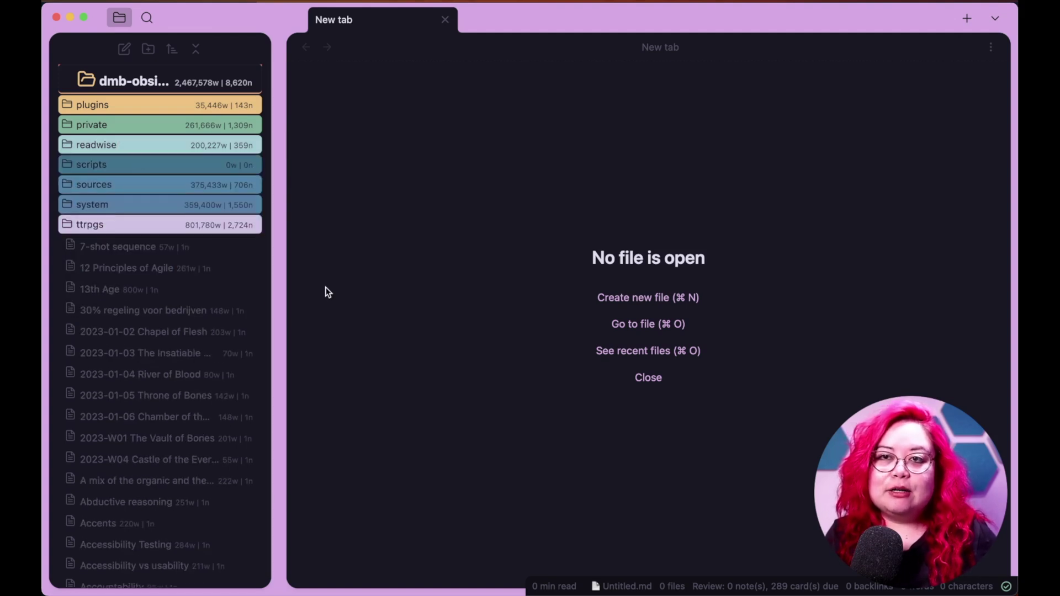
left_click(104, 206)
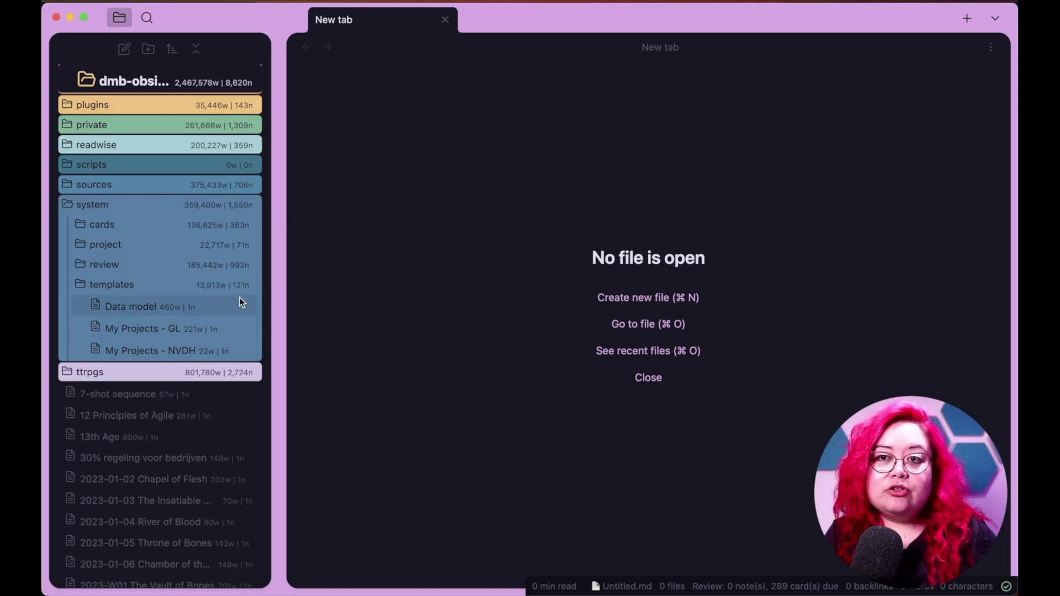
left_click(137, 305)
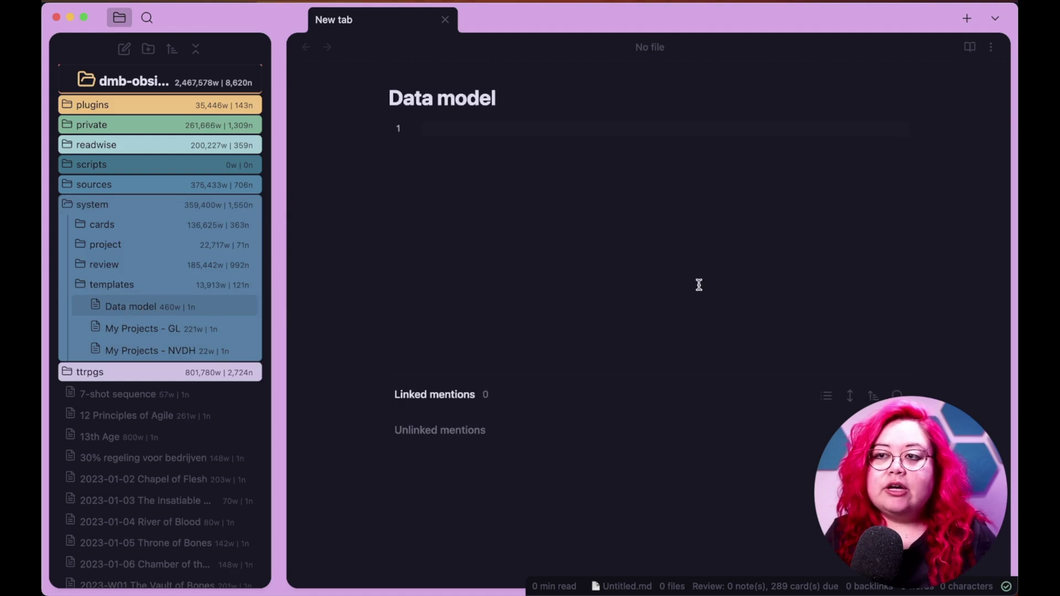
scroll(739, 333, "down", 3)
scroll(739, 334, "down", 5)
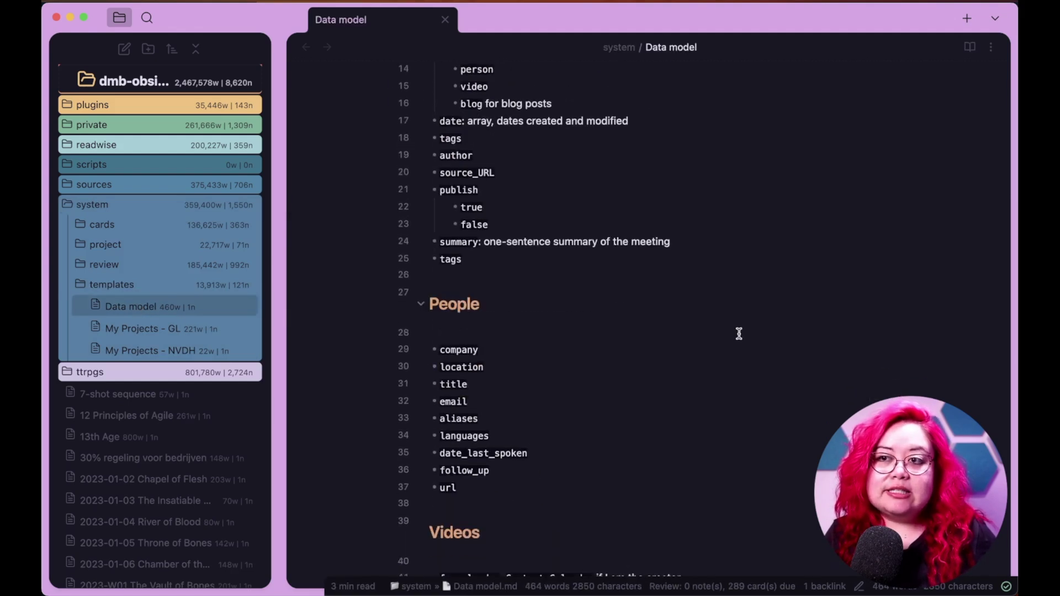
scroll(537, 333, "down", 5)
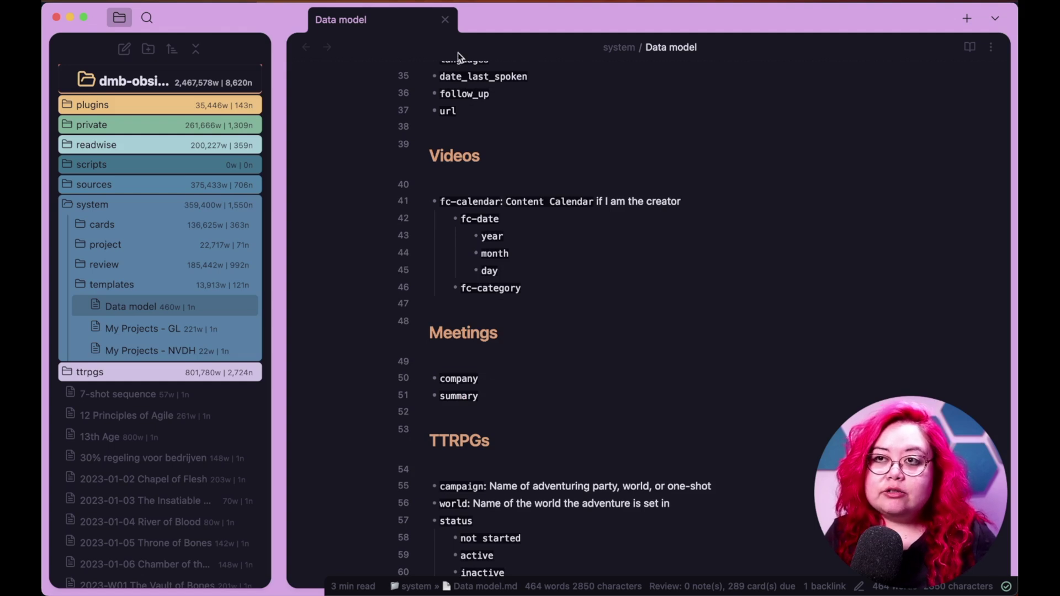
left_click(446, 20)
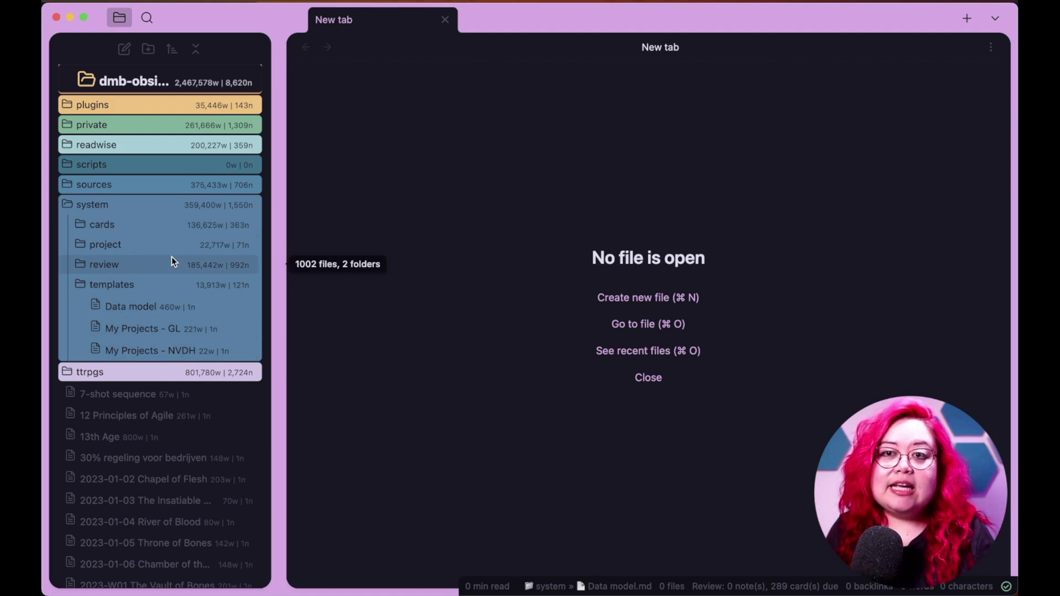
left_click(129, 230)
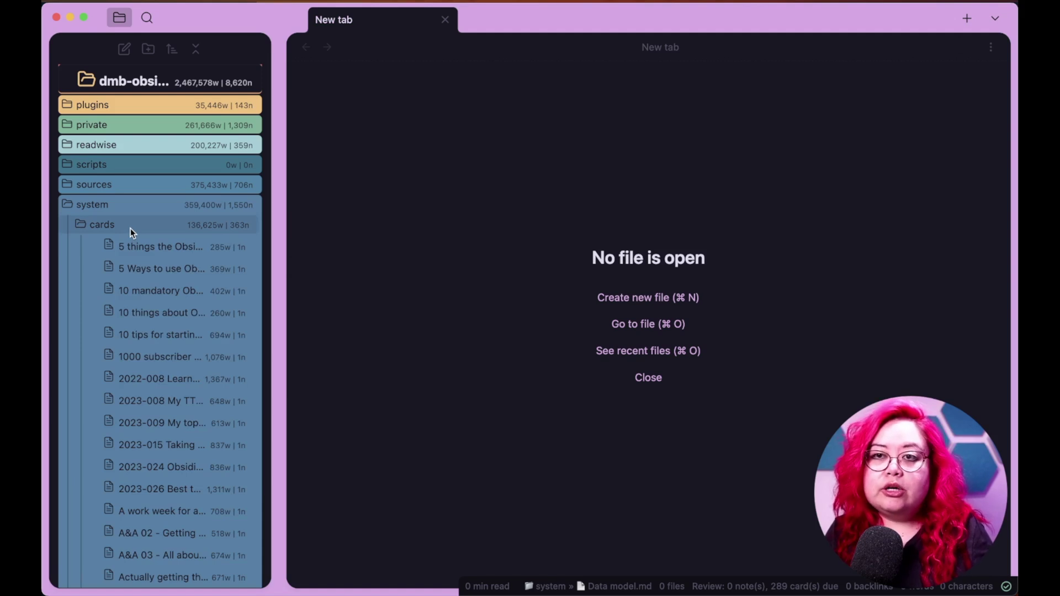
left_click(131, 227)
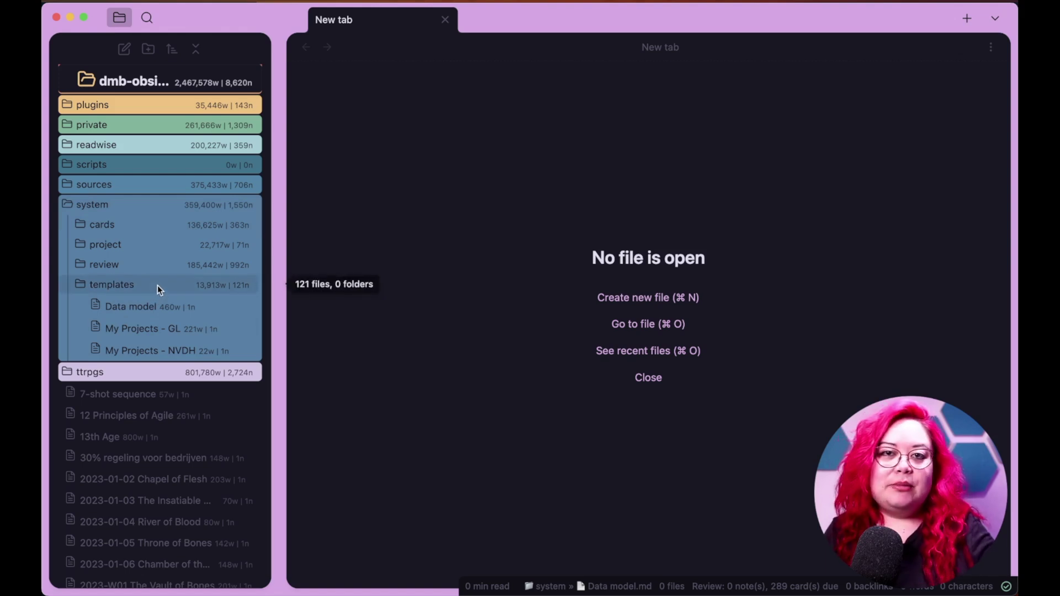
left_click(137, 205)
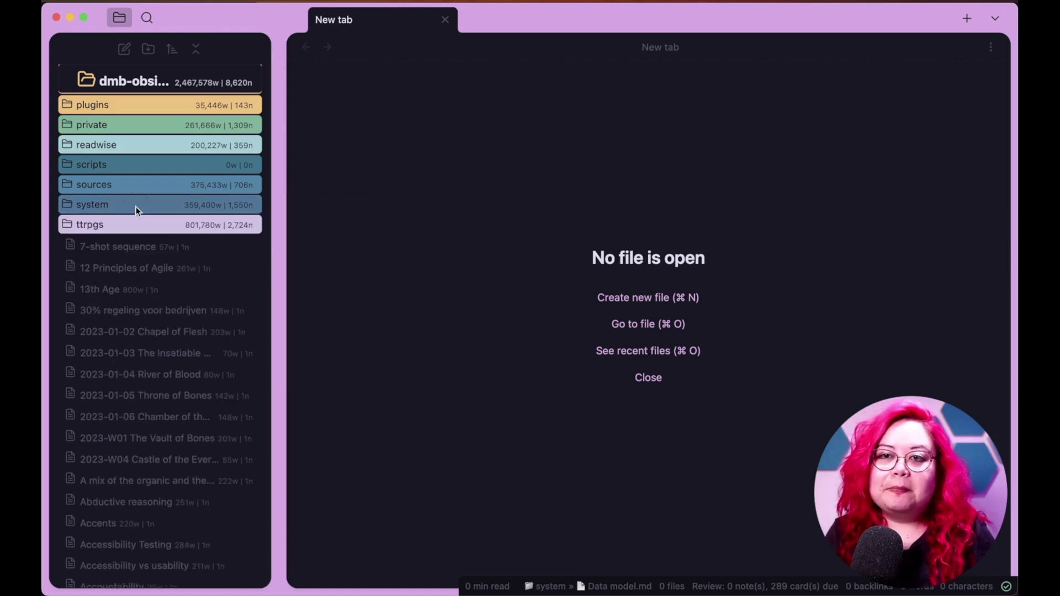
left_click(114, 226)
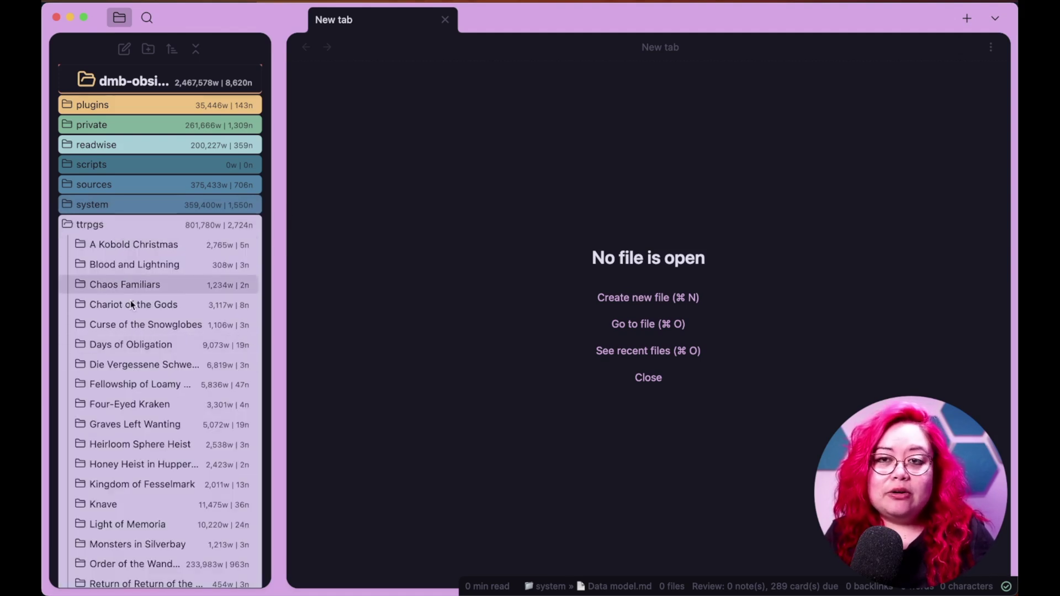
scroll(202, 360, "down", 4)
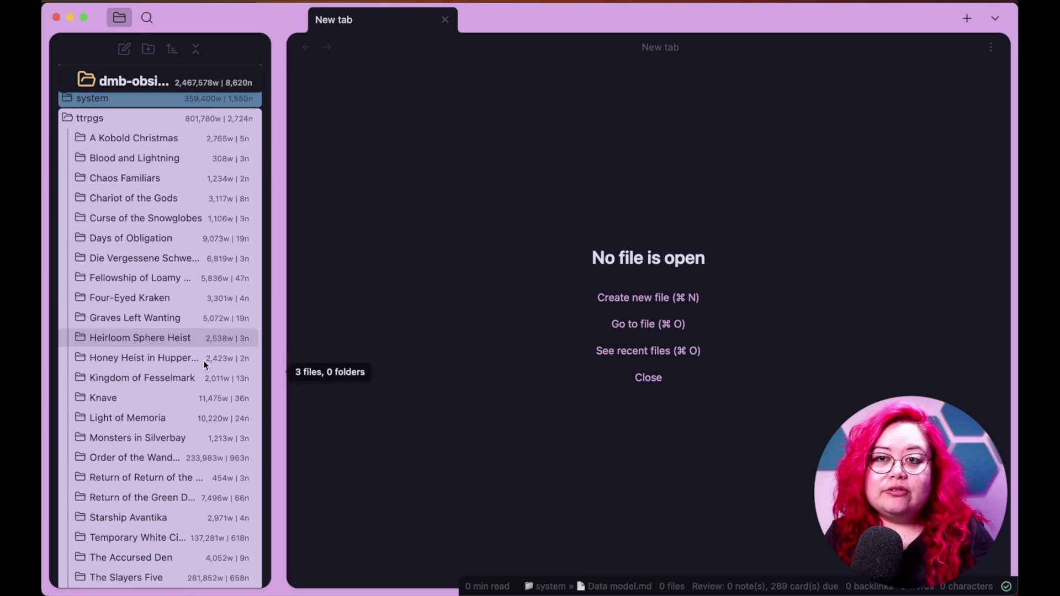
scroll(204, 360, "down", 2)
scroll(208, 367, "down", 4)
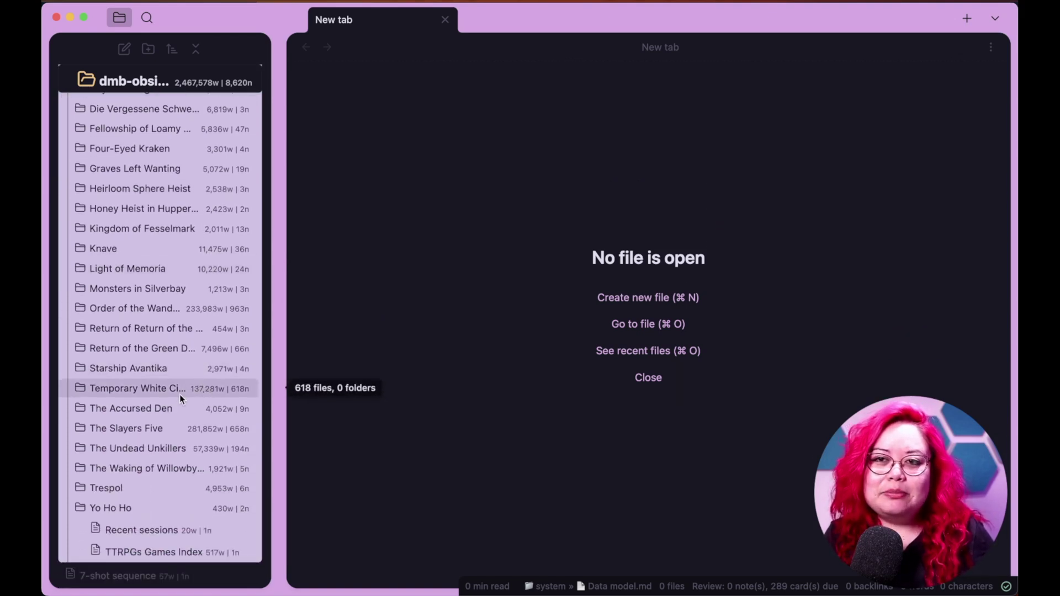
scroll(166, 398, "up", 1)
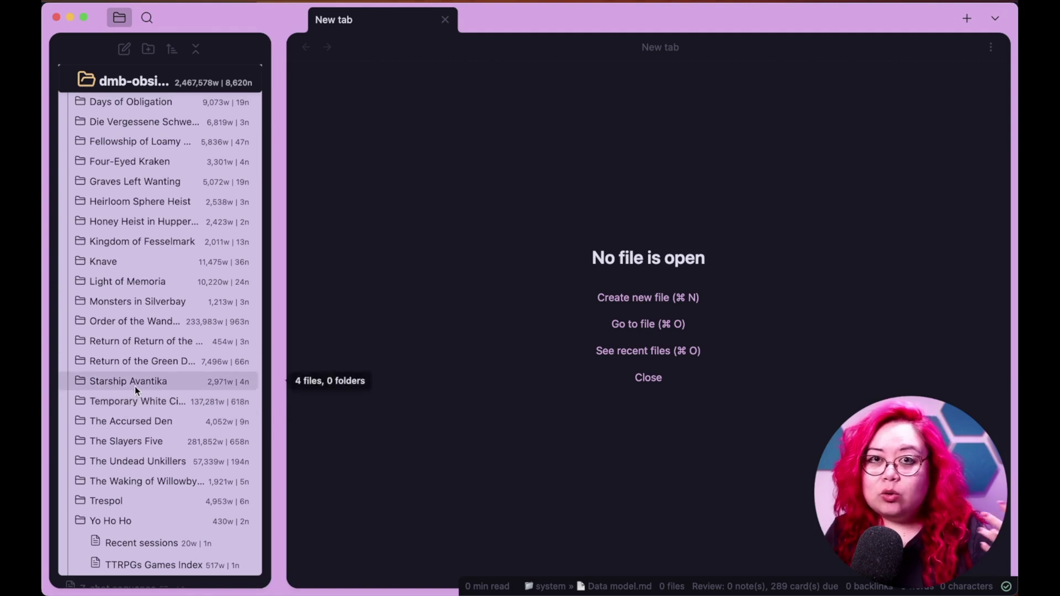
scroll(129, 387, "up", 1)
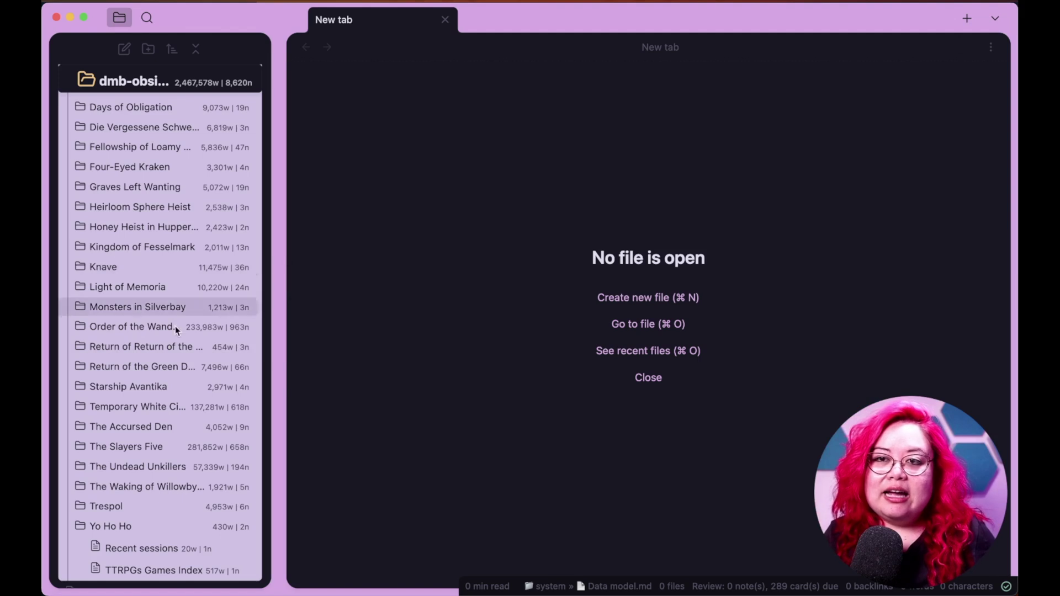
scroll(194, 387, "up", 5)
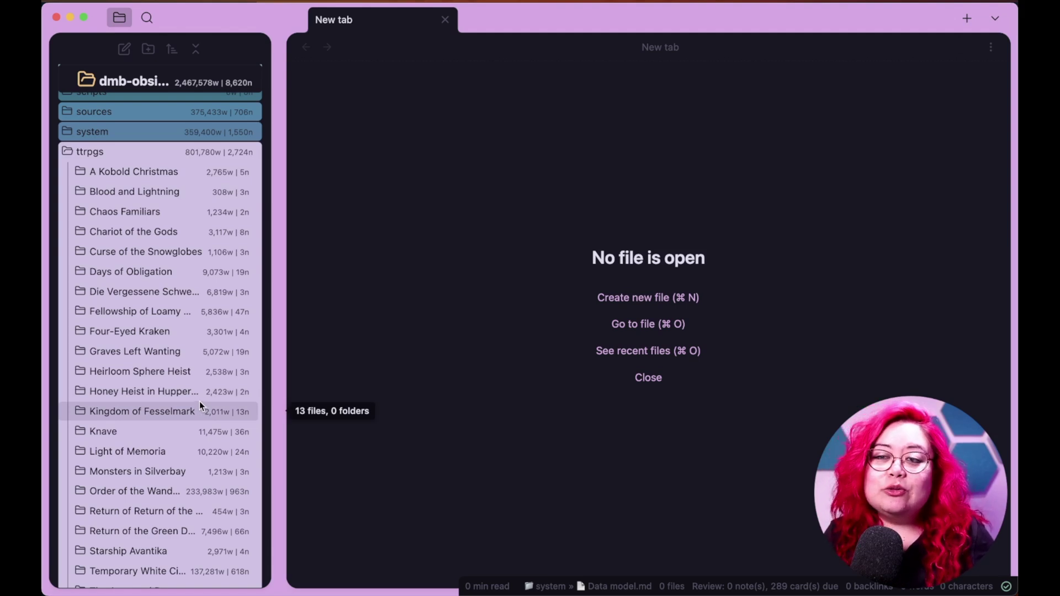
scroll(191, 399, "down", 4)
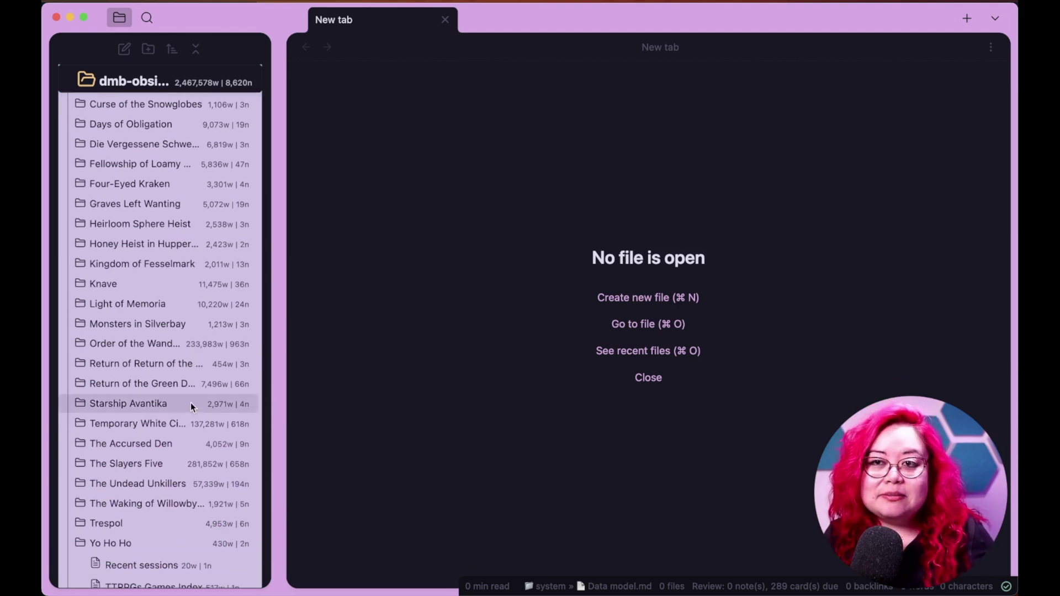
scroll(190, 402, "down", 7)
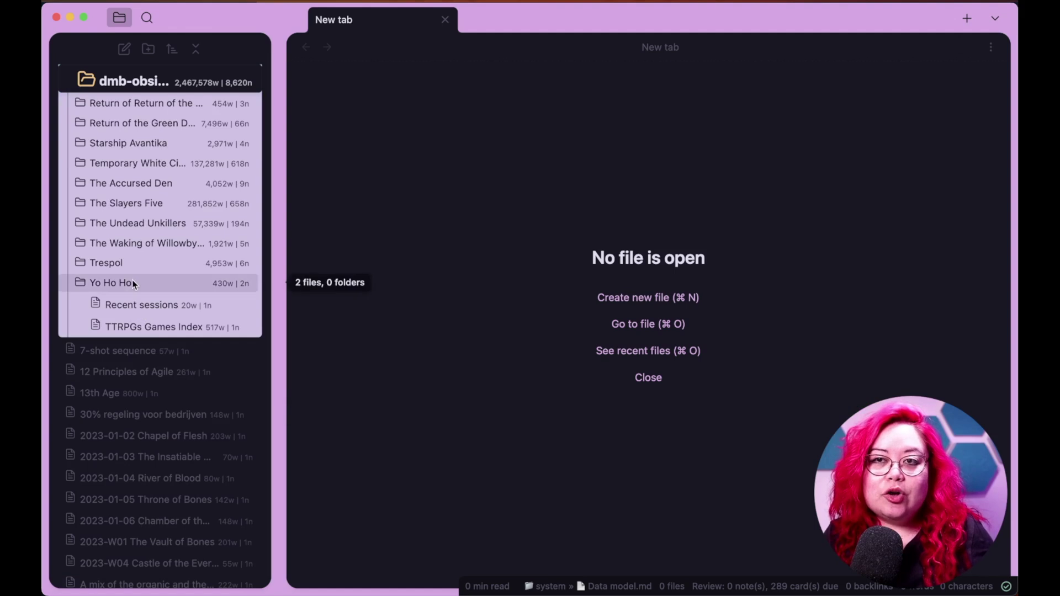
left_click(127, 163)
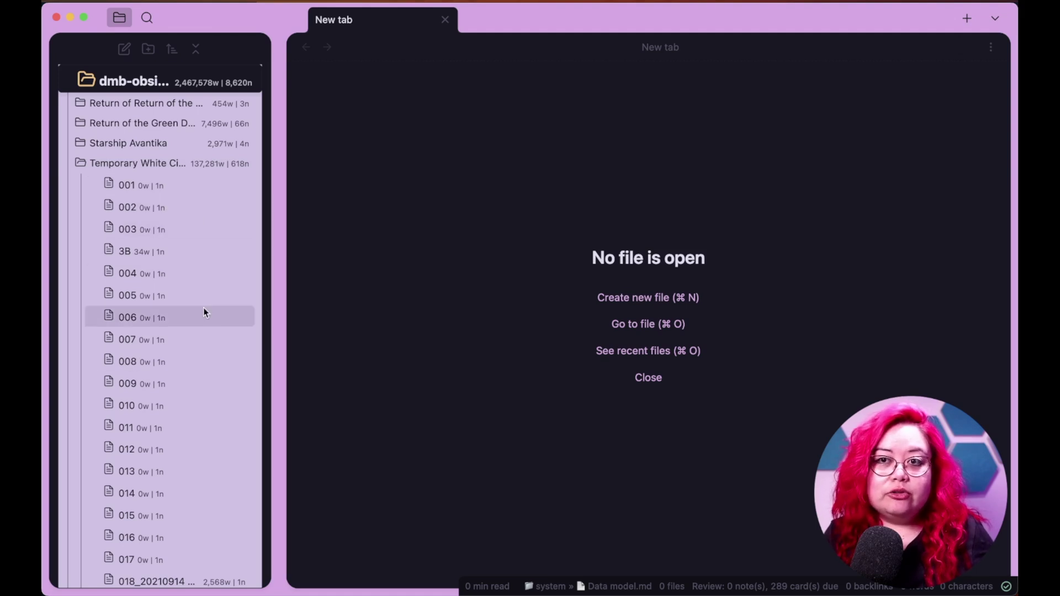
scroll(202, 307, "down", 10)
scroll(221, 298, "down", 20)
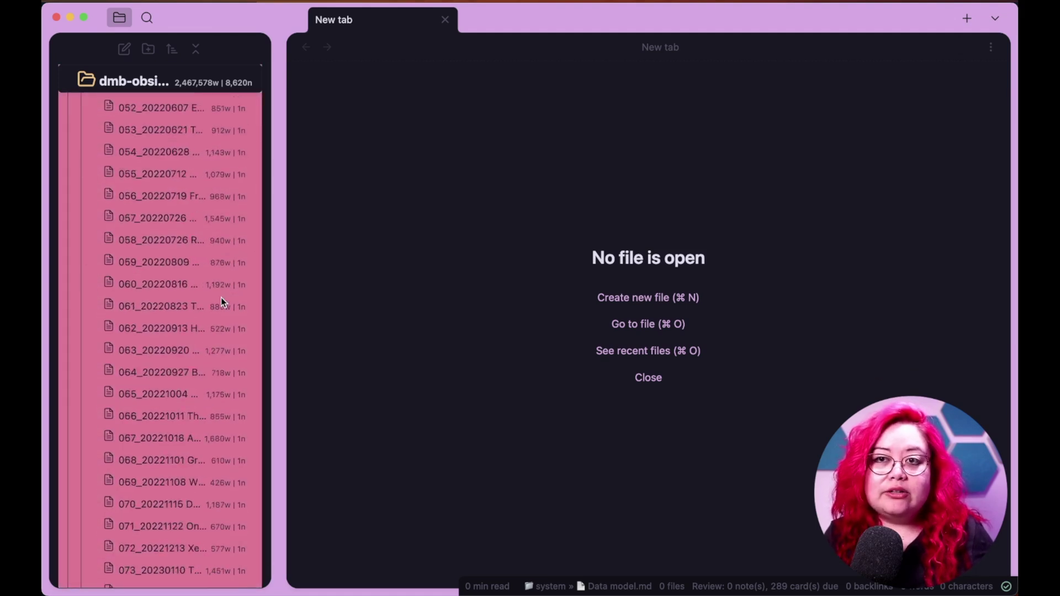
scroll(223, 297, "down", 5)
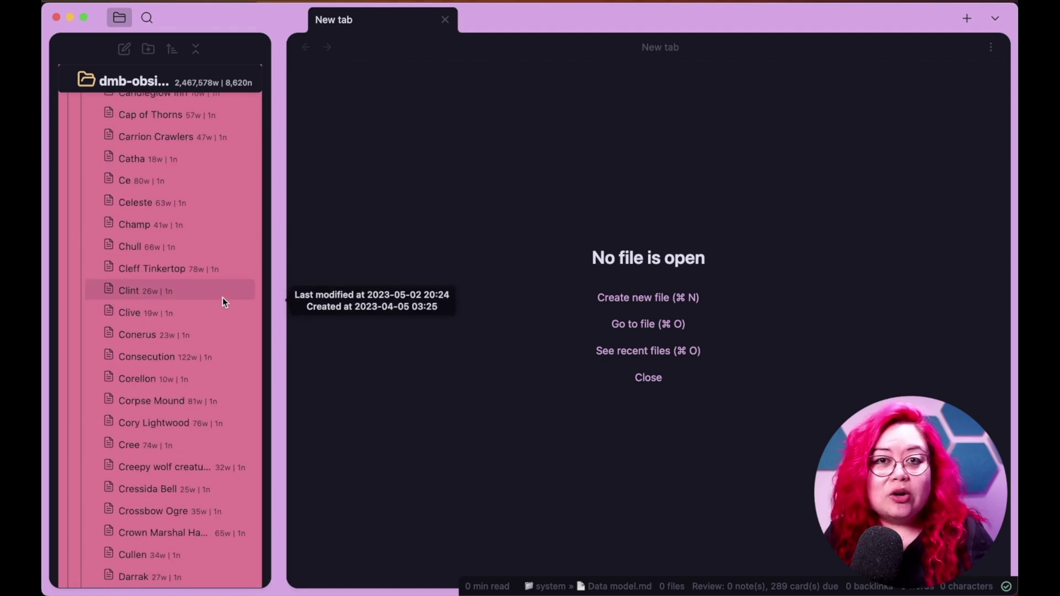
scroll(223, 297, "up", 20)
scroll(223, 298, "up", 20)
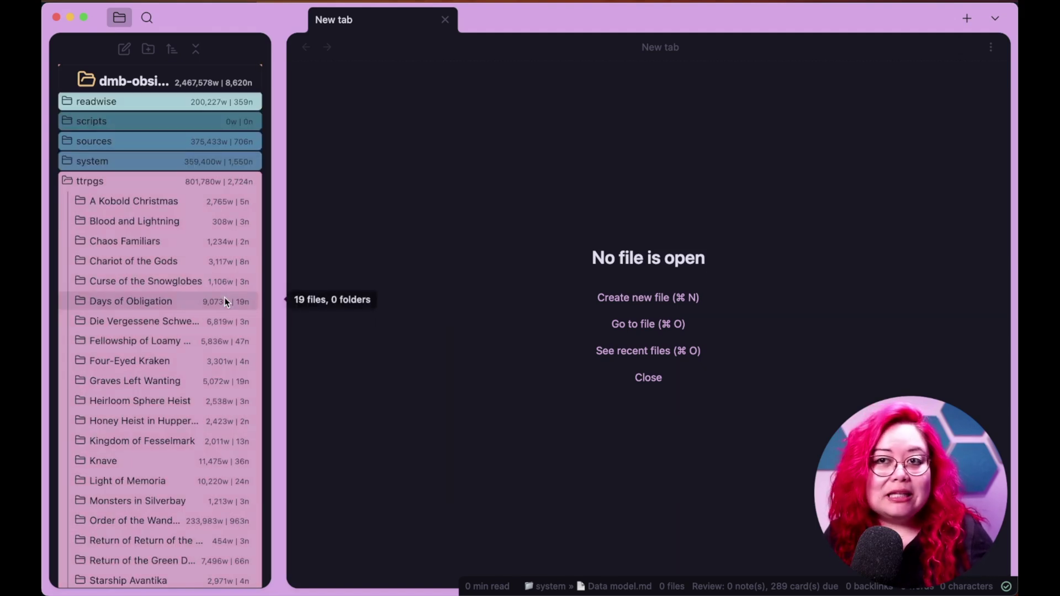
scroll(225, 302, "down", 15)
scroll(225, 302, "up", 10)
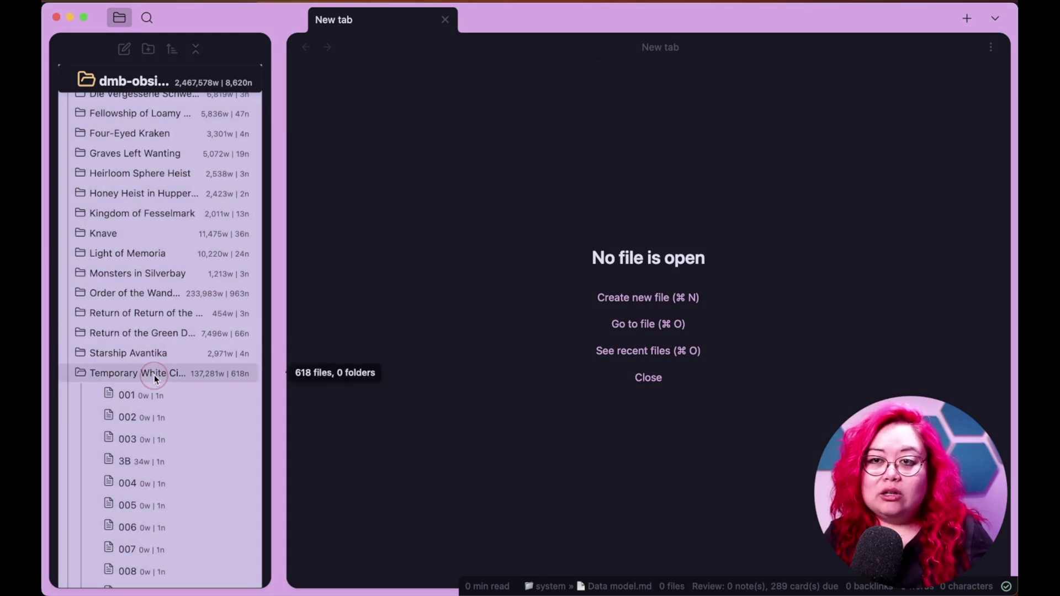
left_click(154, 375)
scroll(123, 281, "up", 10)
left_click(124, 281)
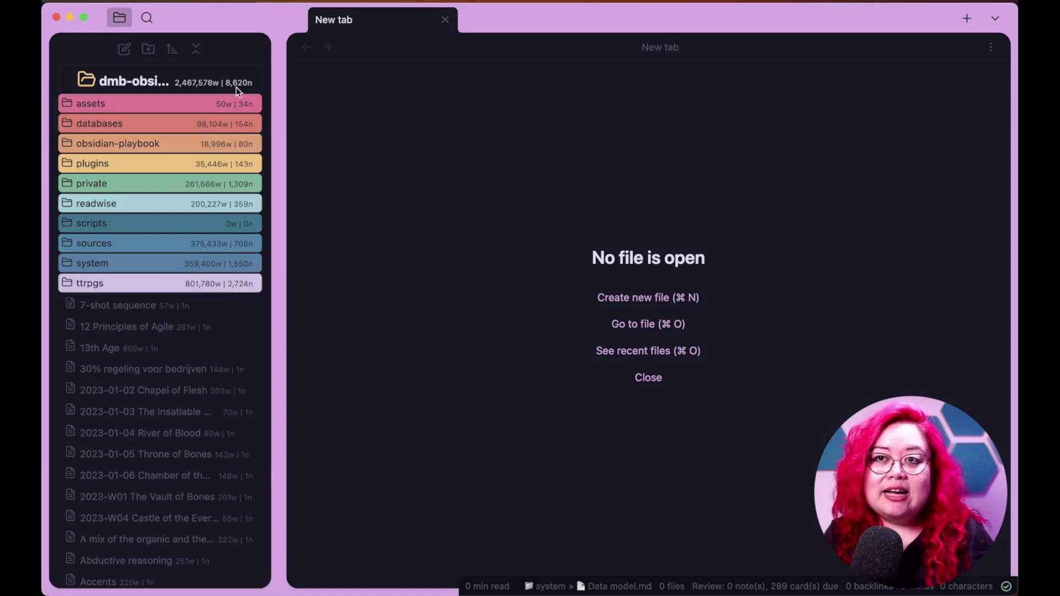
mouse_move(237, 87)
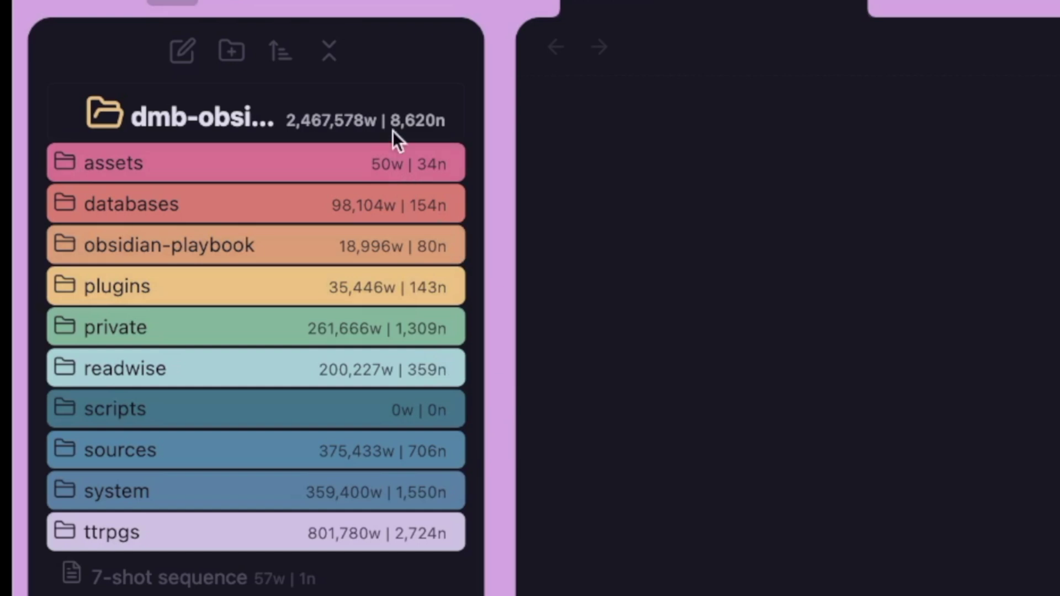
mouse_move(403, 129)
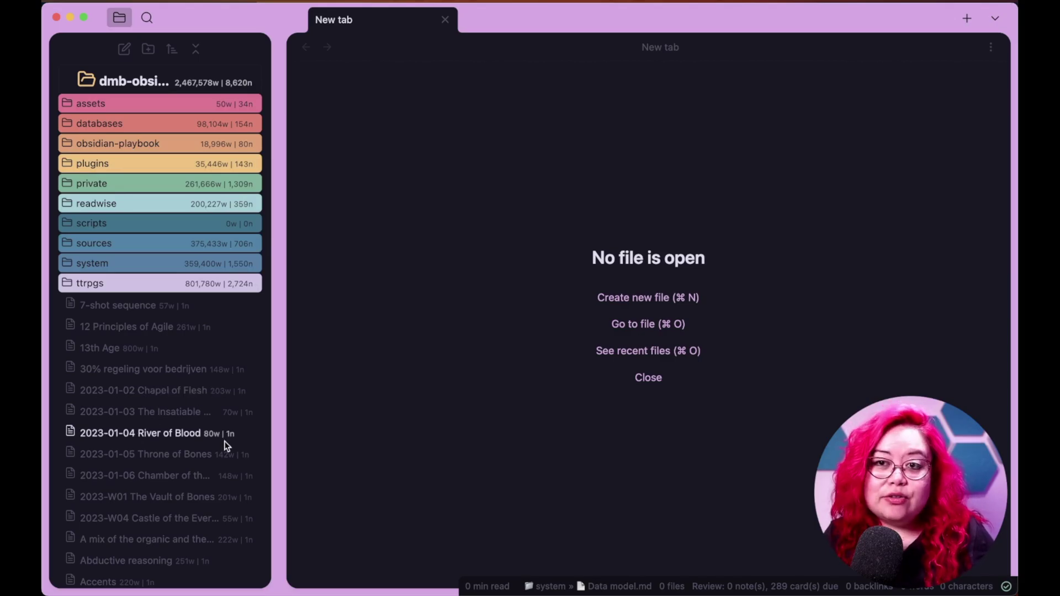
scroll(224, 442, "down", 20)
scroll(224, 442, "down", 20)
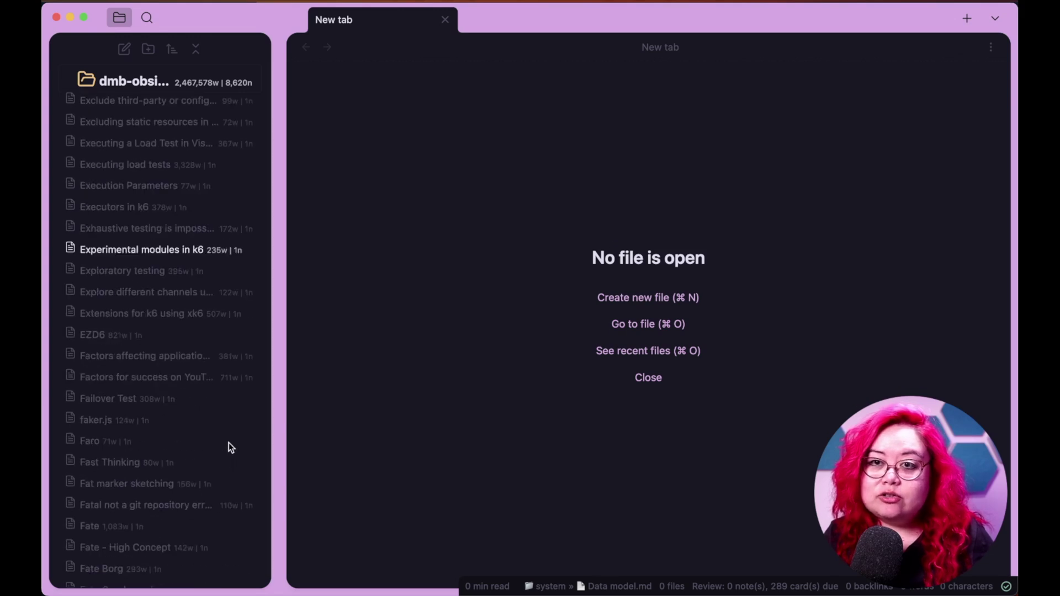
scroll(214, 483, "down", 20)
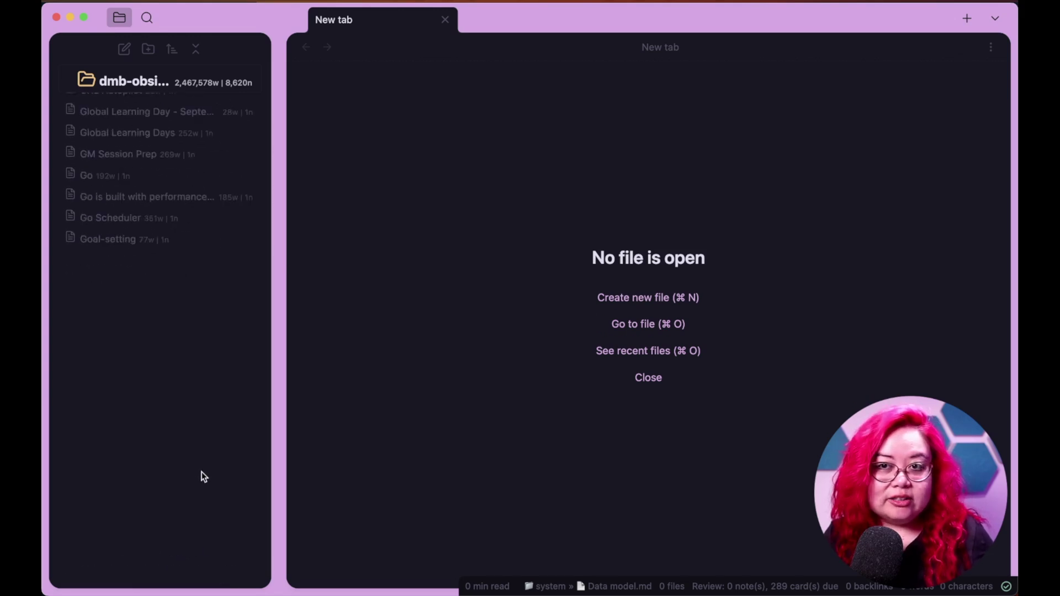
scroll(202, 475, "up", 20)
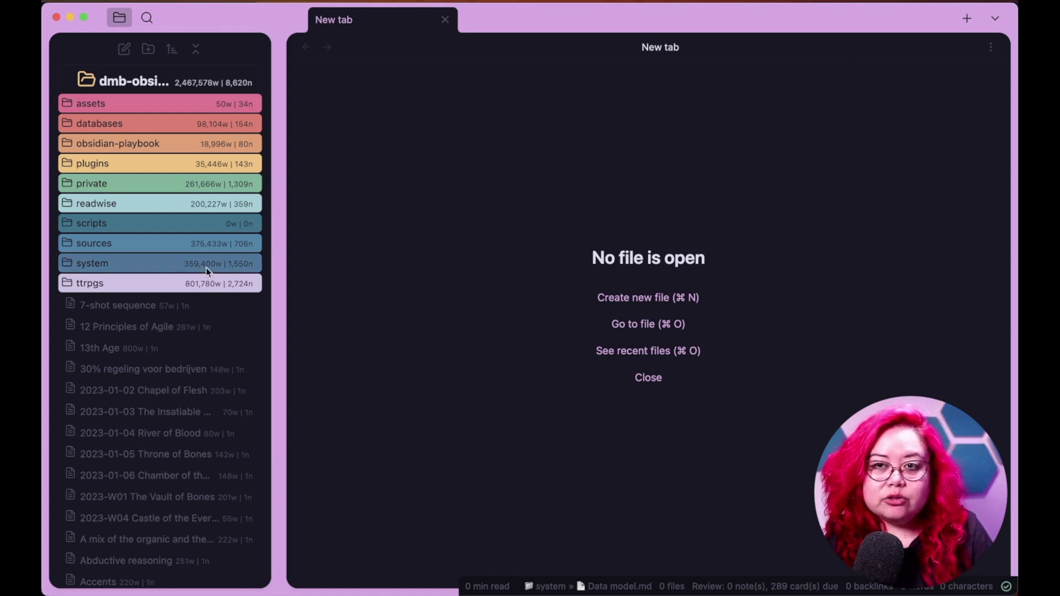
mouse_move(138, 293)
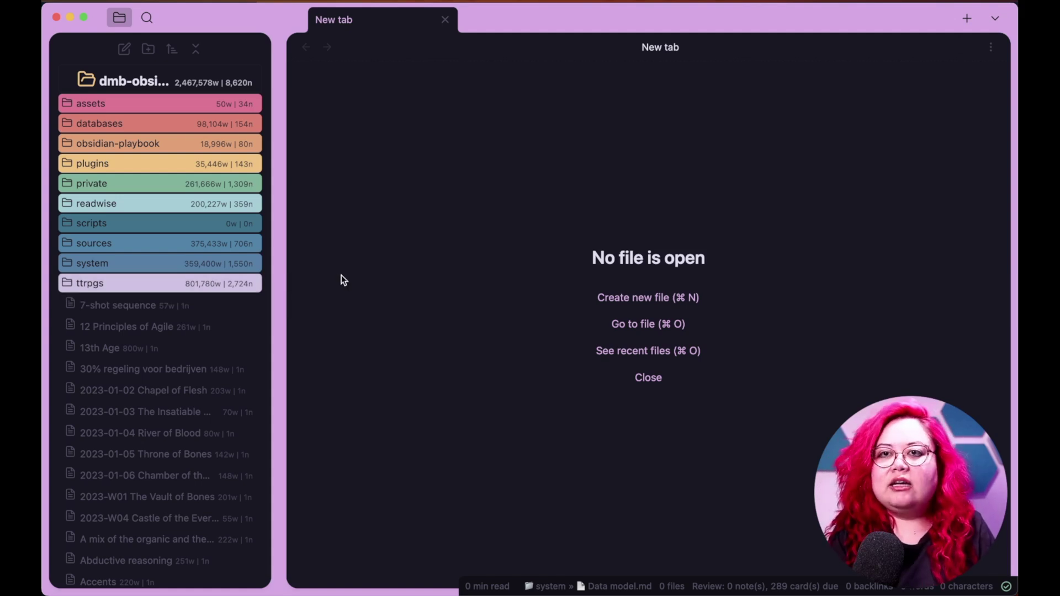
Hide the file explorer and open the Fork My Brain note by searching 'fork'
key("super+backslash")
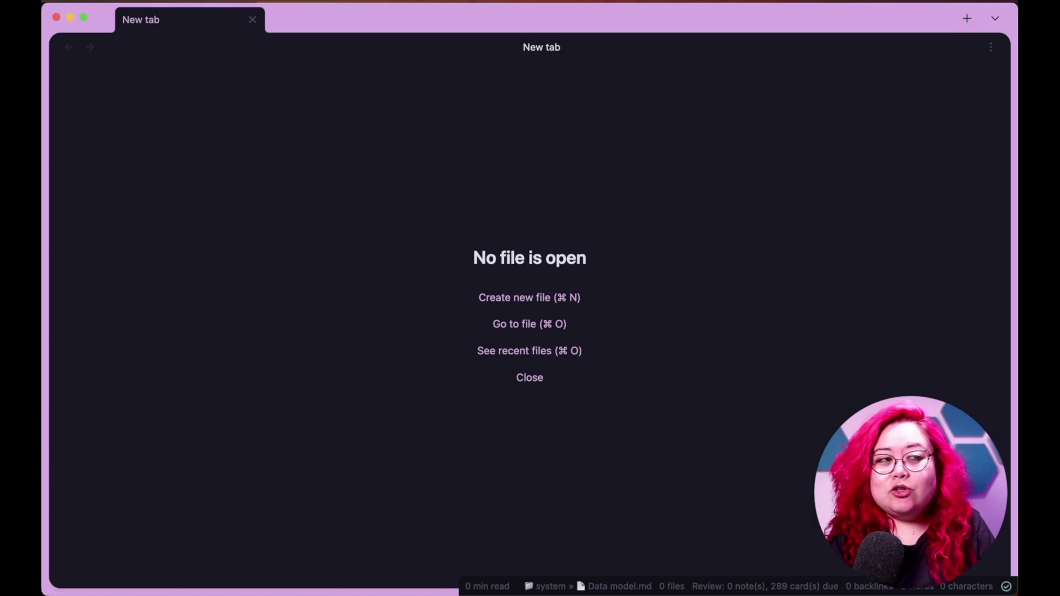
key("super+o")
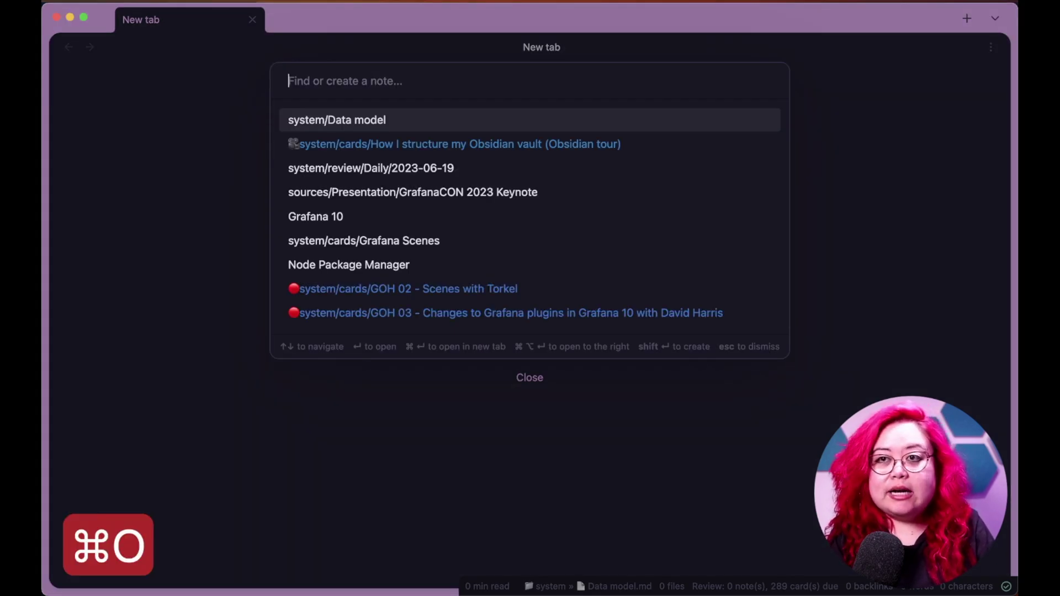
type("fork")
key("Down")
key("Return")
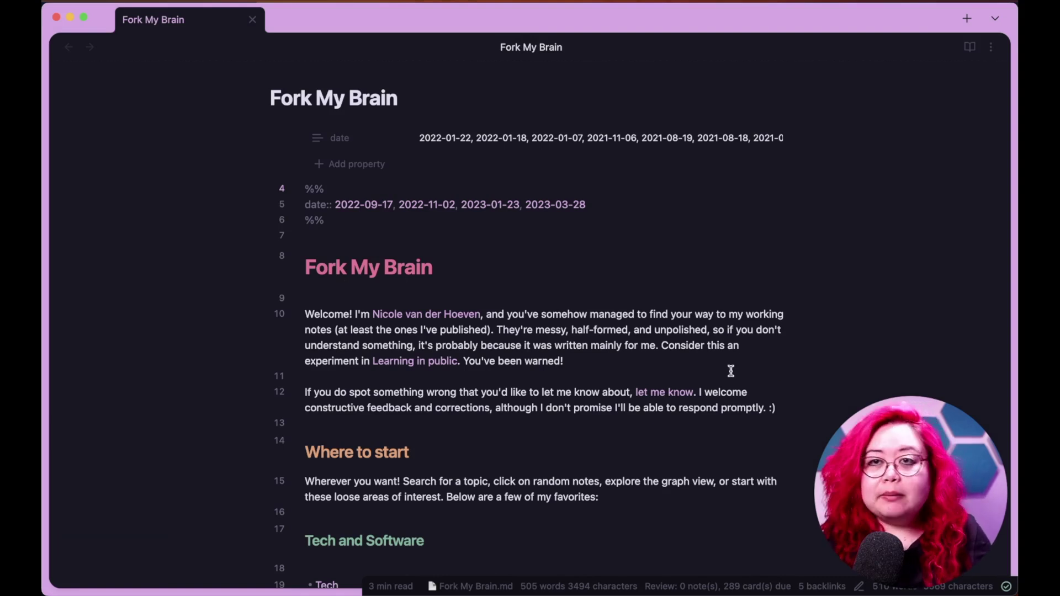
Switch the published Fork My Brain site to dark theme and scroll down to its Tech and Software topics
scroll(732, 375, "down", 1)
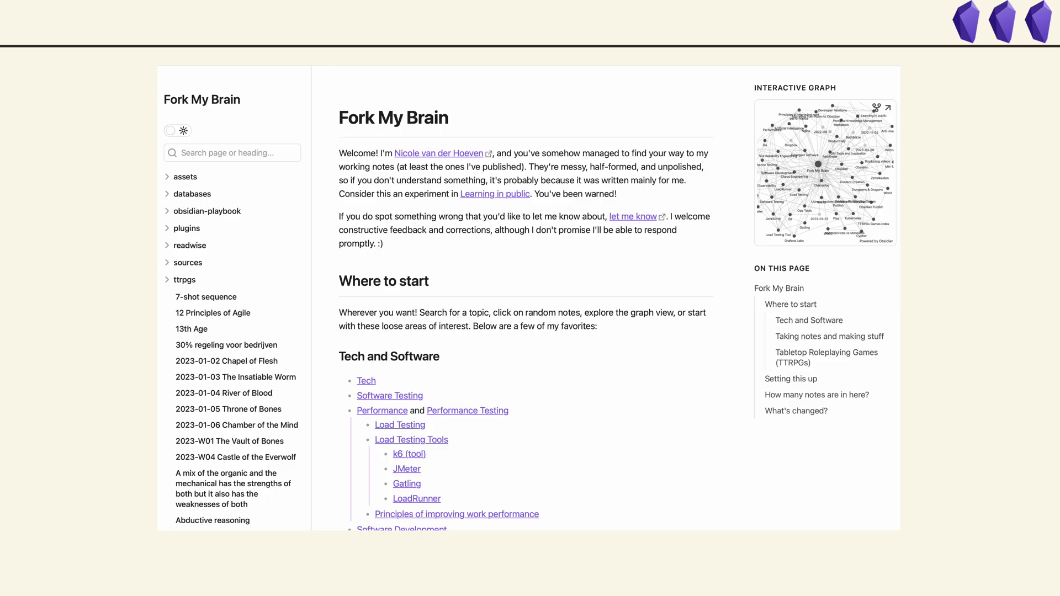
left_click(171, 135)
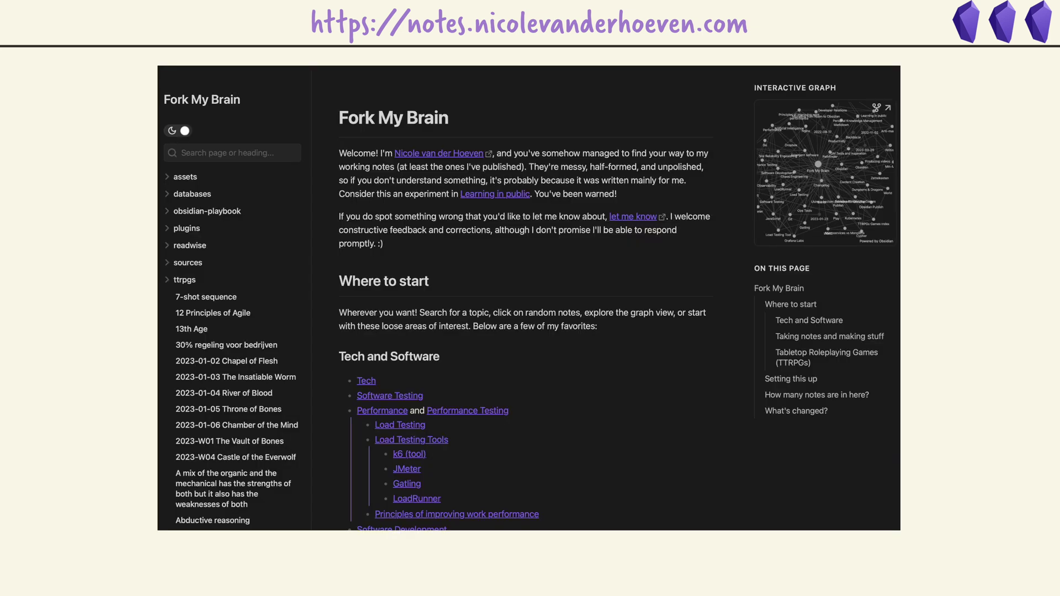
scroll(682, 358, "down", 5)
scroll(681, 358, "down", 5)
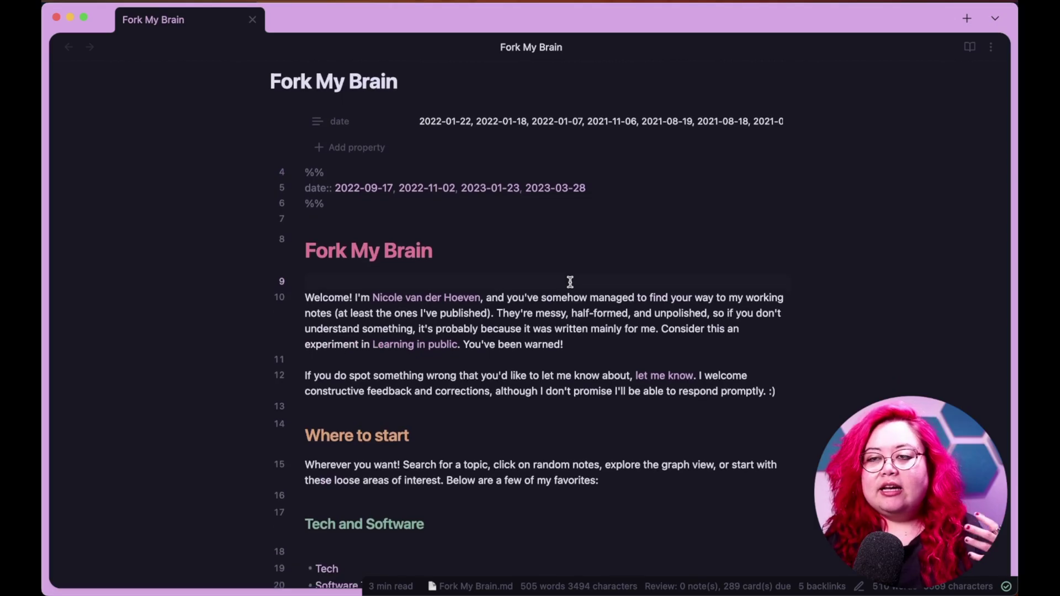
scroll(575, 280, "down", 8)
scroll(587, 281, "down", 3)
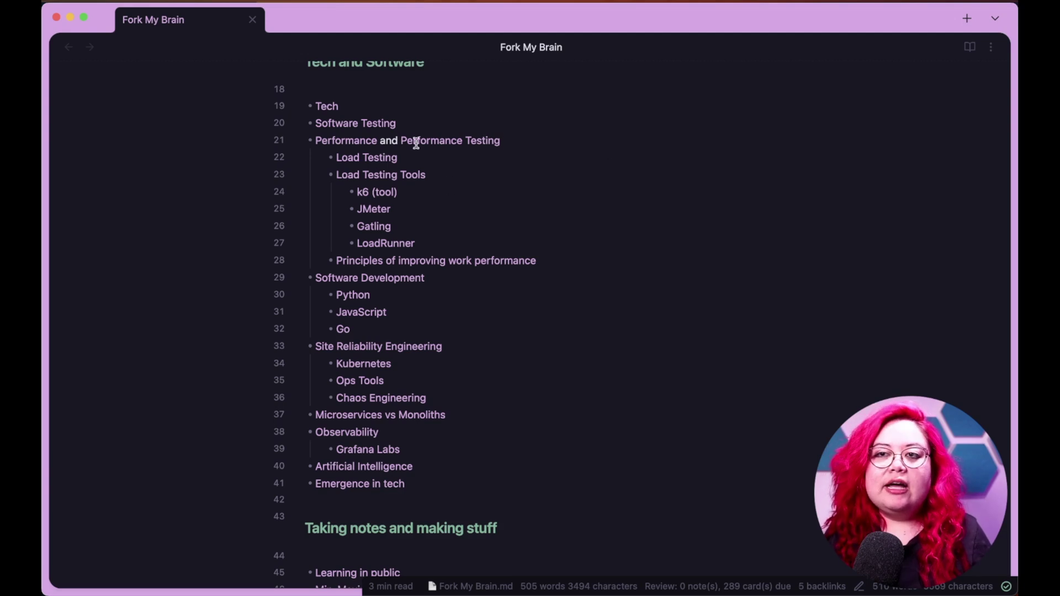
Show Fork My Brain's heading outline, from Where to start to What's changed?, in the right sidebar
scroll(530, 179, "up", 1)
scroll(529, 177, "up", 3)
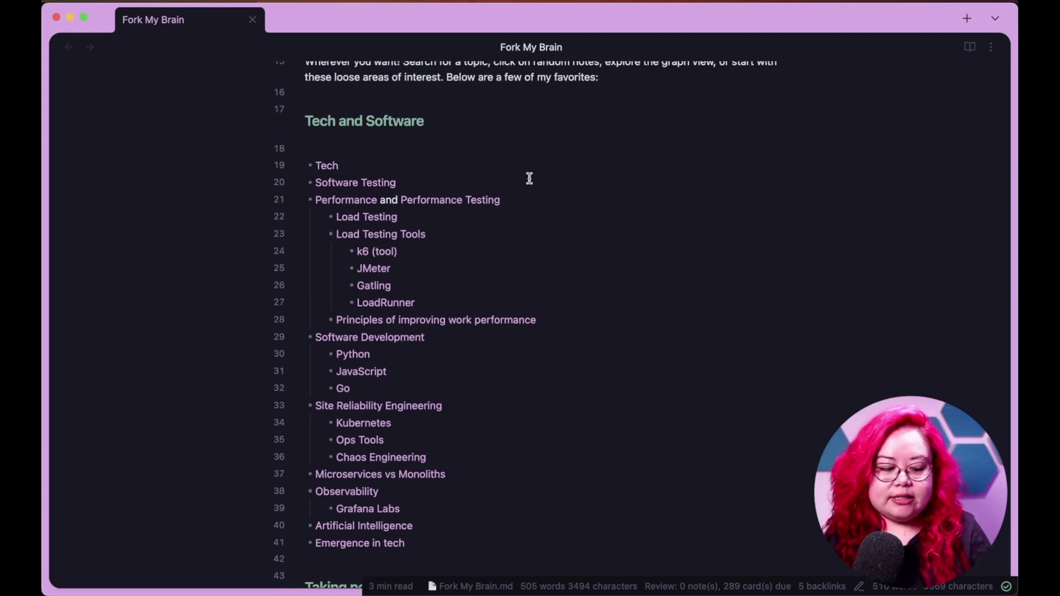
key("super+shift+o")
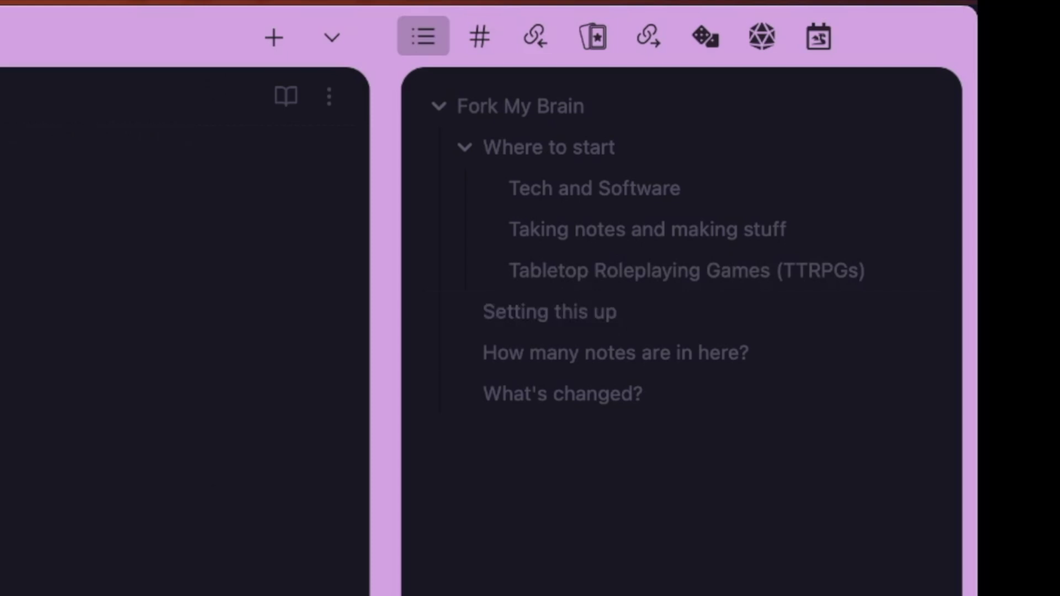
scroll(457, 259, "up", 5)
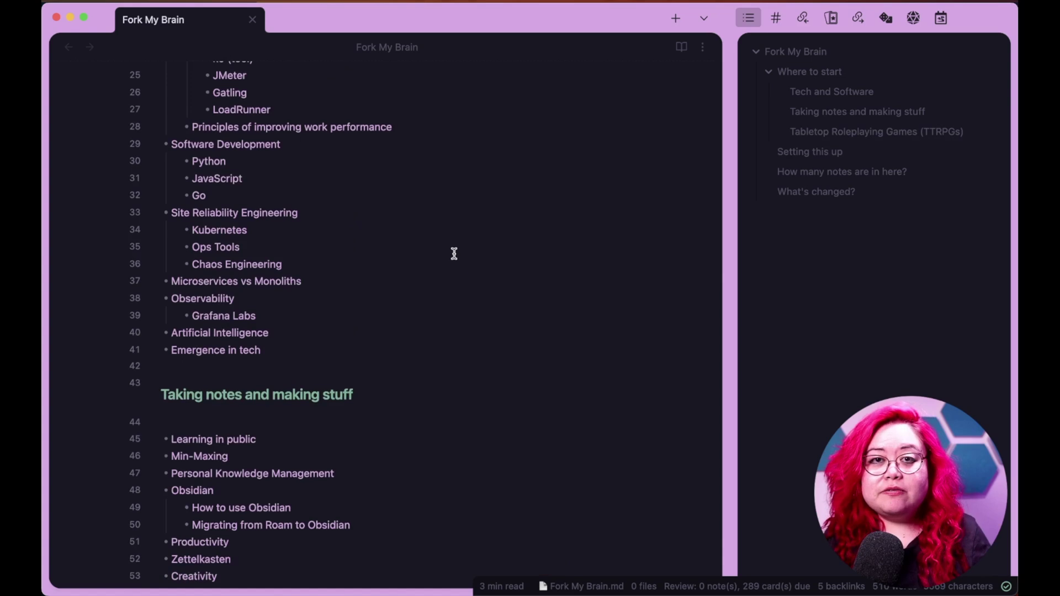
scroll(458, 259, "up", 2)
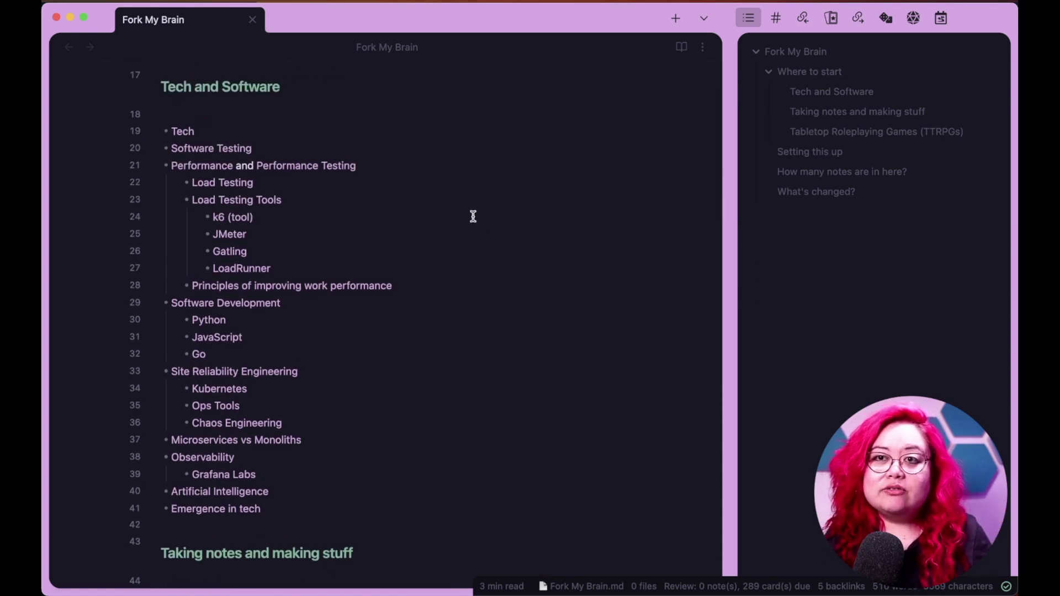
Follow the Performance Testing link and read through that note's sections down to See also
left_click(325, 166)
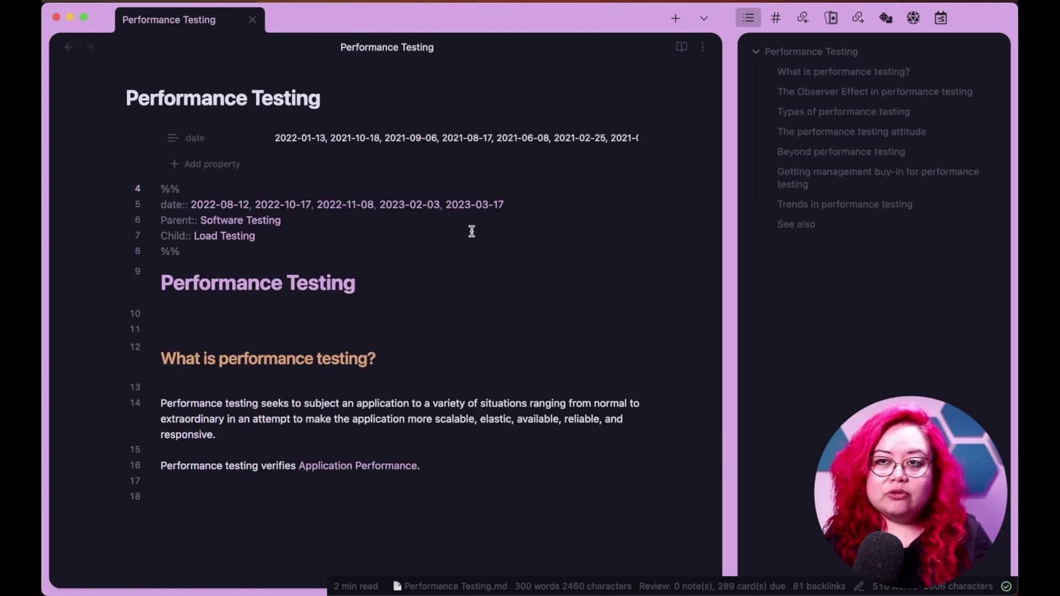
scroll(650, 285, "down", 2)
scroll(650, 286, "down", 2)
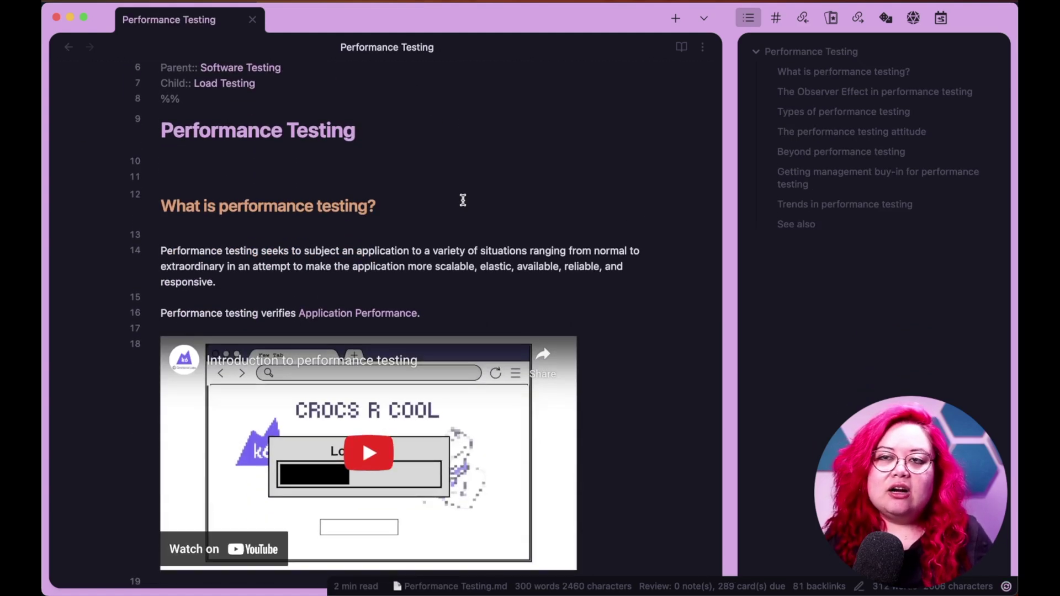
scroll(663, 317, "down", 5)
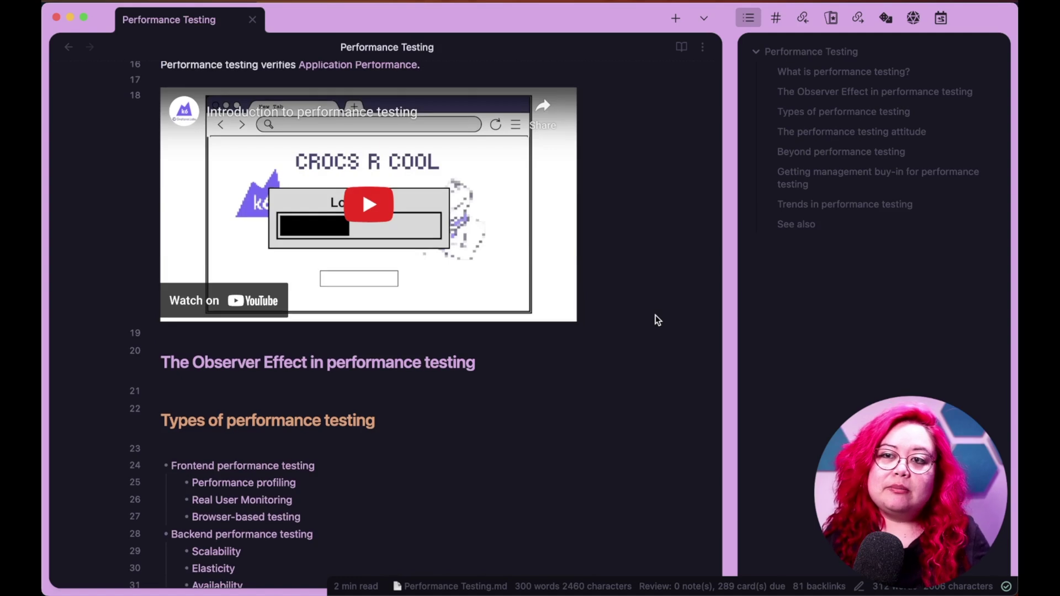
scroll(602, 267, "down", 6)
scroll(604, 268, "down", 1)
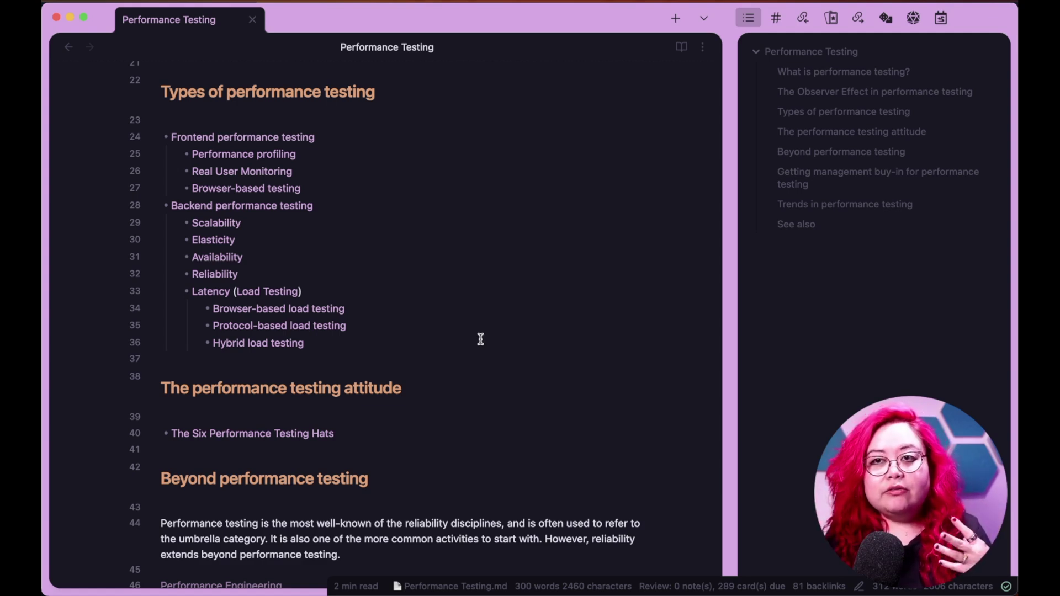
scroll(467, 278, "down", 2)
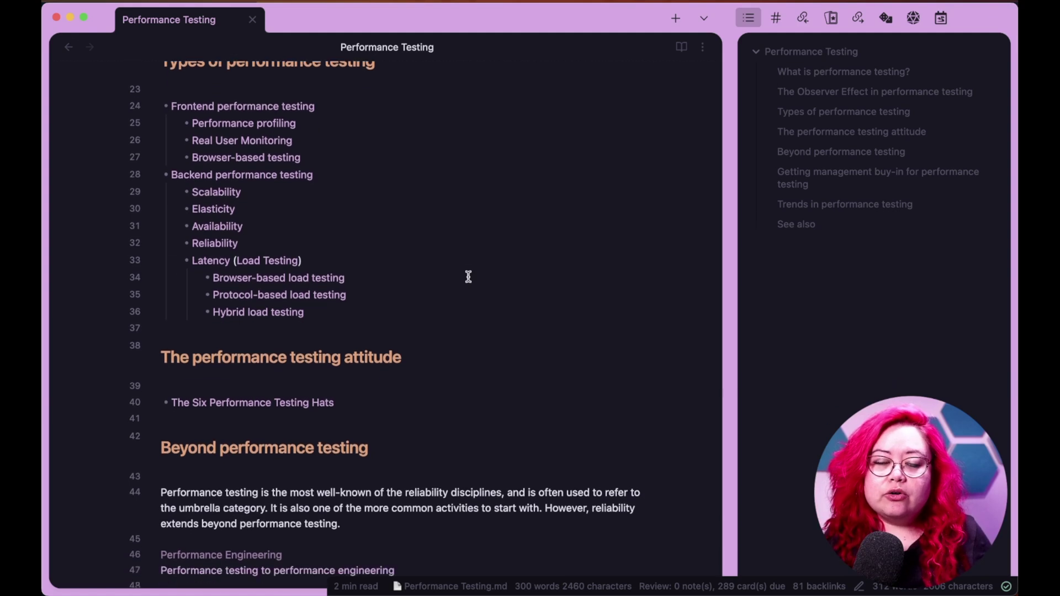
scroll(471, 274, "up", 5)
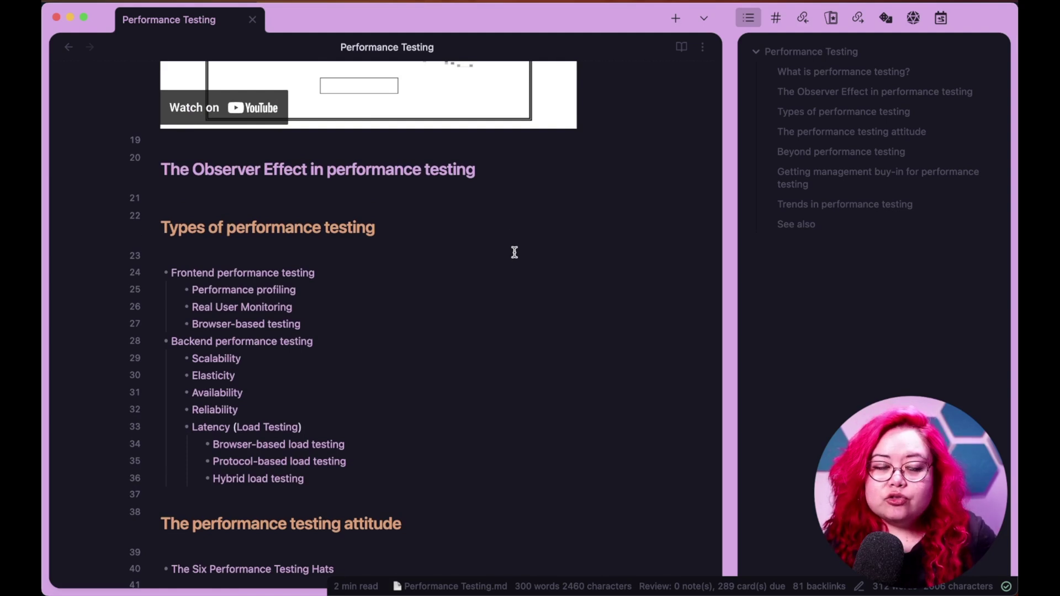
scroll(506, 247, "down", 3)
scroll(507, 245, "down", 1)
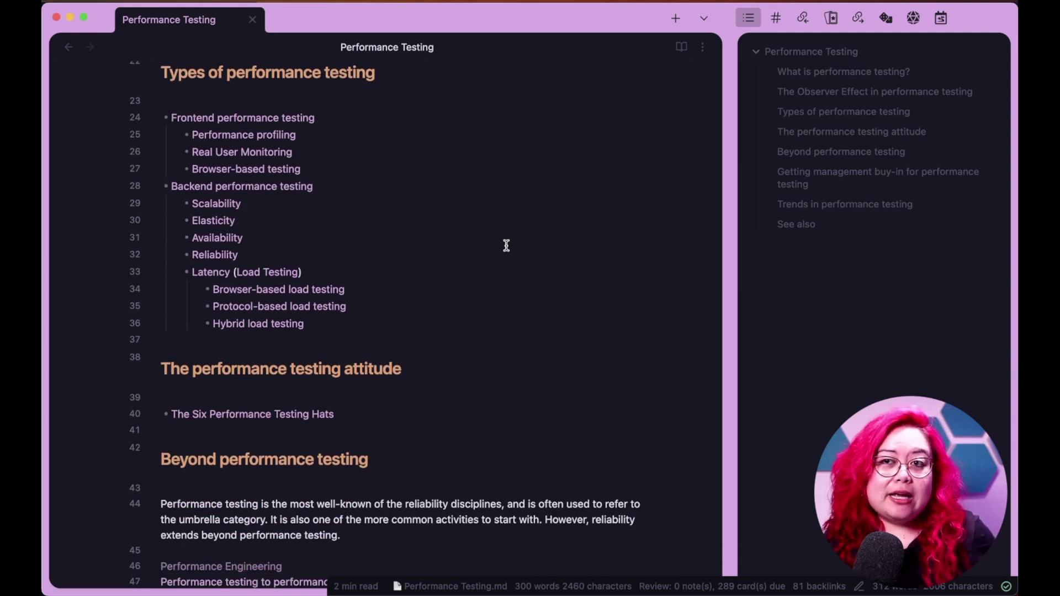
scroll(505, 244, "up", 6)
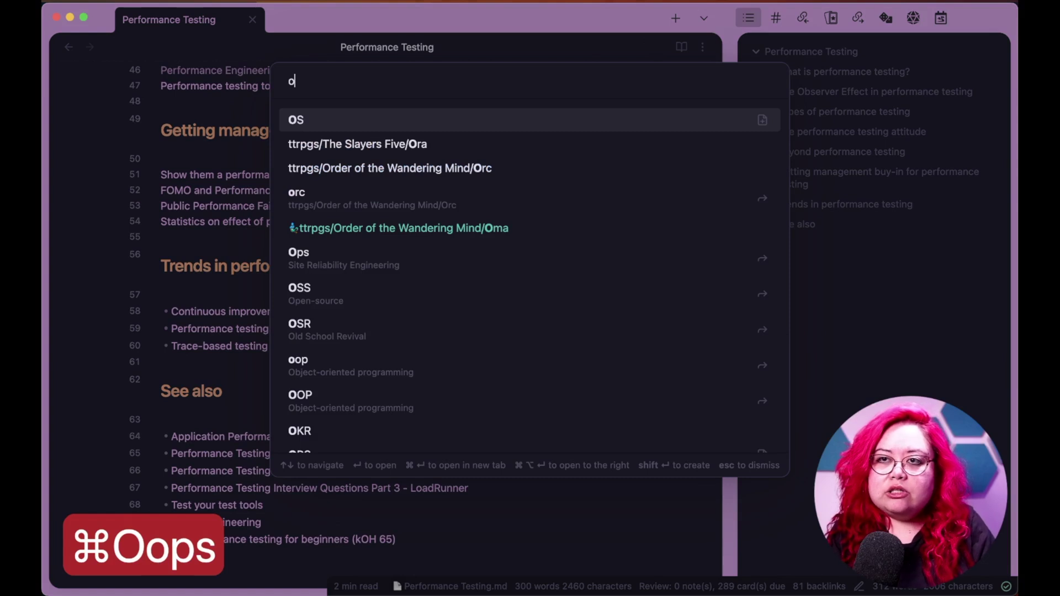
Open the Ops Tools note and scroll down to its embedded Monitoring Tools section
type("too")
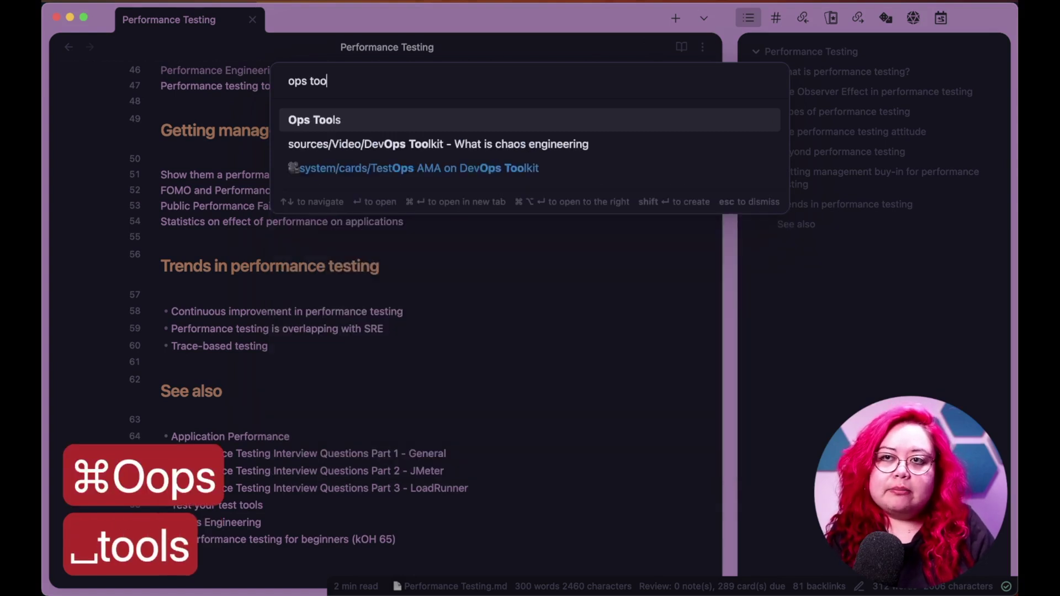
type("ls")
key("Return")
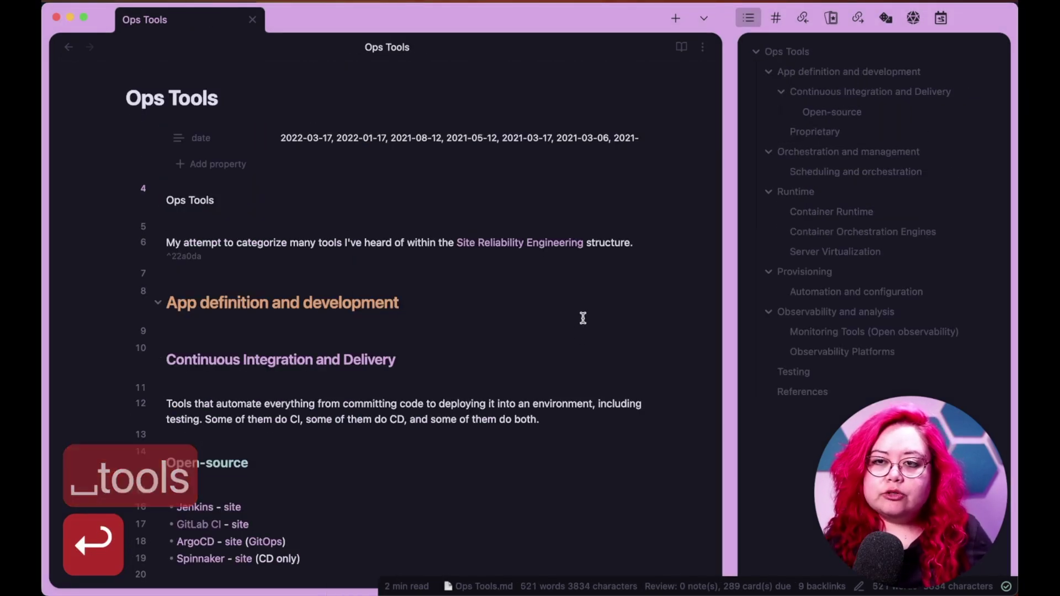
scroll(583, 319, "down", 1)
scroll(466, 322, "down", 1)
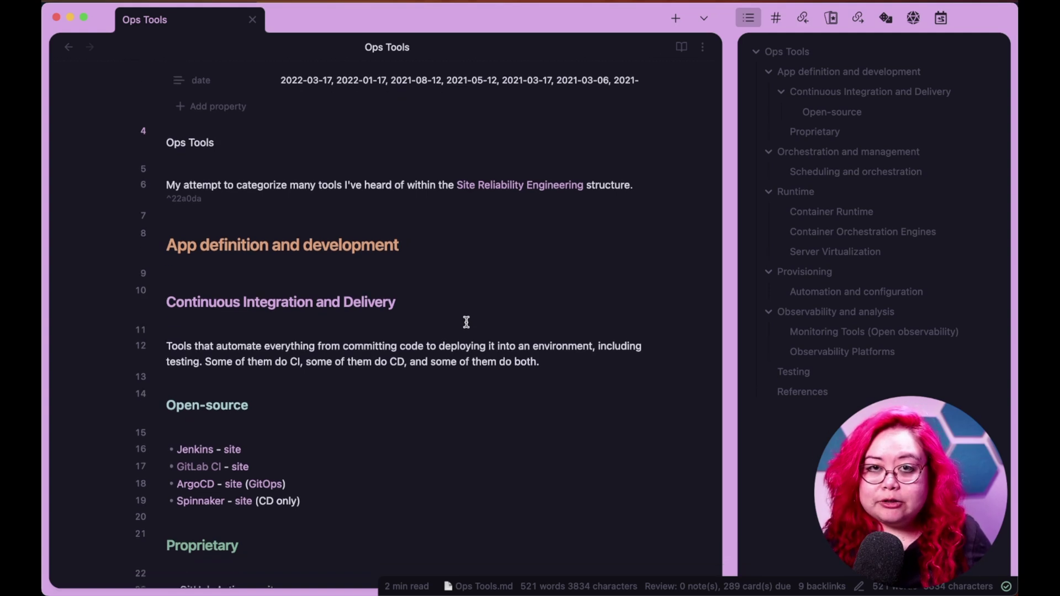
scroll(467, 322, "down", 10)
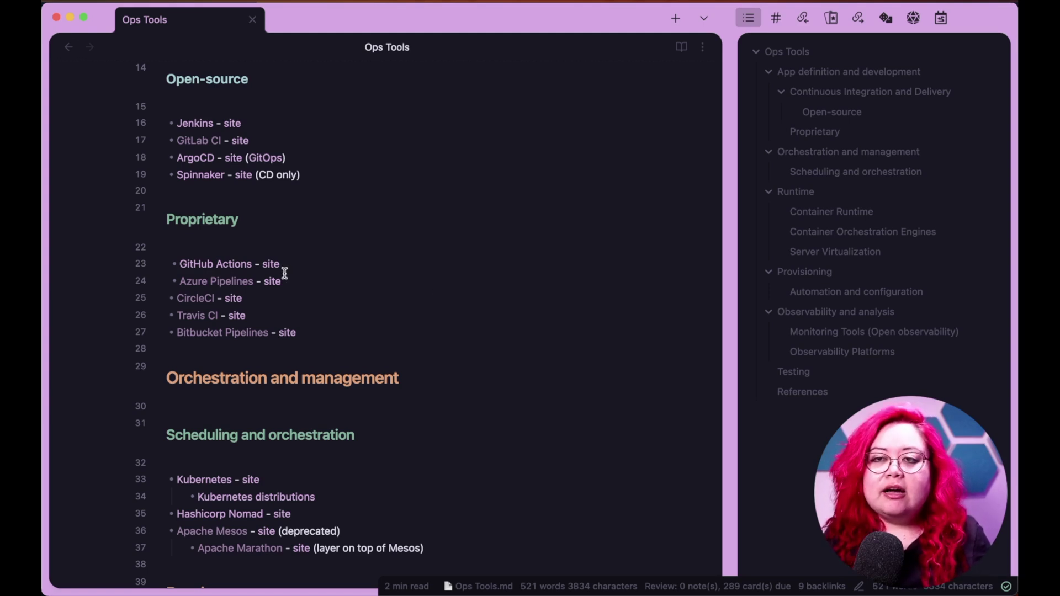
scroll(373, 297, "down", 5)
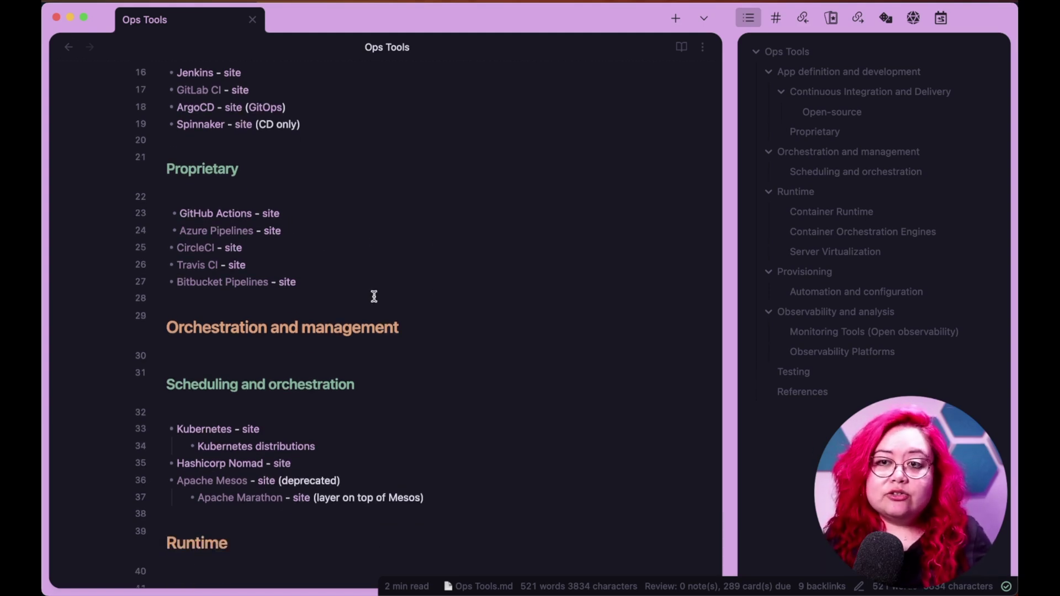
scroll(378, 299, "down", 5)
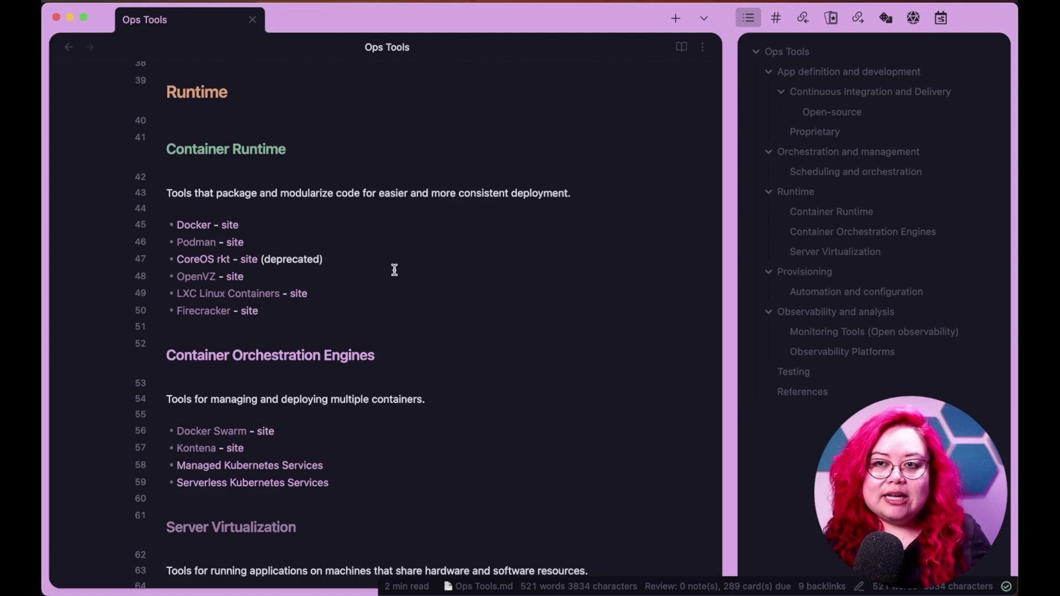
scroll(395, 268, "down", 3)
scroll(396, 269, "down", 5)
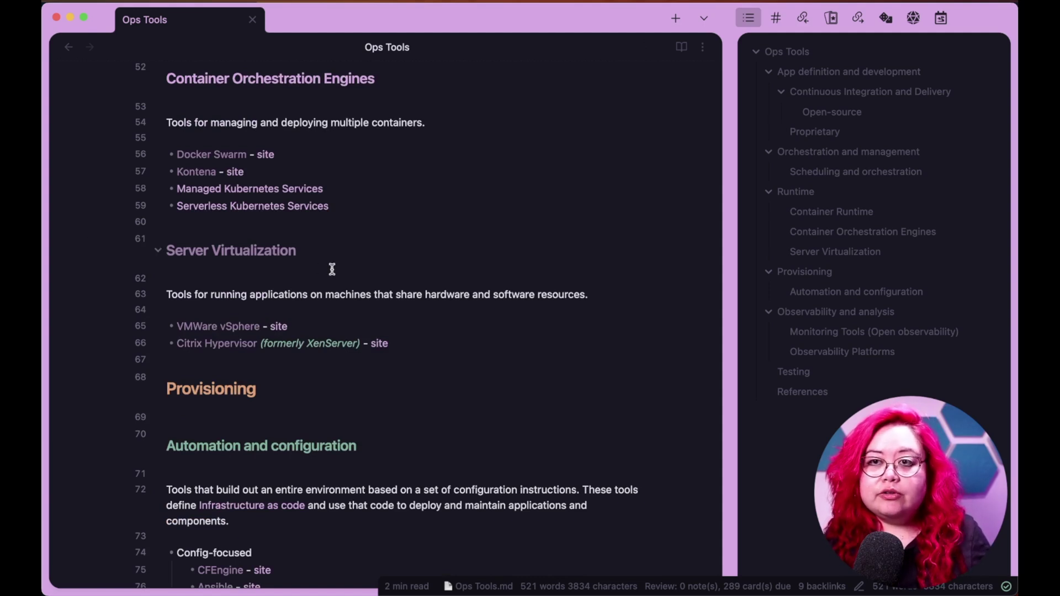
scroll(337, 258, "down", 15)
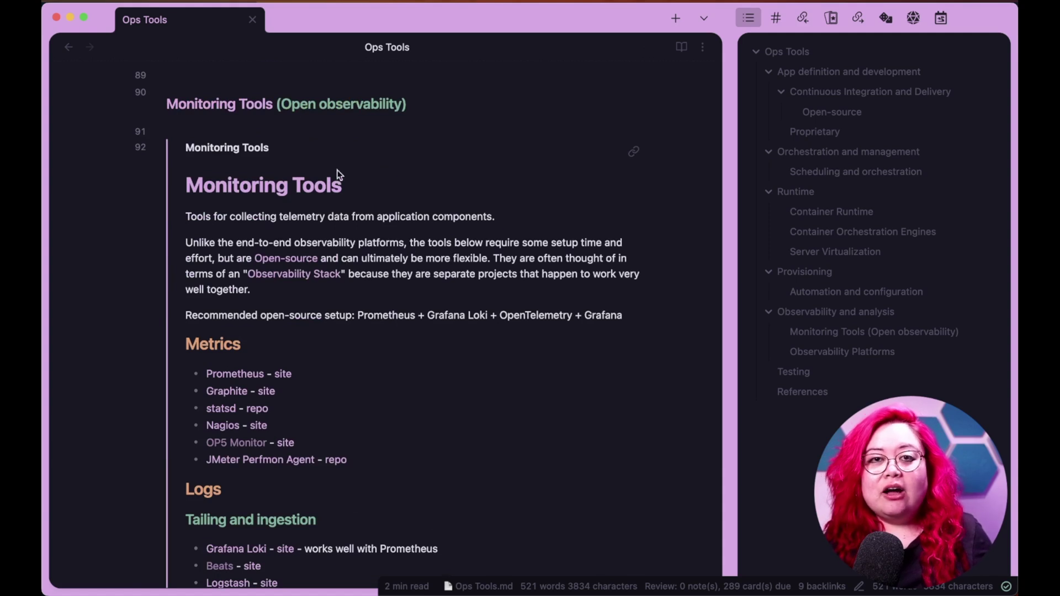
Open the Monitoring Tools note in its own tab and skim it
left_click(200, 111)
scroll(584, 229, "down", 5)
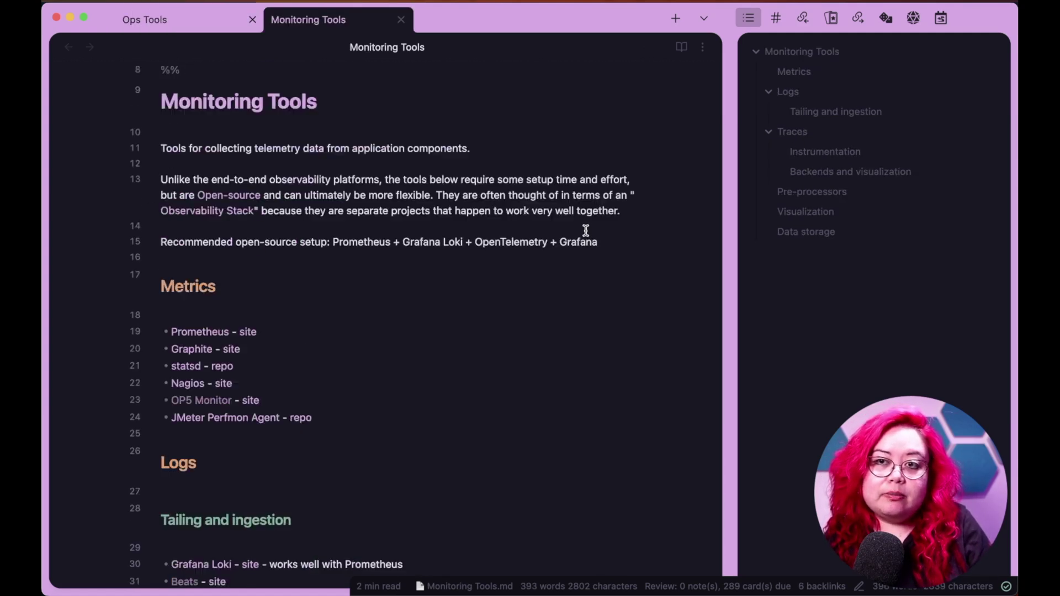
scroll(479, 227, "down", 10)
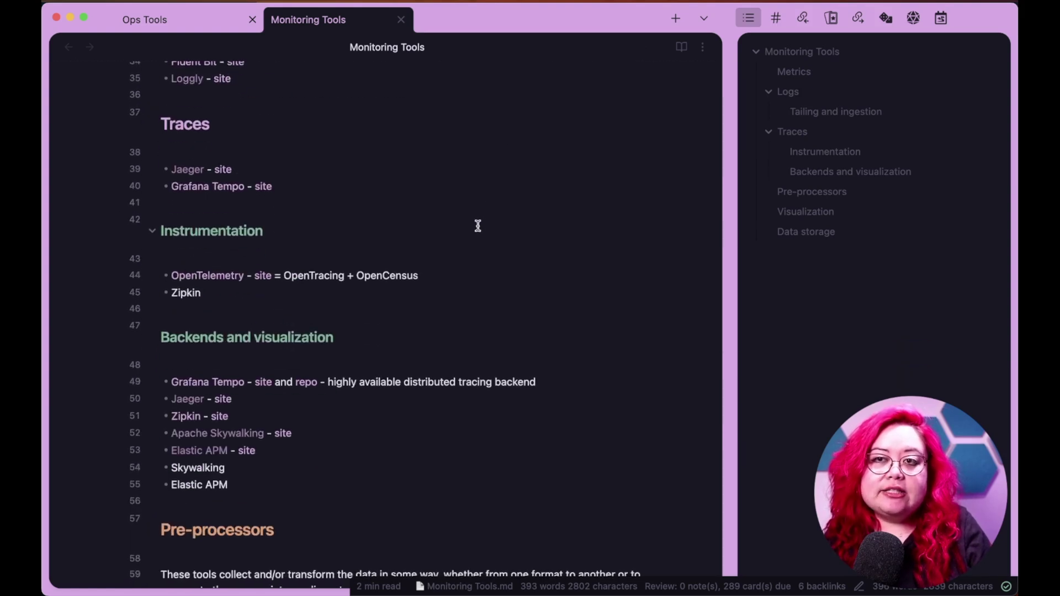
Return to the Ops Tools note and scroll further through its monitoring sections
key("ctrl+shift+Tab")
scroll(502, 267, "down", 6)
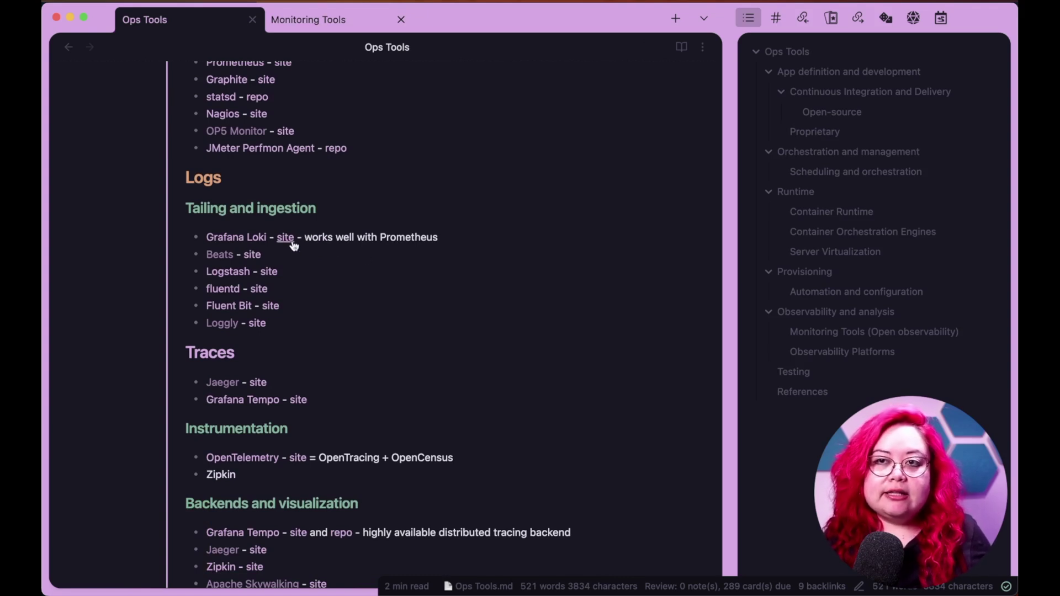
scroll(452, 291, "down", 3)
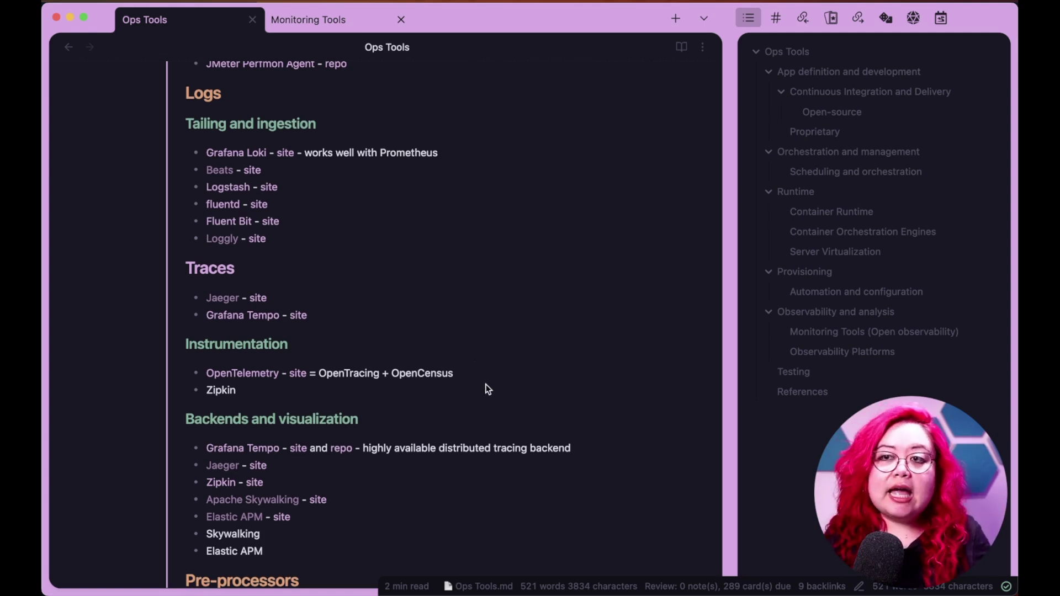
scroll(478, 380, "down", 10)
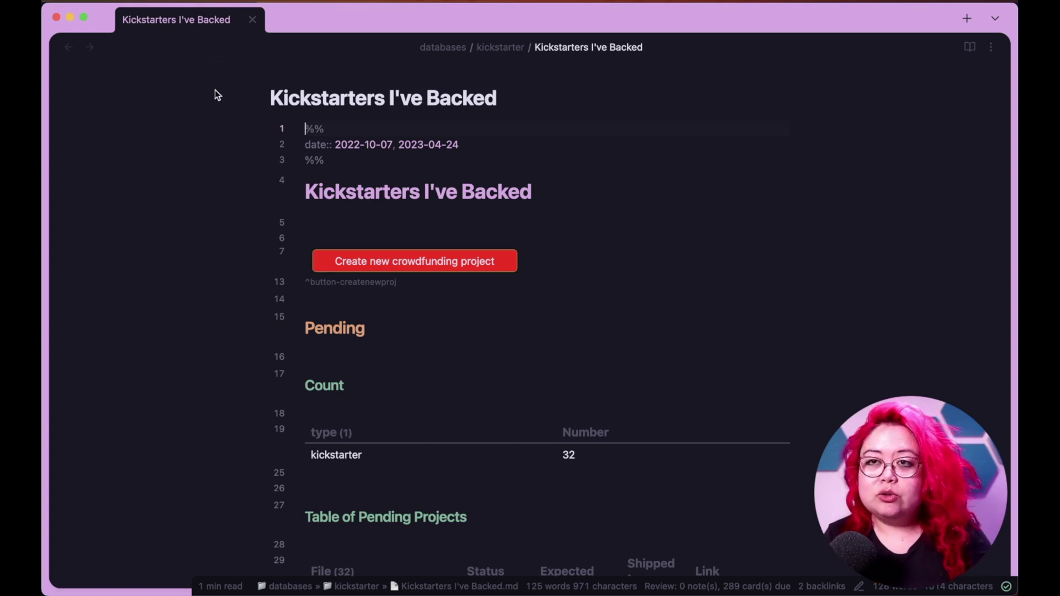
Scroll the Kickstarters I've Backed note down to the 32-project Table of Pending Projects
scroll(675, 231, "down", 5)
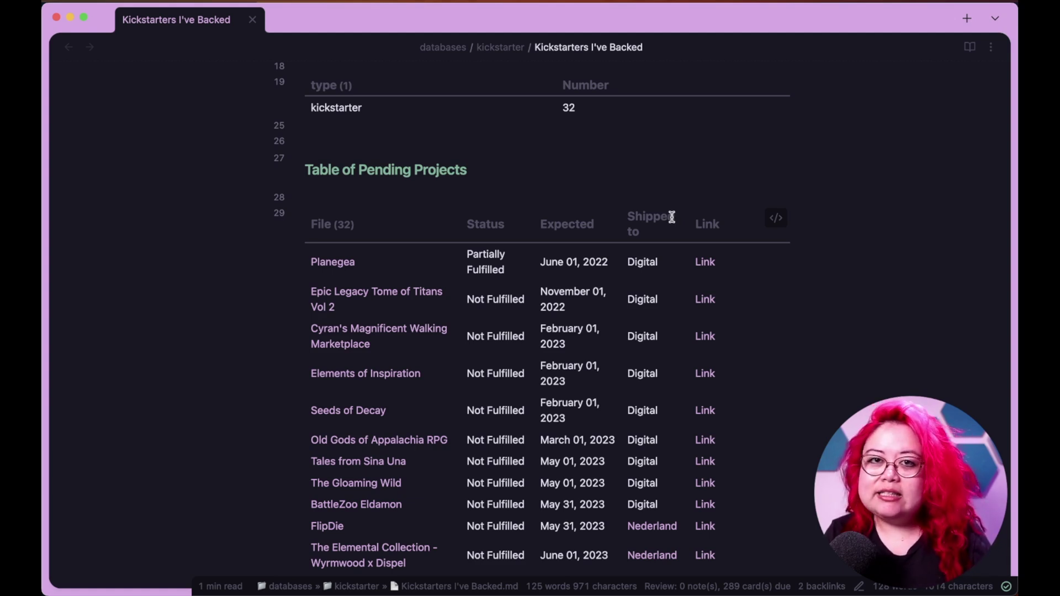
Reveal the Dataview query behind the Table of Pending Projects, then let the table render again
left_click(514, 185)
key("Down")
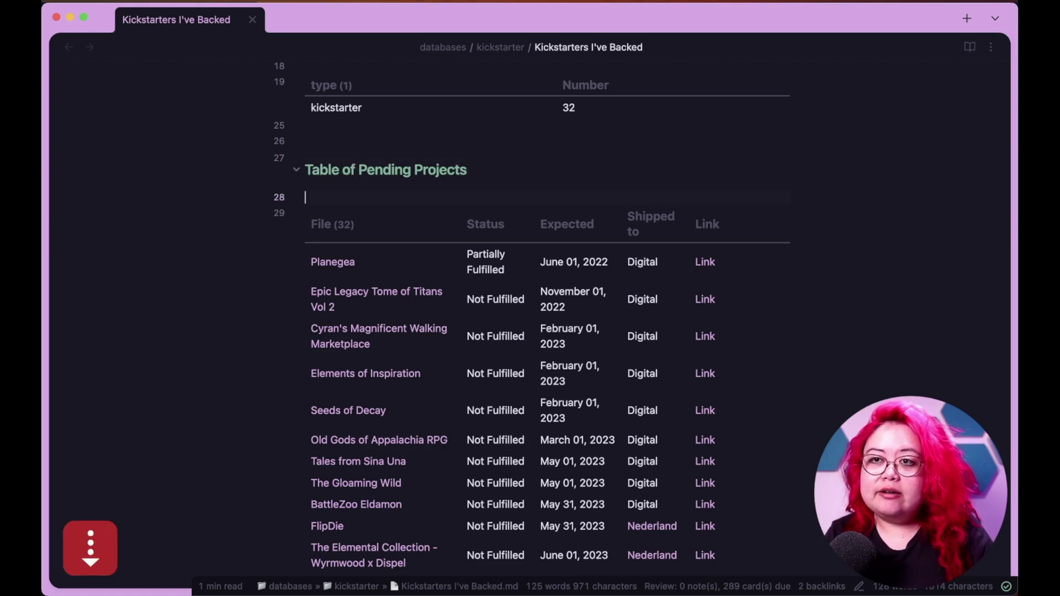
key("Down")
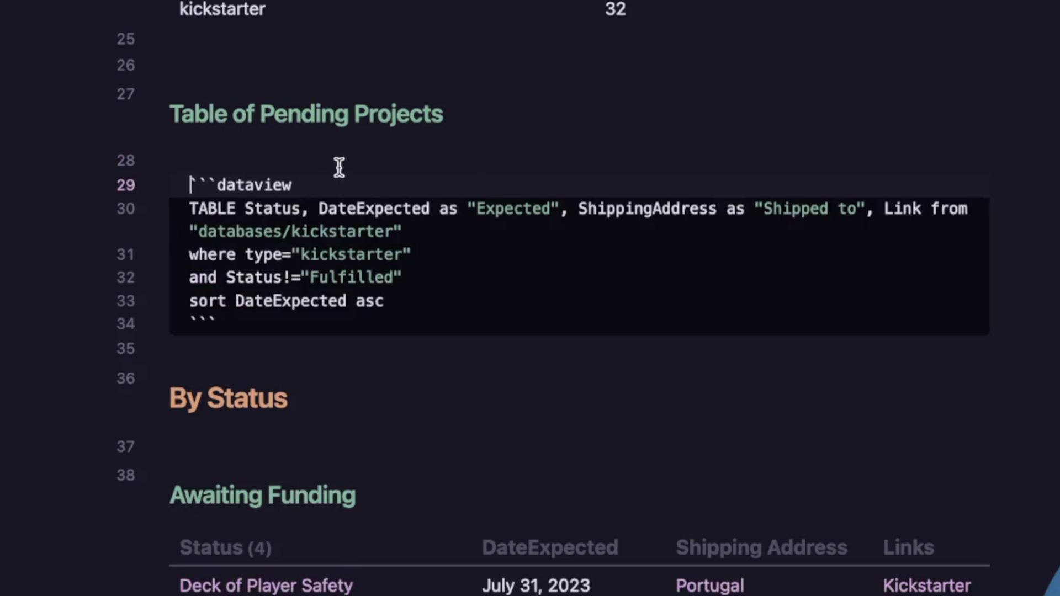
key("Up")
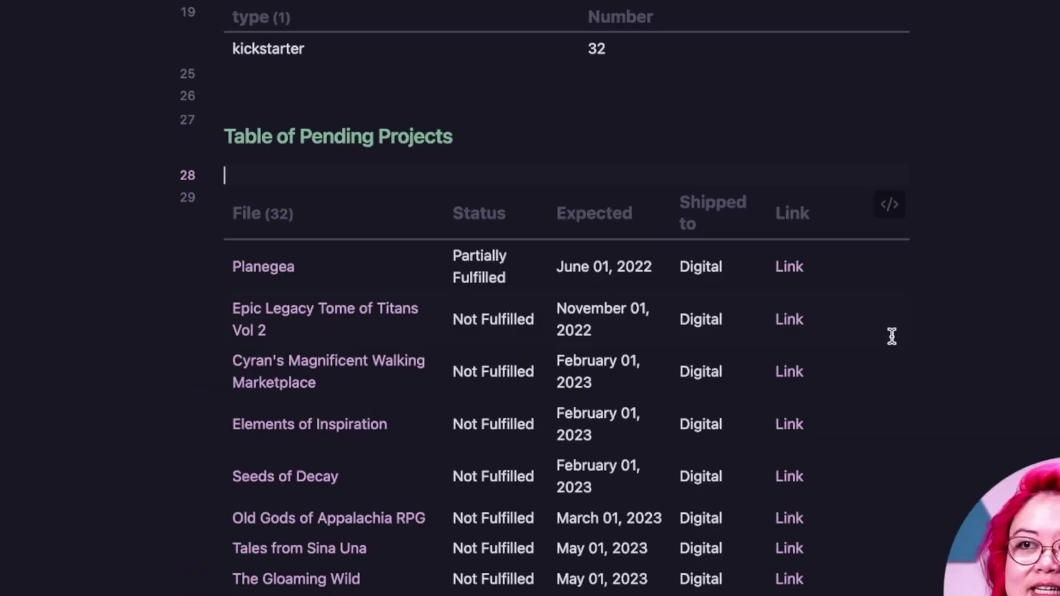
Bring the By Status tables for Awaiting Funding (4) and Fulfilled (30) into view
scroll(774, 313, "down", 5)
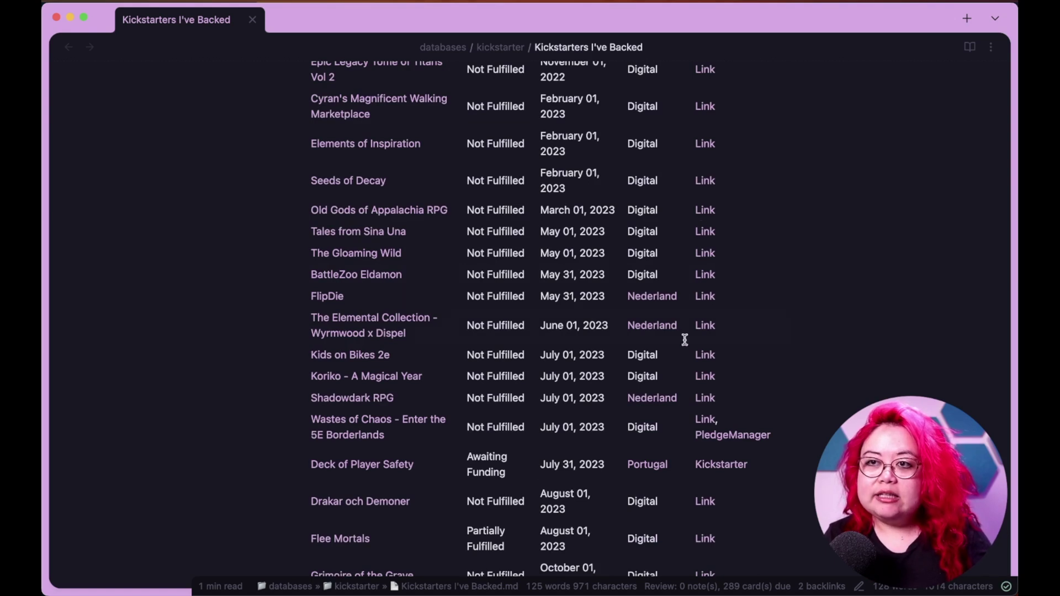
scroll(658, 276, "up", 15)
scroll(658, 273, "down", 20)
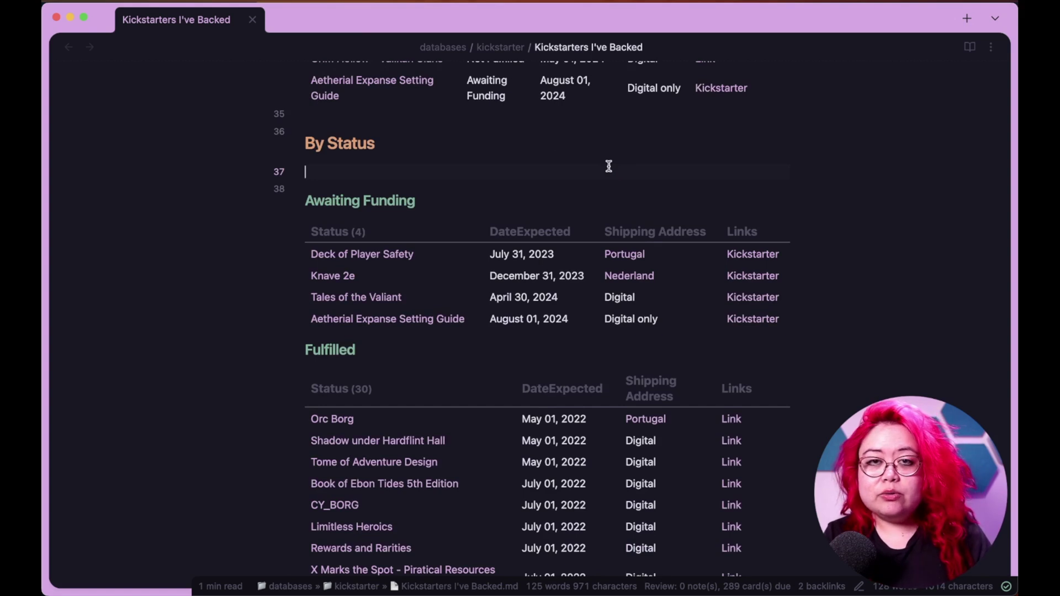
Open the Temporary White Circle World note via 'twc' and browse its map and session cards
key("super+o")
type("twc")
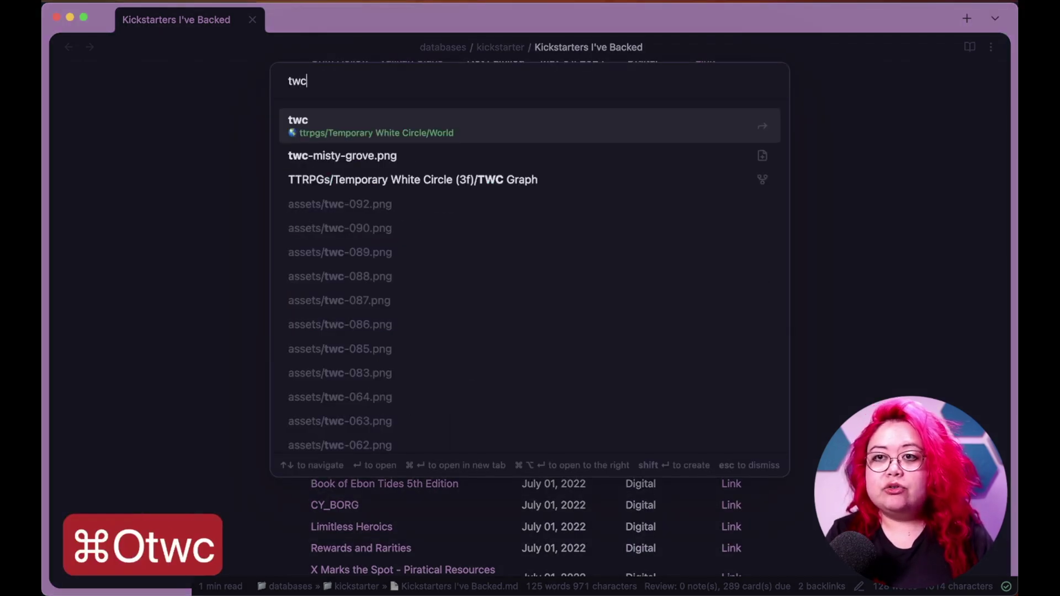
key("Return")
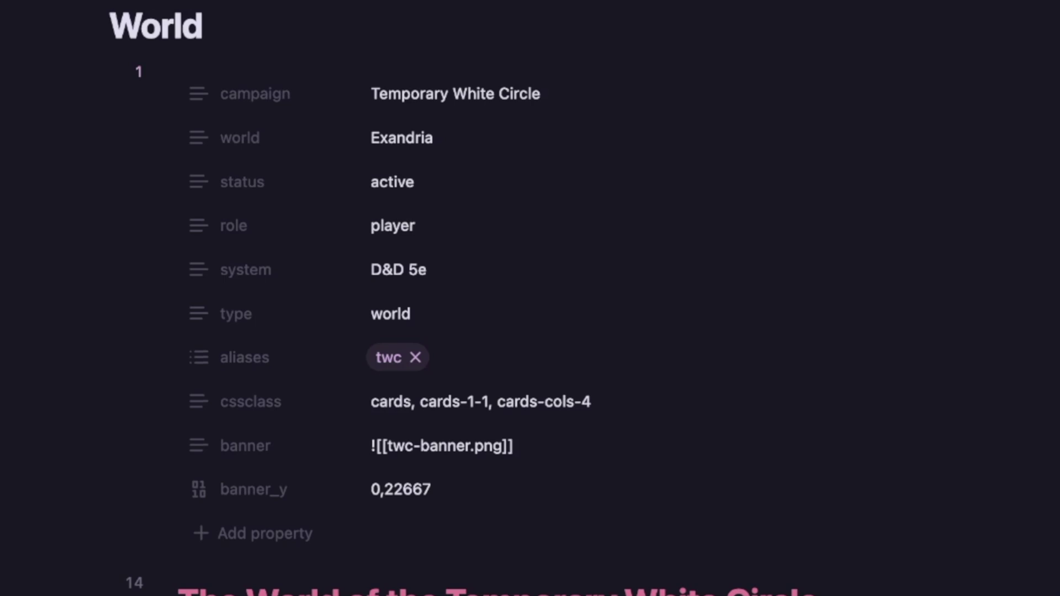
scroll(530, 331, "down", 10)
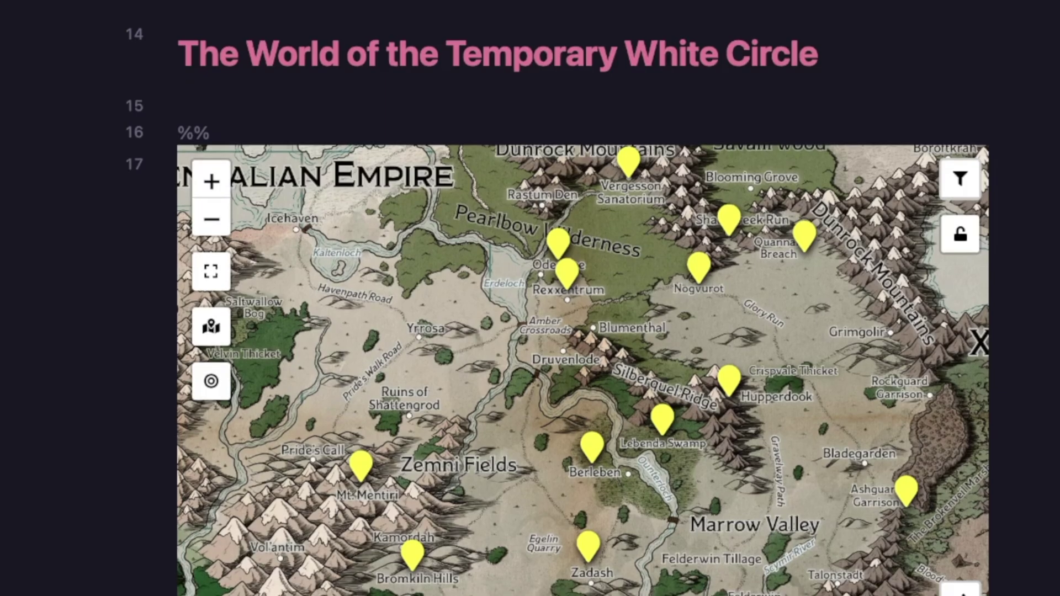
scroll(511, 151, "down", 15)
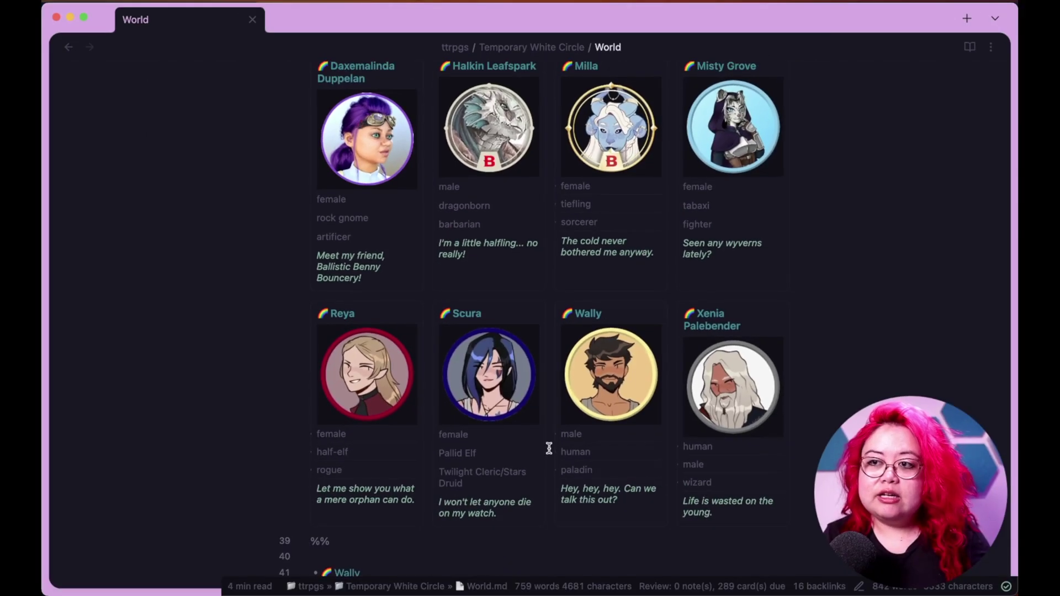
scroll(626, 401, "up", 1)
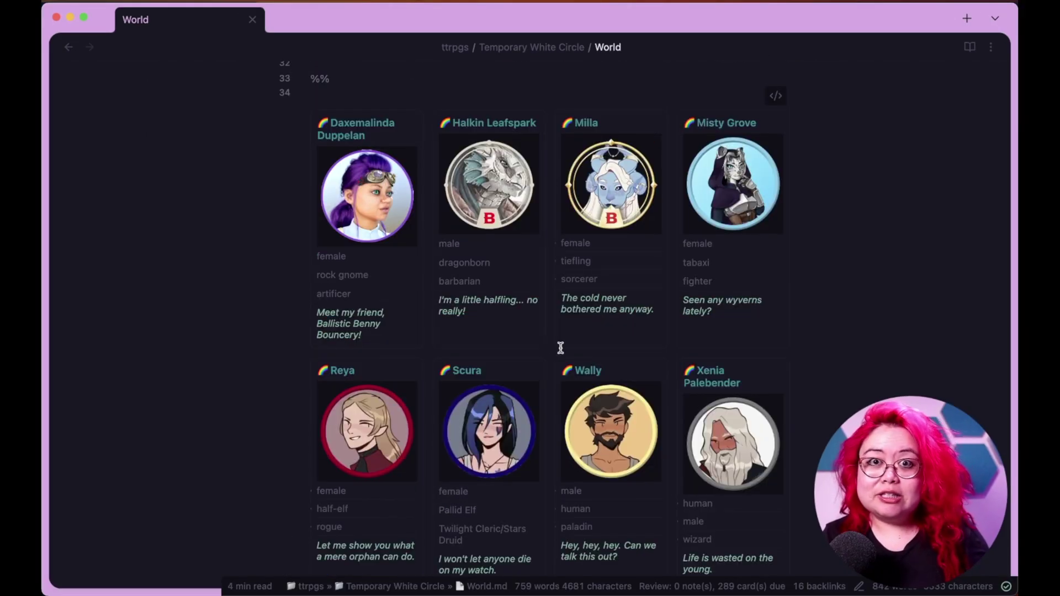
scroll(576, 339, "down", 8)
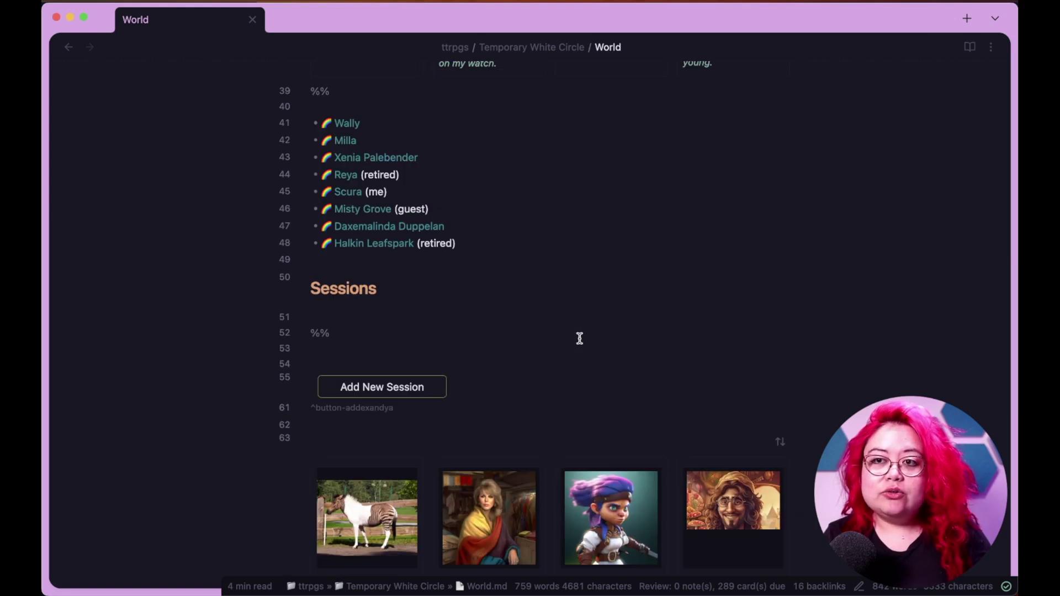
scroll(804, 327, "down", 6)
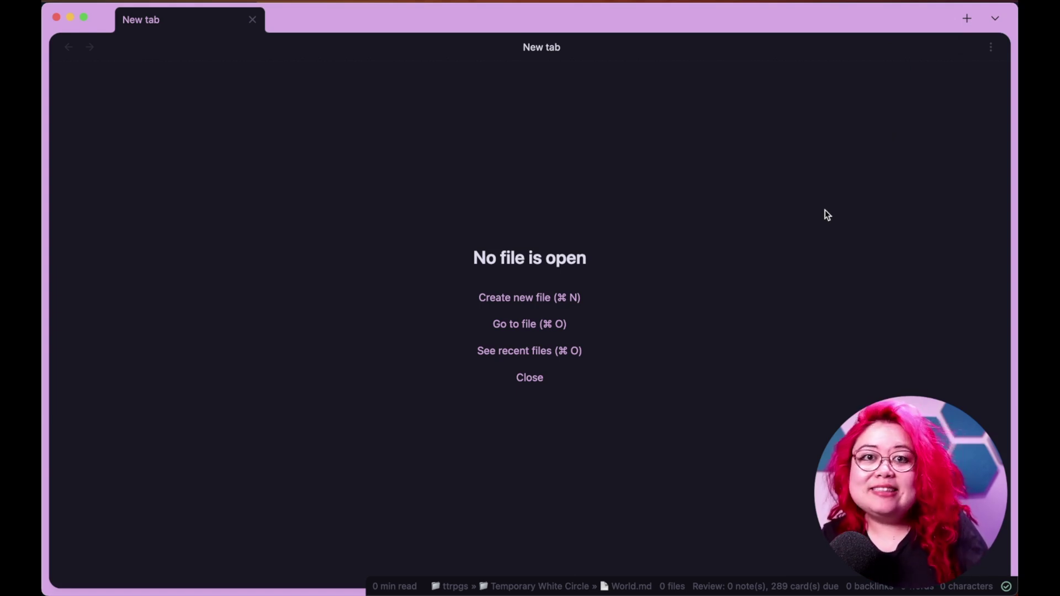
Show the Bookmarks panel with its grouped bookmarks, including the expanded TTRPGs group
key("ctrl+super+s")
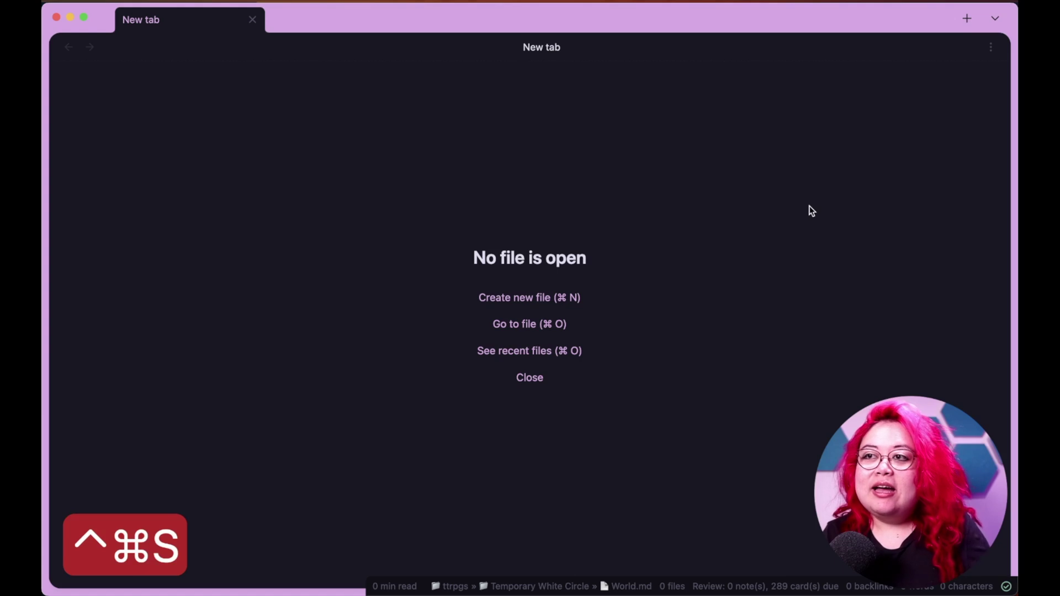
key("shift+super+s")
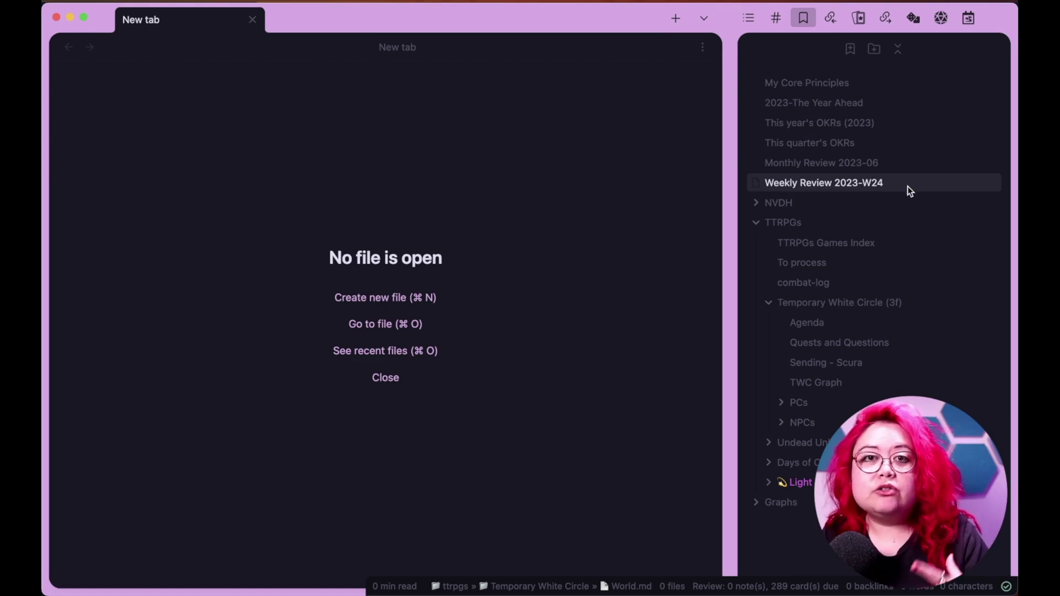
Fold the TTRPGs bookmark group and briefly browse the NVDH group and its Making stuff folder
left_click(758, 223)
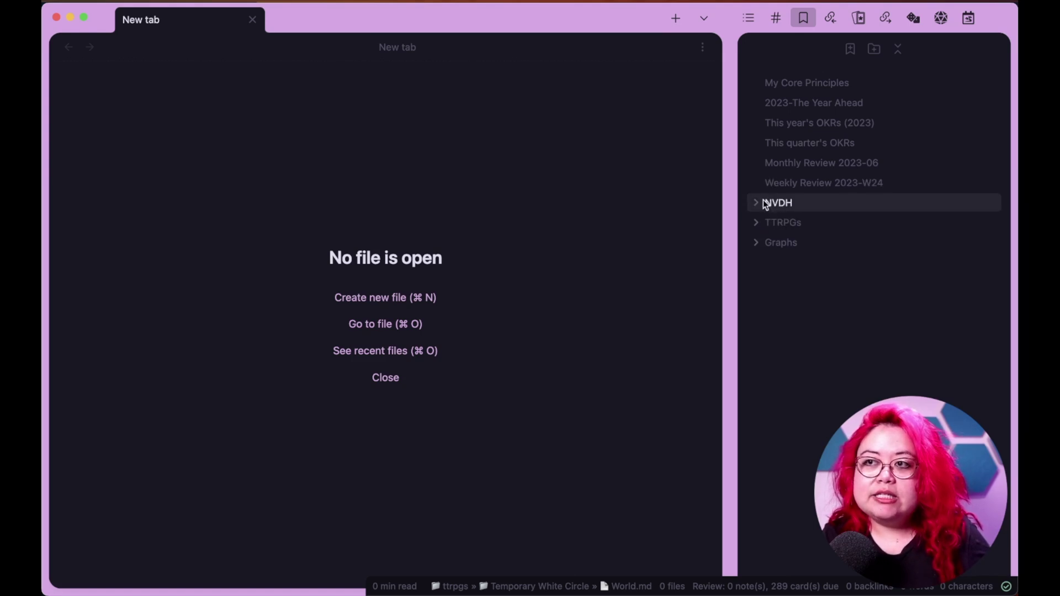
left_click(756, 205)
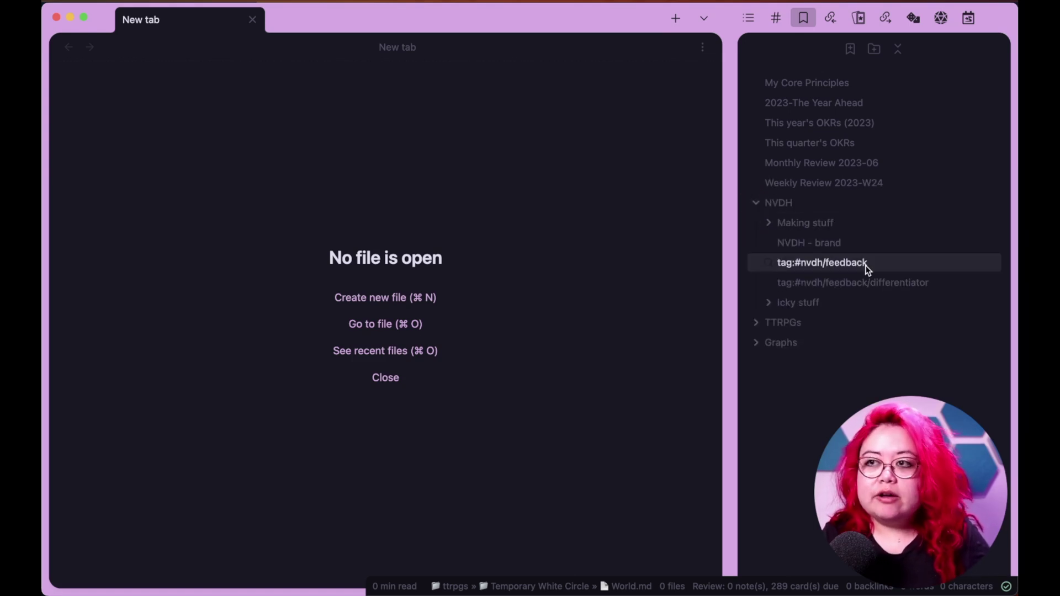
left_click(769, 223)
left_click(770, 224)
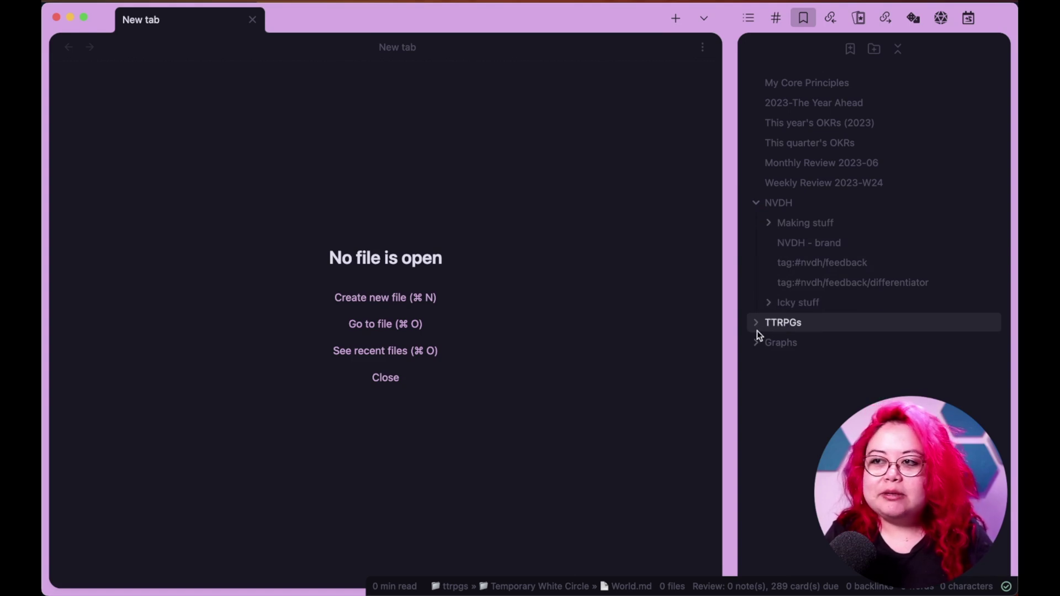
left_click(756, 203)
Peek into TTRPGs, fold Temporary White Circle, then open Graphs to show Load testing, Toutes les choses and k6
left_click(756, 224)
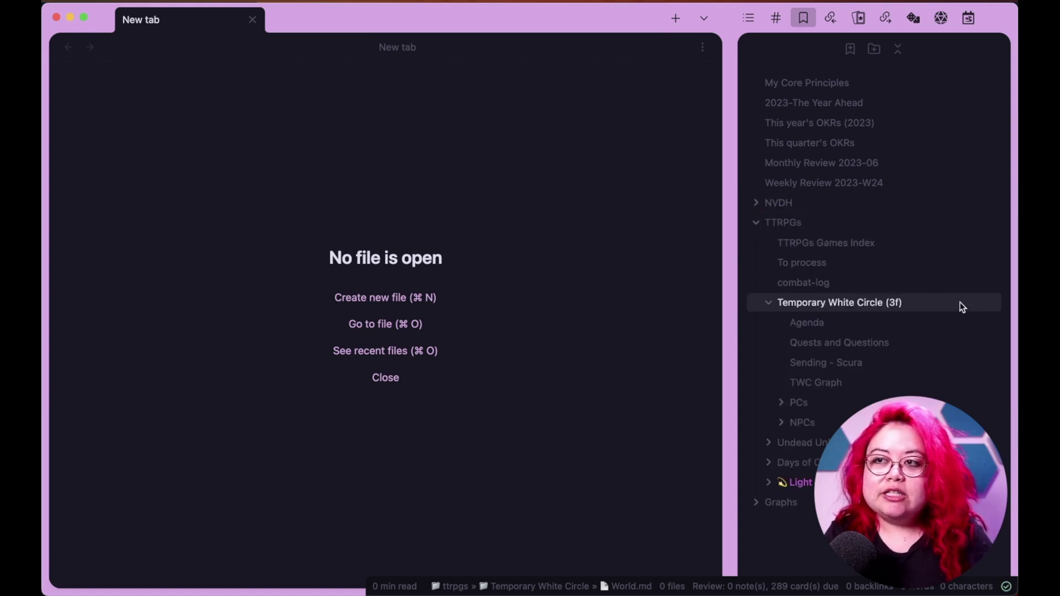
left_click(886, 306)
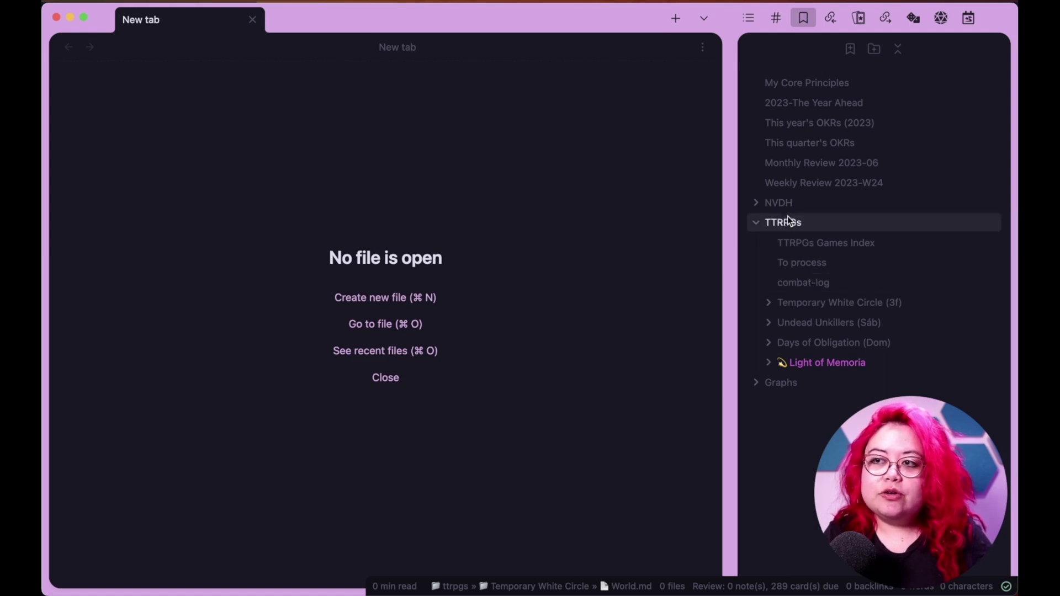
left_click(752, 223)
left_click(756, 242)
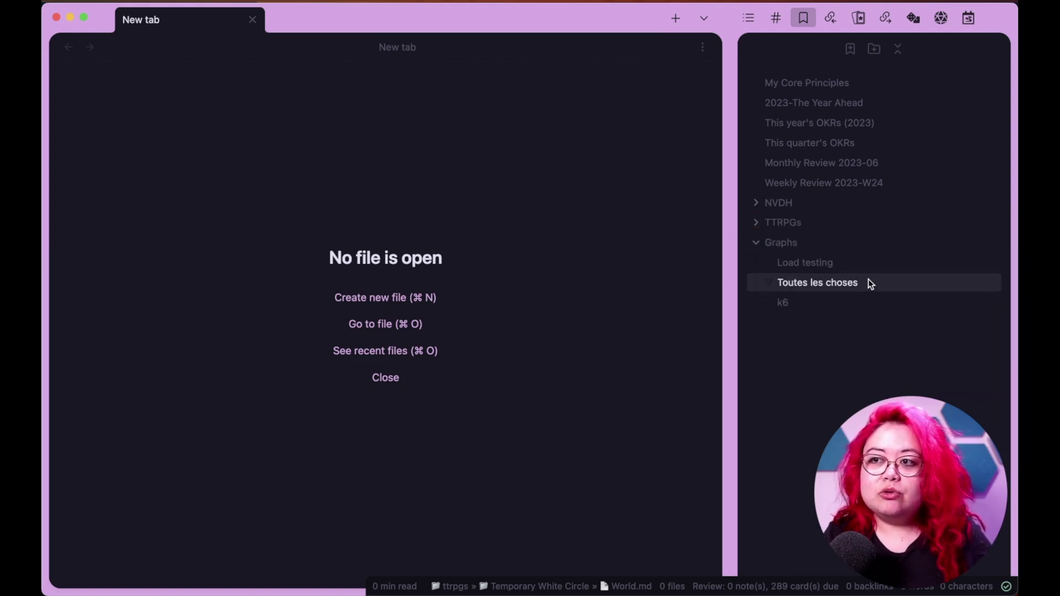